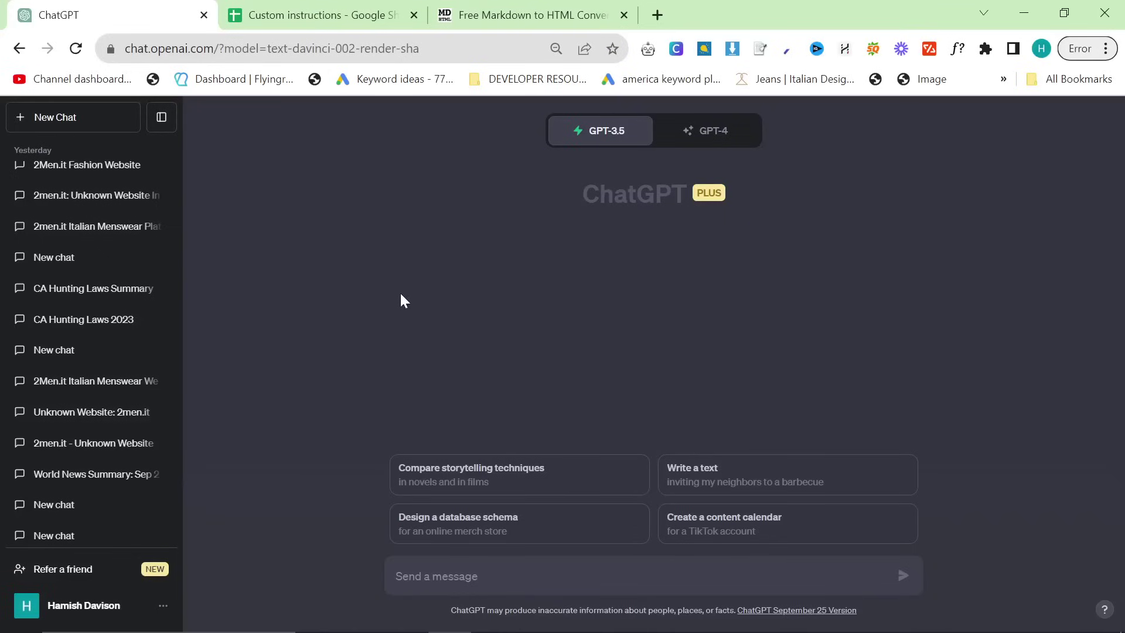
# Open the custom instructions dialog from the profile menu, review both fields, and close it.
pyautogui.scroll(10, 105, 339)
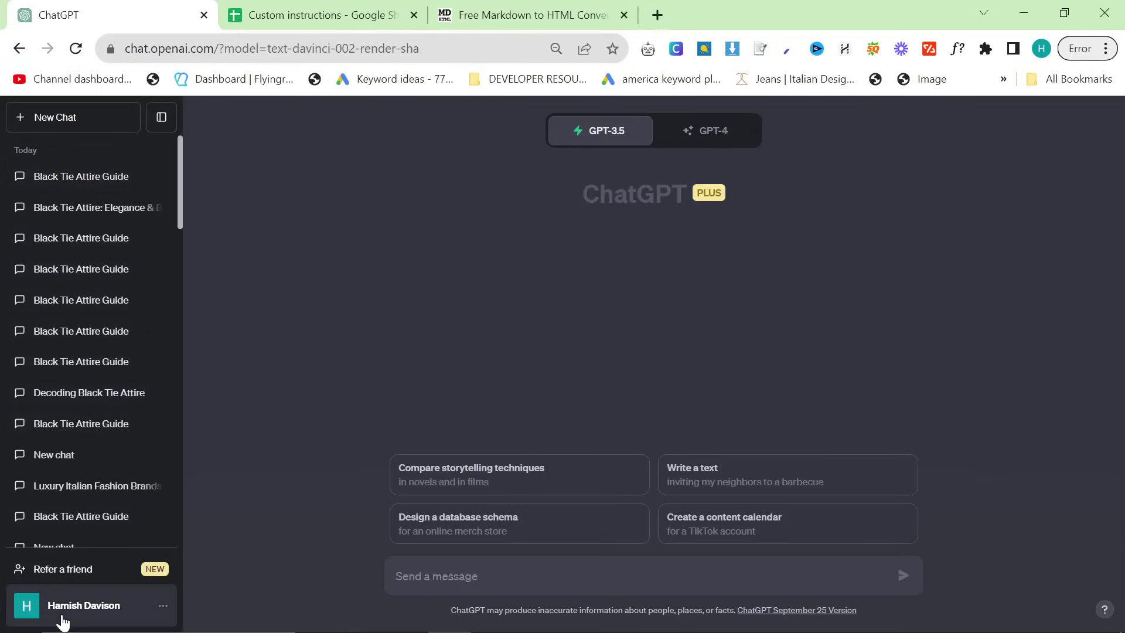
pyautogui.click(27, 612)
pyautogui.click(80, 494)
pyautogui.scroll(-1, 560, 272)
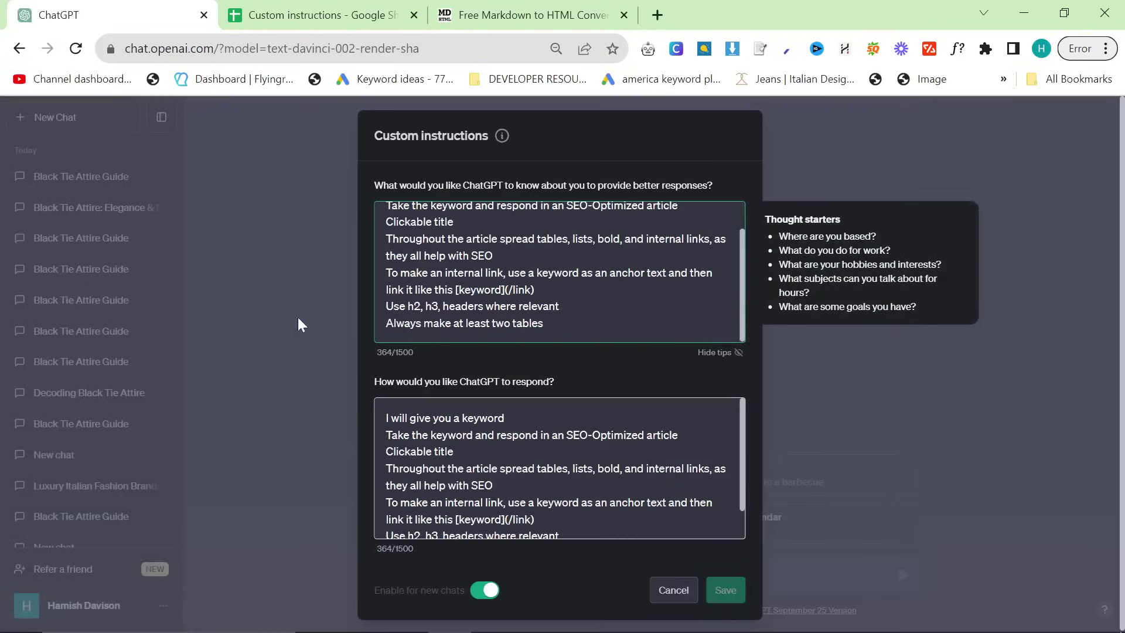
pyautogui.click(298, 318)
pyautogui.moveTo(586, 186); pyautogui.dragTo(742, 190)
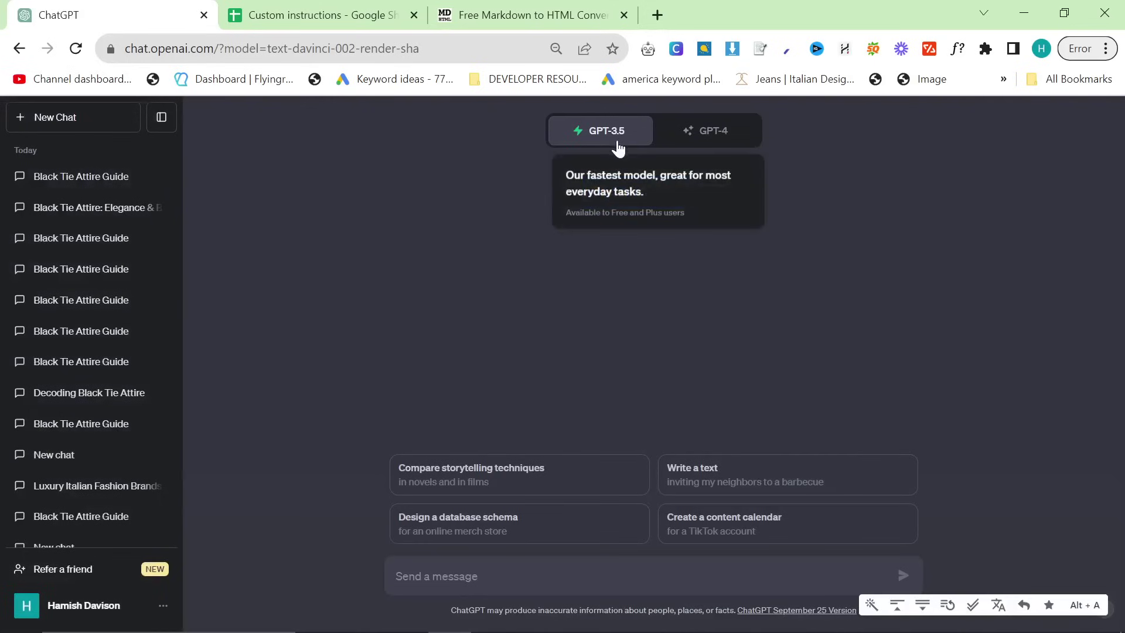
pyautogui.click(867, 298)
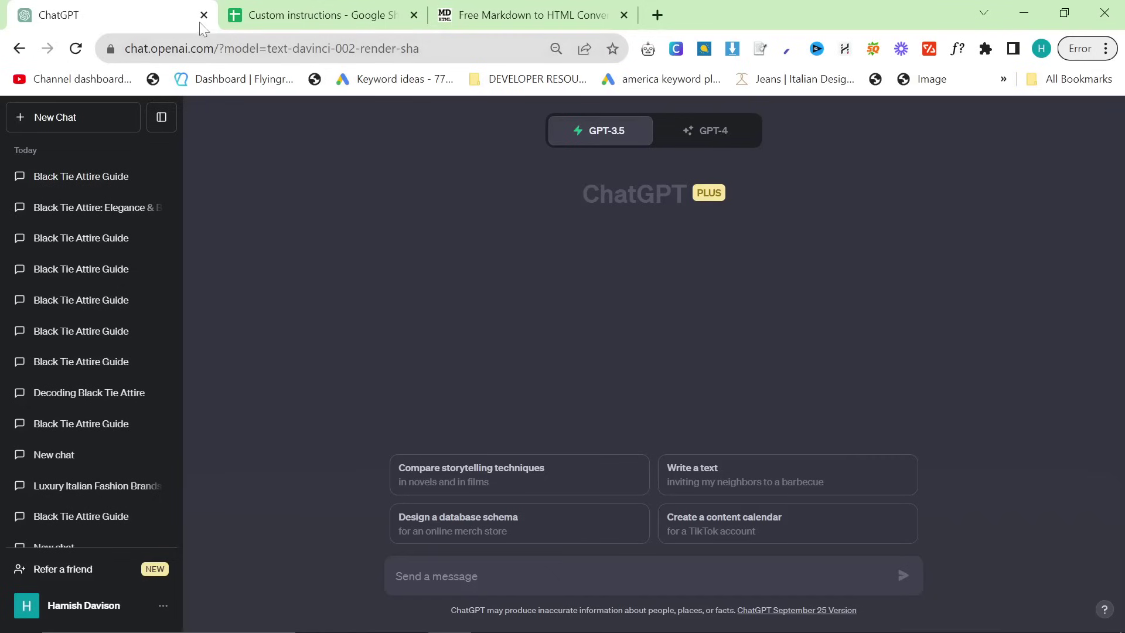
# Close the Markdown to HTML converter tab and open Bing Chat in the other browser.
pyautogui.click(623, 15)
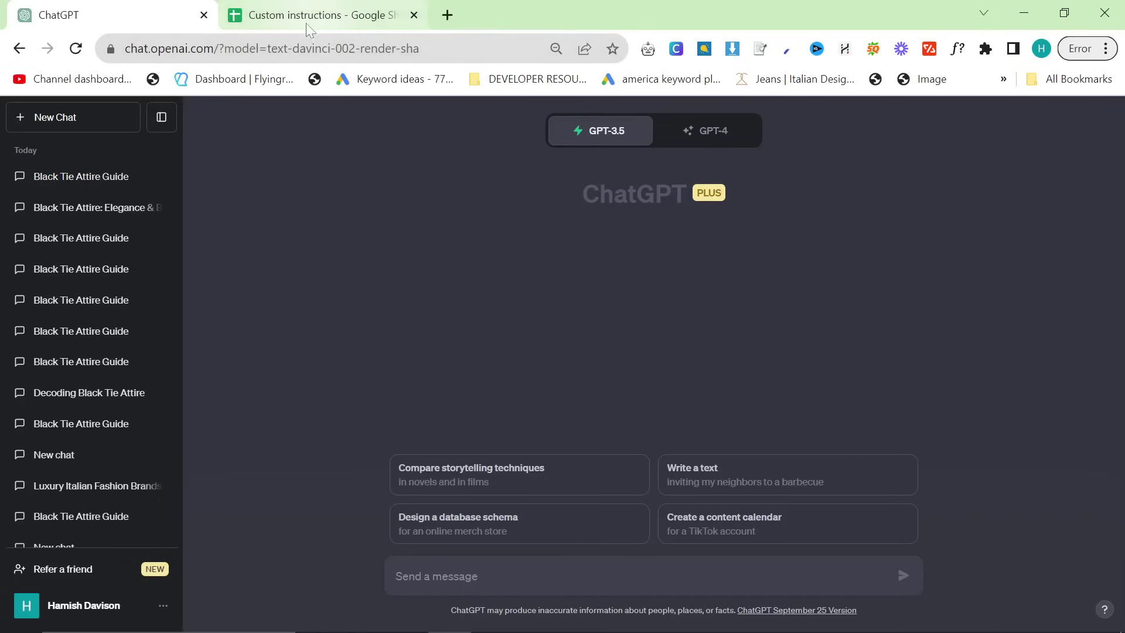
pyautogui.hotkey('alt', 'Tab')
pyautogui.hotkey('alt', 'Tab')
pyautogui.hotkey('alt', 'Tab')
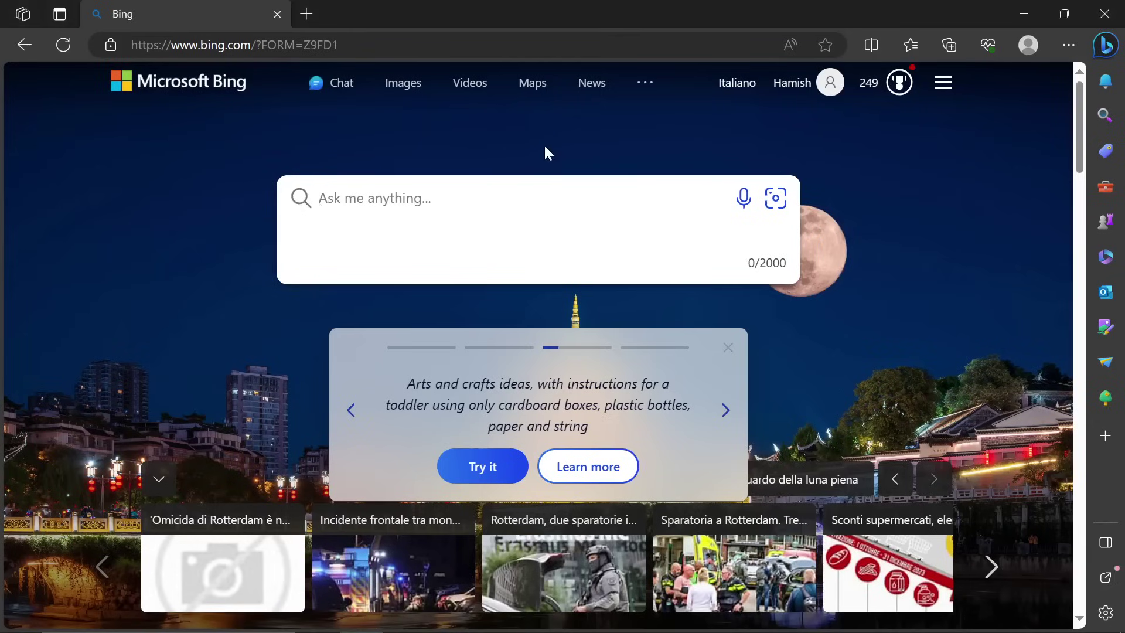
pyautogui.click(794, 83)
pyautogui.click(335, 89)
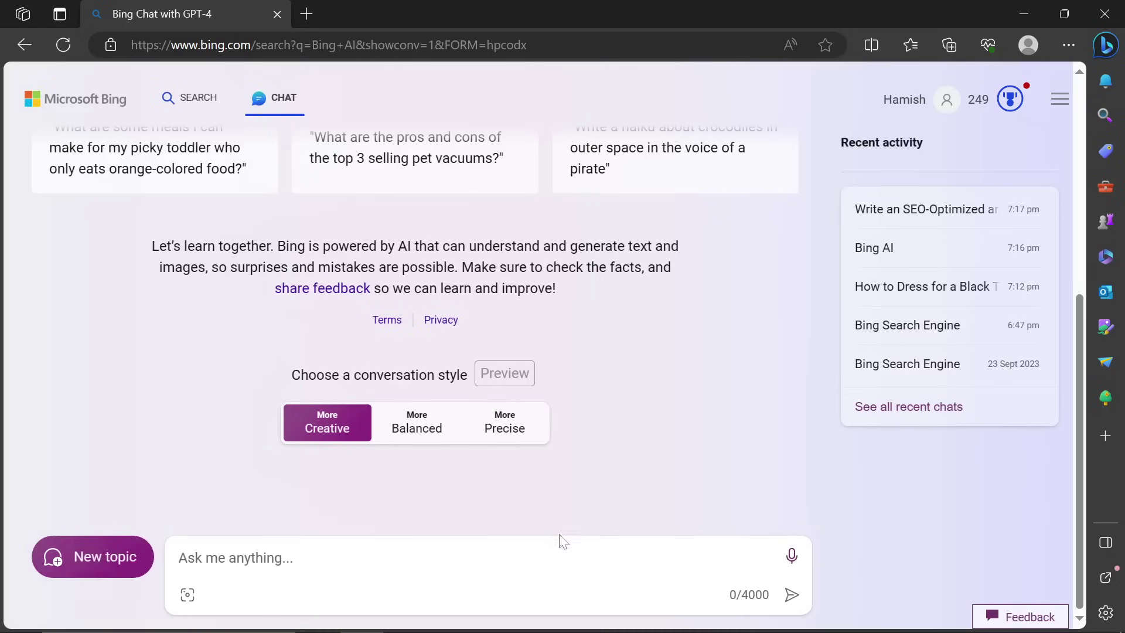
# Paste the prompt for an SEO-Optimized article about Black Tie Attire For men into the chat box.
pyautogui.write('Write an SEO-Optimized article about Black Tie Attire For men Include internal links to my most important brands, like this [cesare attolini](/collections/cesare-attolini) and Kiton Include at least two tables throughout the article to break up walls of text Include a few lists to break up walls of text You can write the article in two parts if needed for length At the top of article (before the second title) please include a key takeaway box or table, which will give people all the information they are looking for from this article')
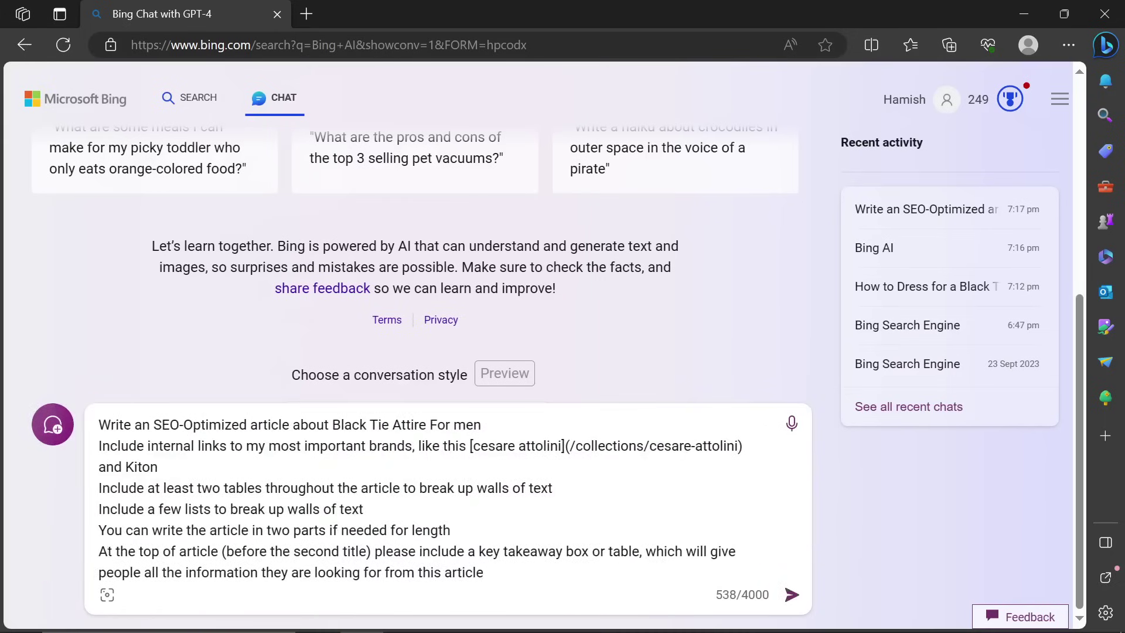
pyautogui.moveTo(483, 572); pyautogui.dragTo(79, 444)
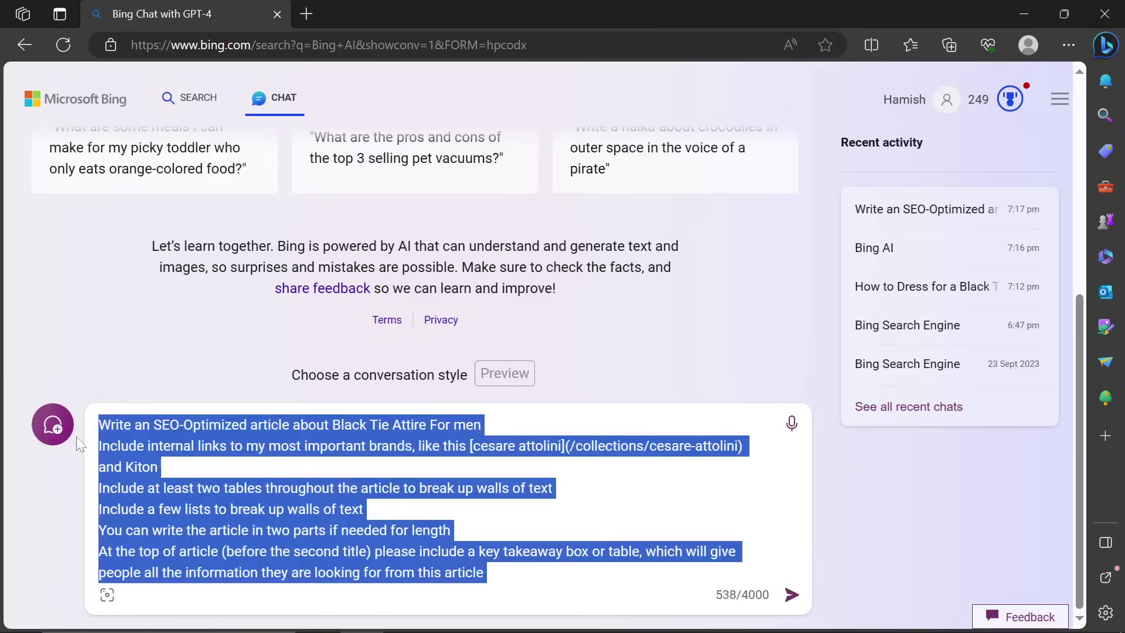
pyautogui.click(363, 509)
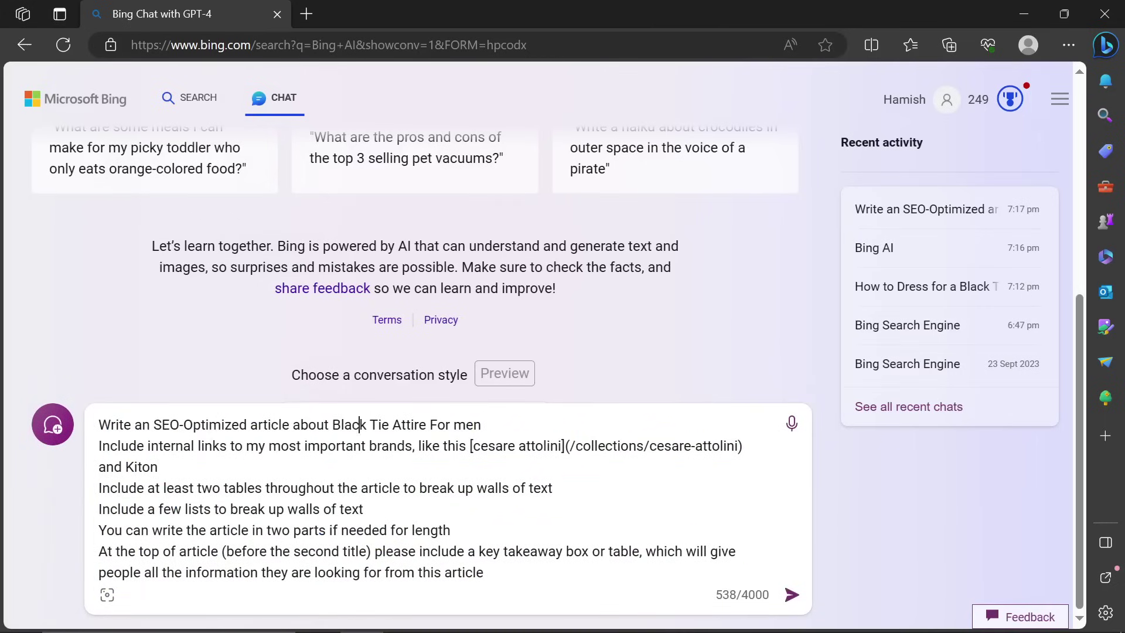
pyautogui.tripleClick(359, 424)
pyautogui.click(315, 425)
pyautogui.moveTo(332, 424); pyautogui.dragTo(481, 424)
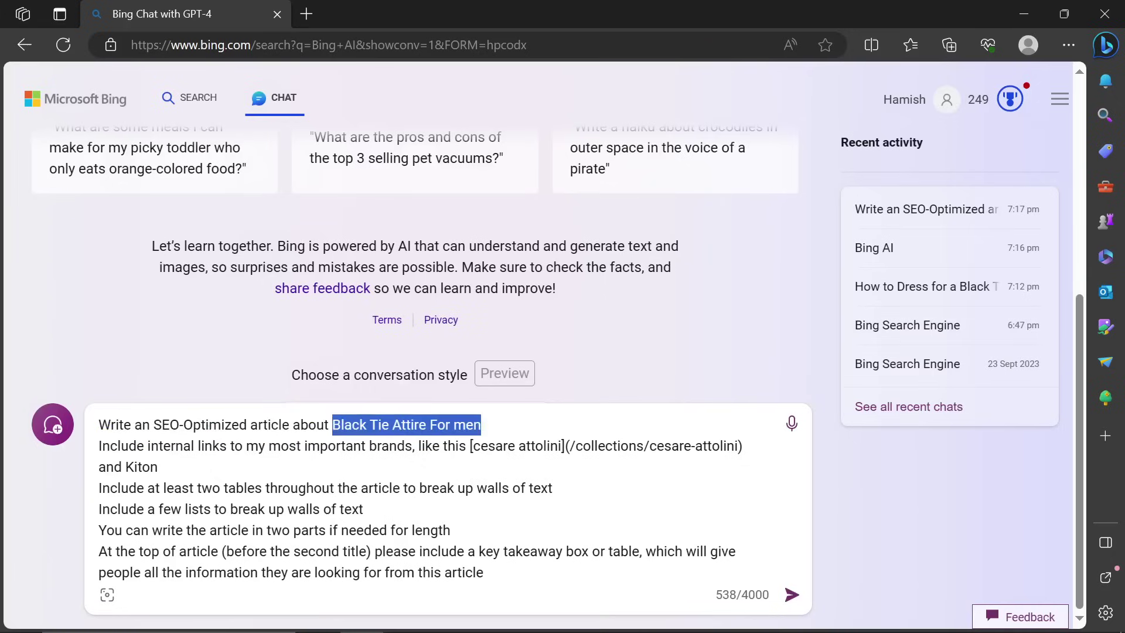
pyautogui.click(466, 424)
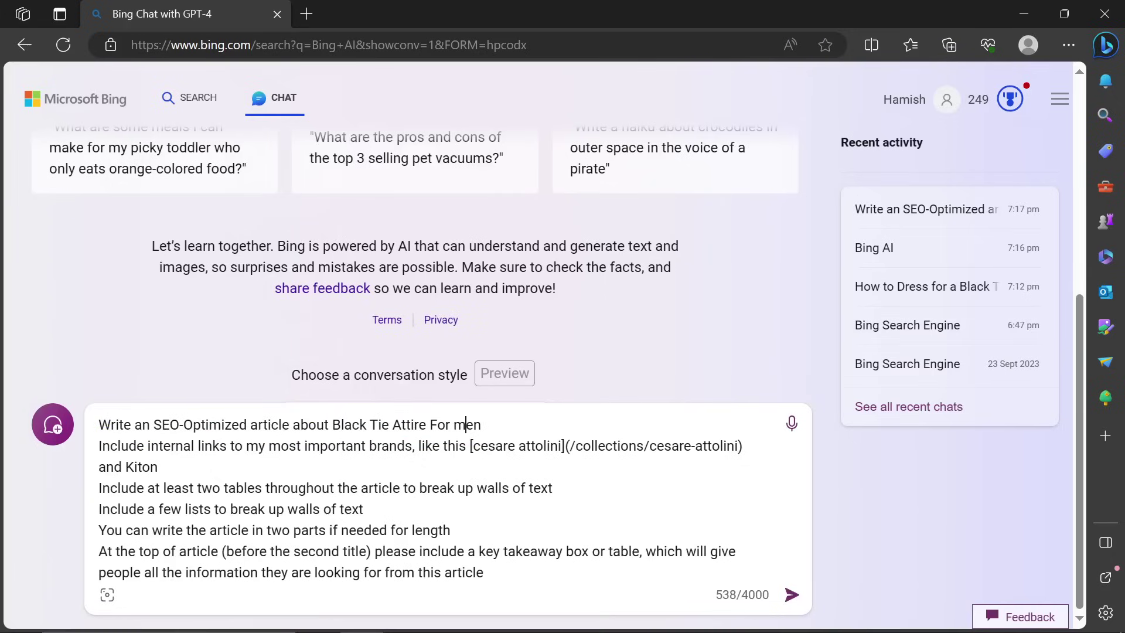
# Add Brunello Cucinelli and Marco Pescarolo after Kiton in the prompt's list of brands for internal links.
pyautogui.moveTo(468, 445); pyautogui.dragTo(744, 446)
pyautogui.click(747, 445)
pyautogui.write('and Kiton, Brunello Cucinelli, ')
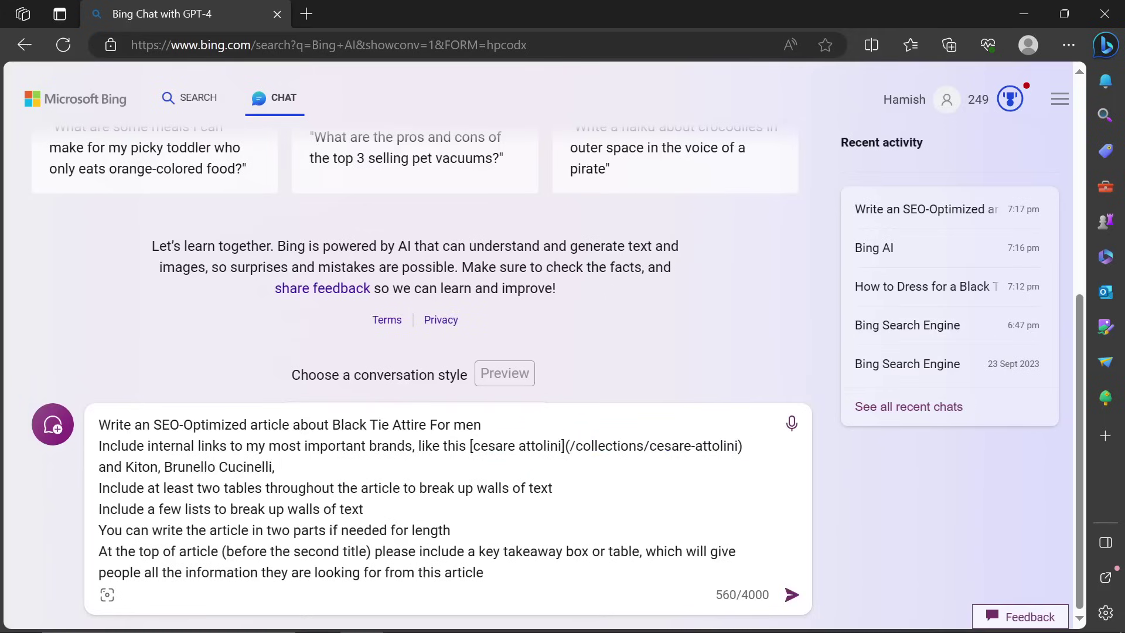
pyautogui.write('Marco Pescarol')
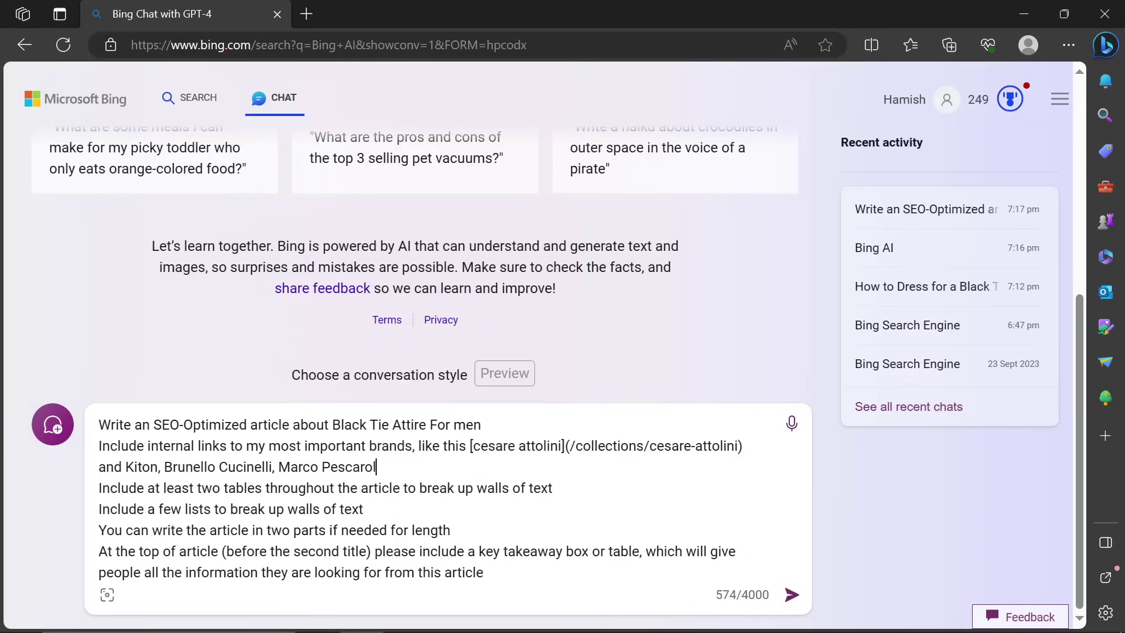
pyautogui.write('o,')
# Look over the remaining prompt instructions and submit the prompt to Bing Chat.
pyautogui.moveTo(109, 510); pyautogui.dragTo(364, 509)
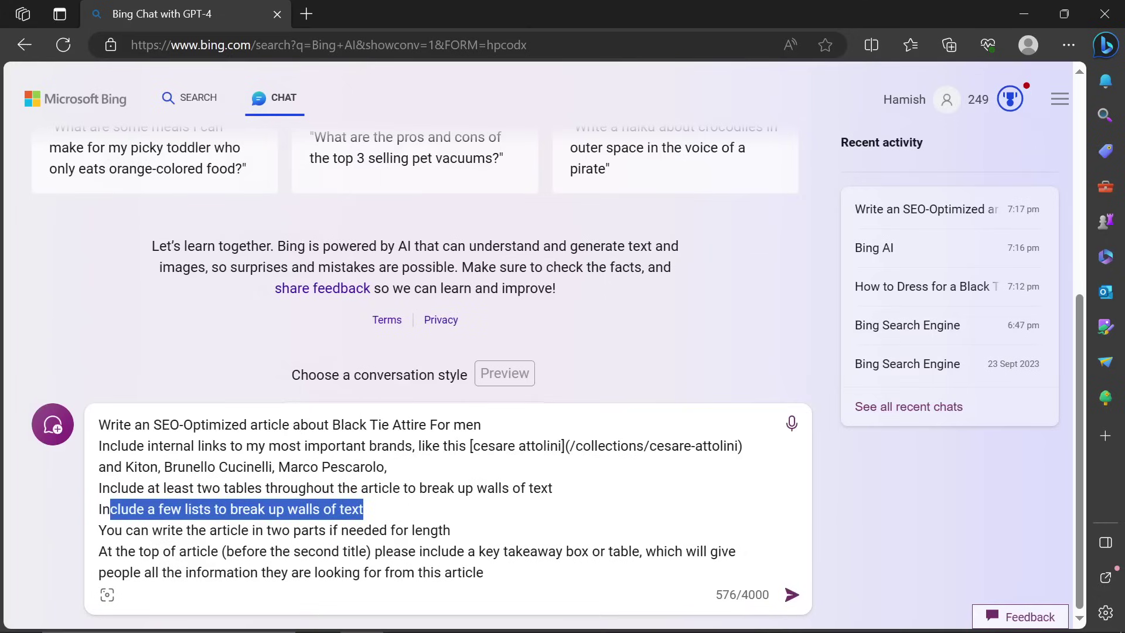
pyautogui.click(364, 510)
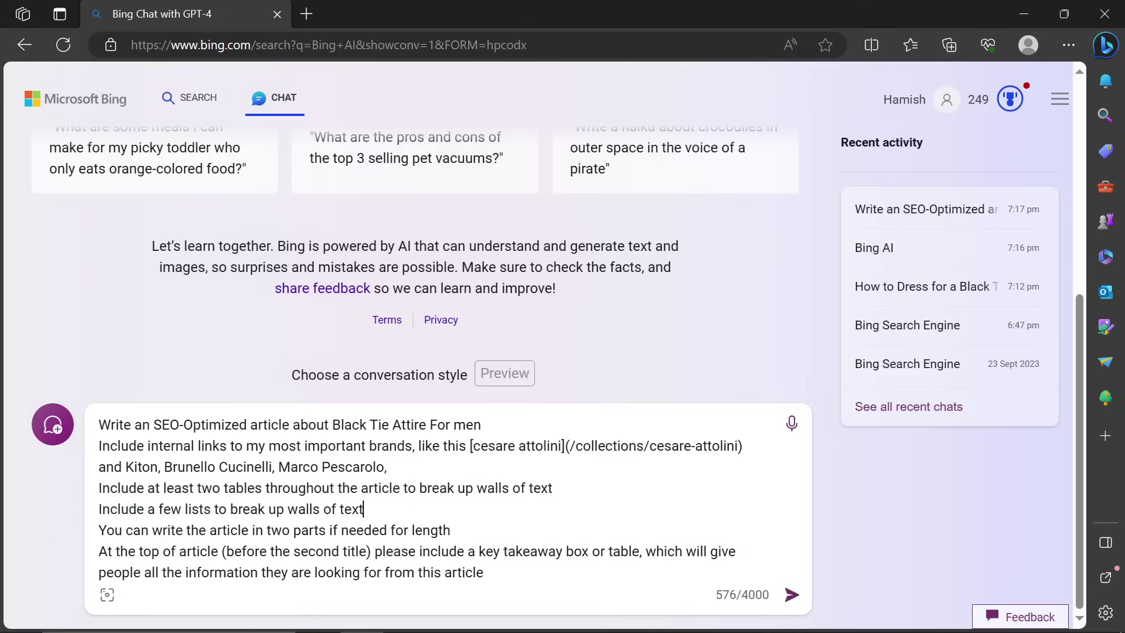
pyautogui.tripleClick(341, 531)
pyautogui.click(390, 530)
pyautogui.doubleClick(393, 552)
pyautogui.moveTo(393, 552); pyautogui.dragTo(484, 572)
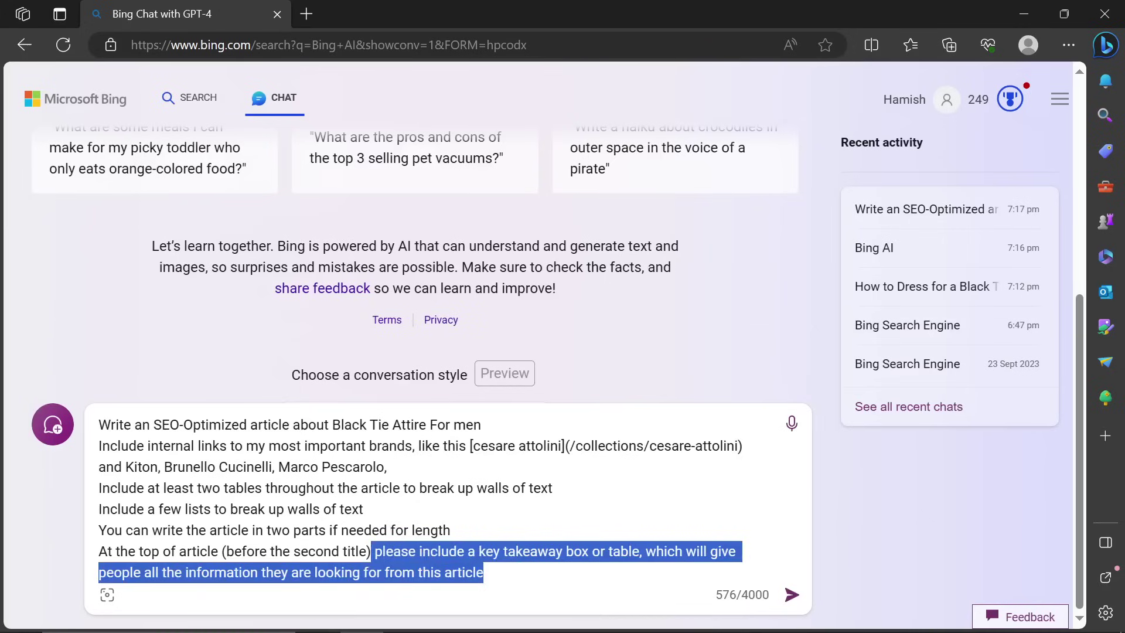
pyautogui.click(582, 552)
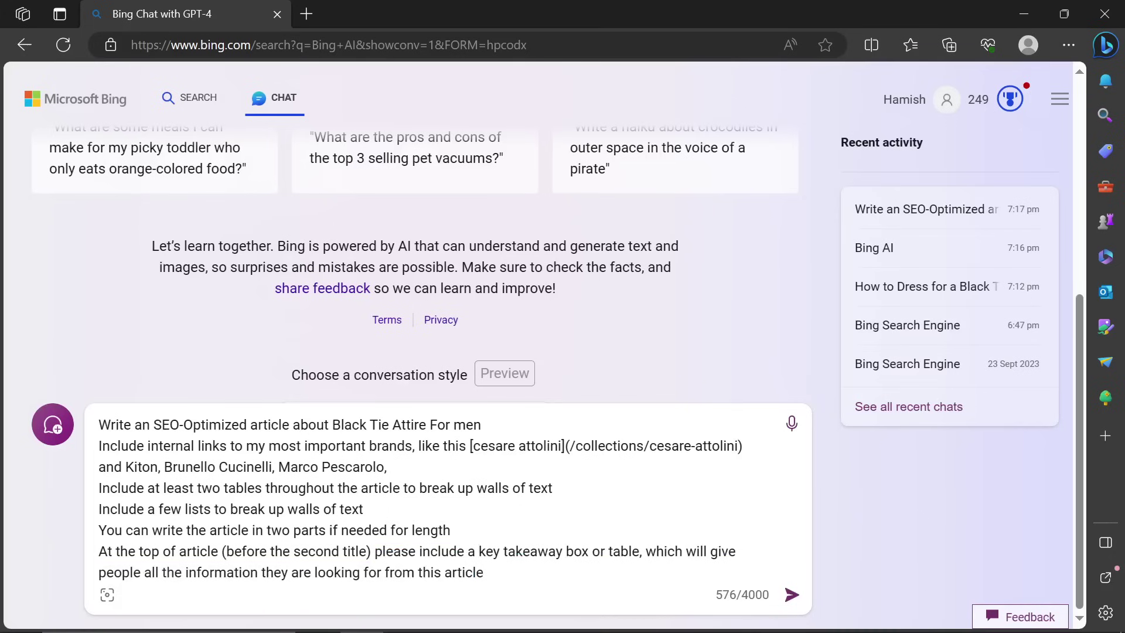
pyautogui.press('Return')
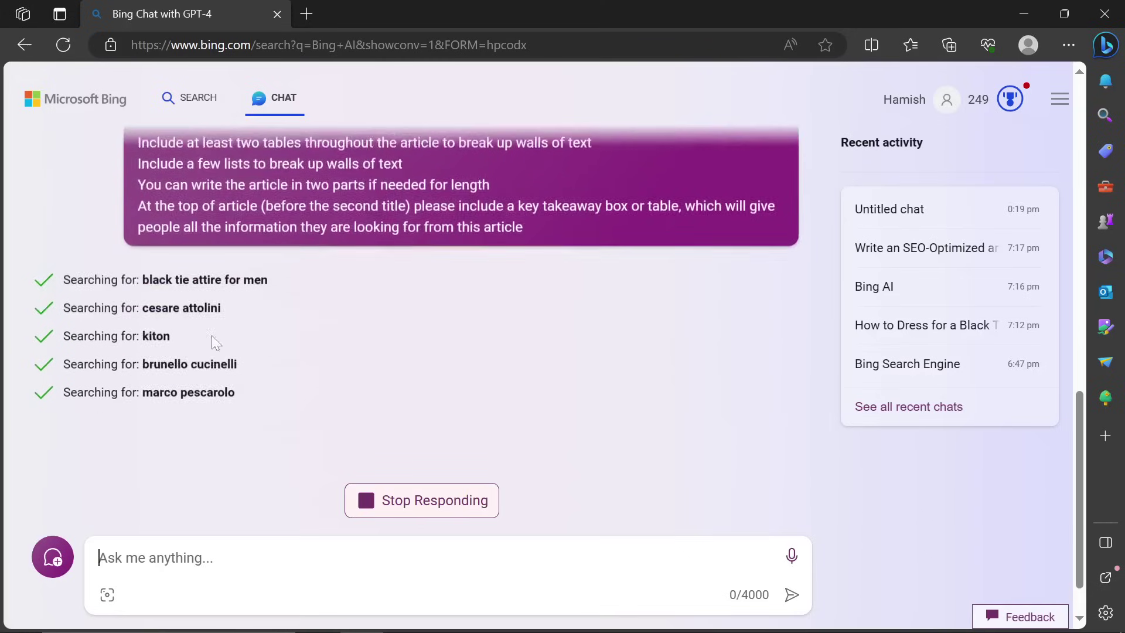
# Scroll through the submitted prompt and Bing's searches and generated article.
pyautogui.scroll(2, 238, 333)
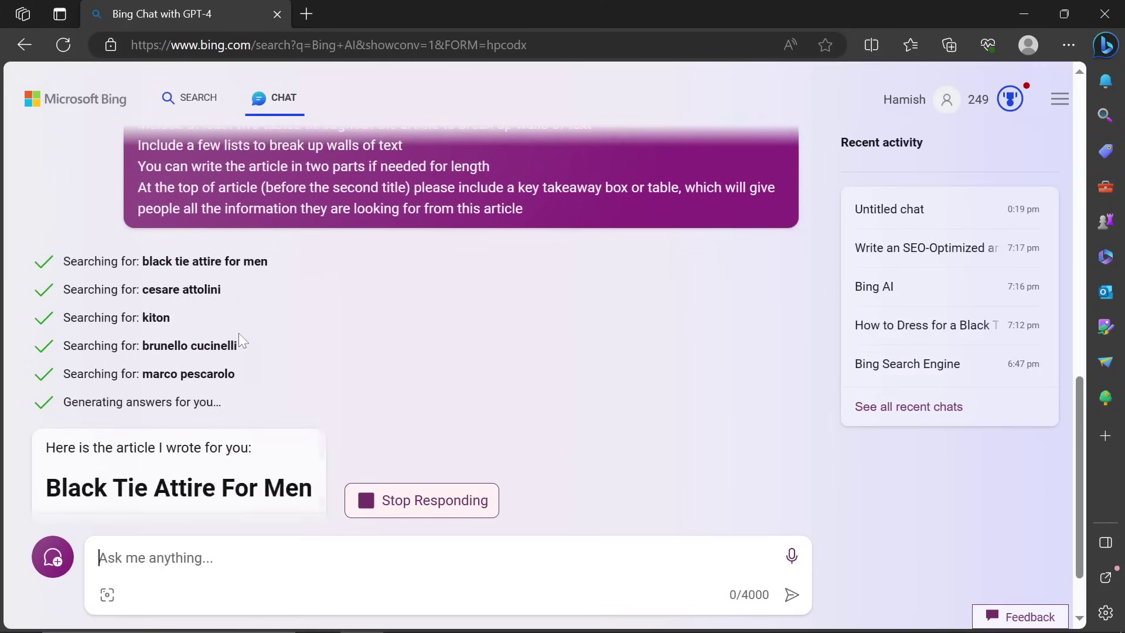
pyautogui.moveTo(71, 346); pyautogui.dragTo(244, 441)
pyautogui.click(139, 411)
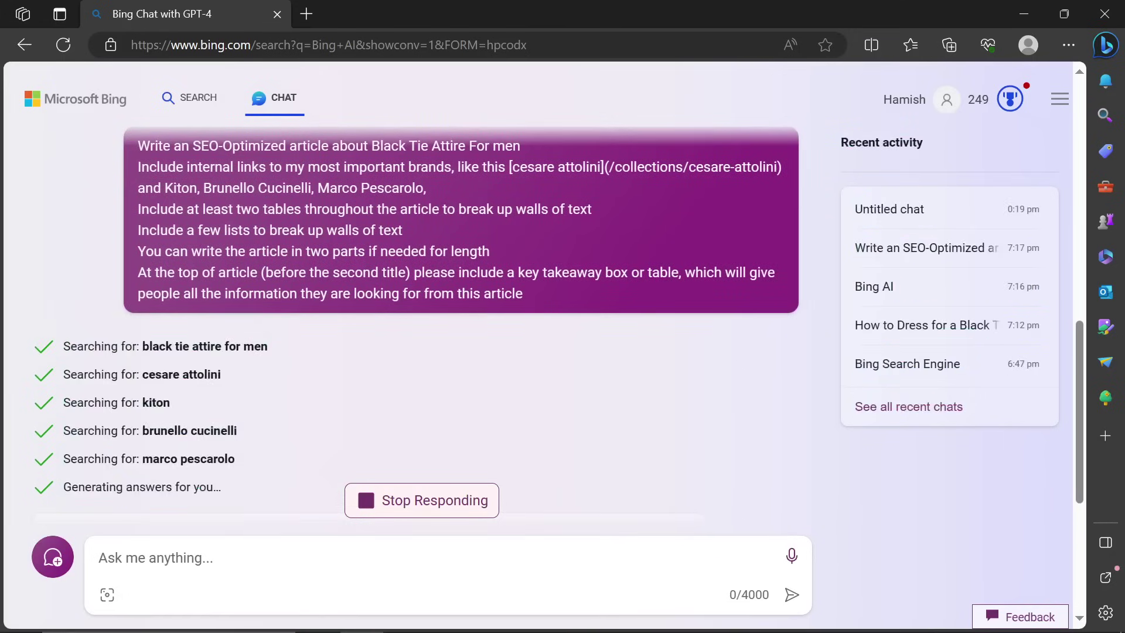
pyautogui.scroll(2, 534, 391)
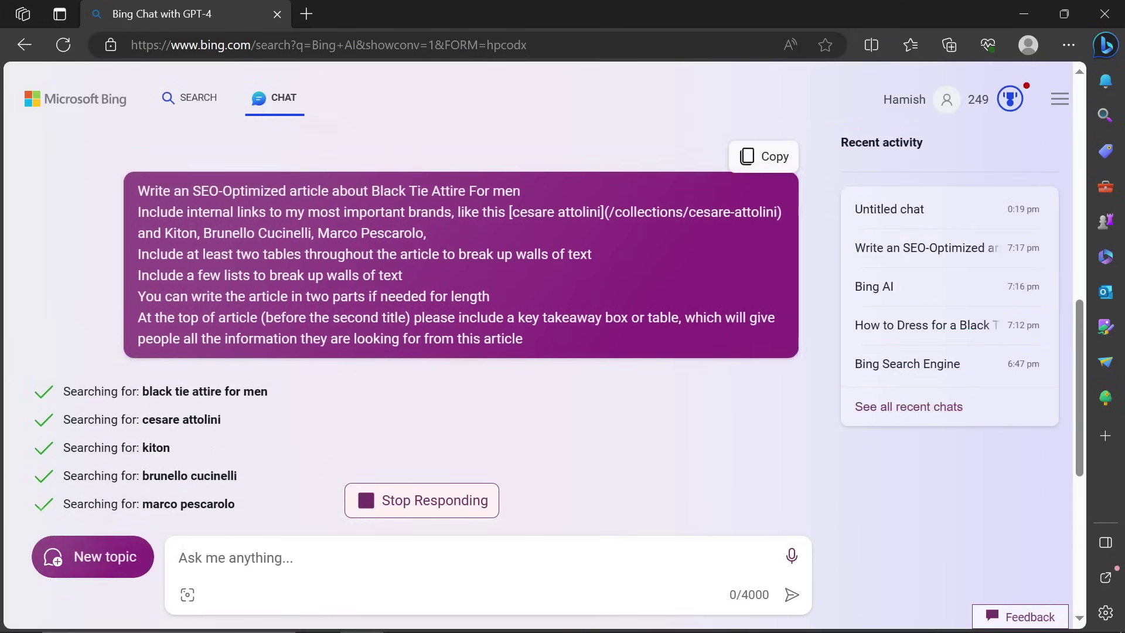
pyautogui.moveTo(534, 391); pyautogui.dragTo(138, 228)
# Clear the first custom instructions field in ChatGPT and save the dialog.
pyautogui.hotkey('alt', 'Tab')
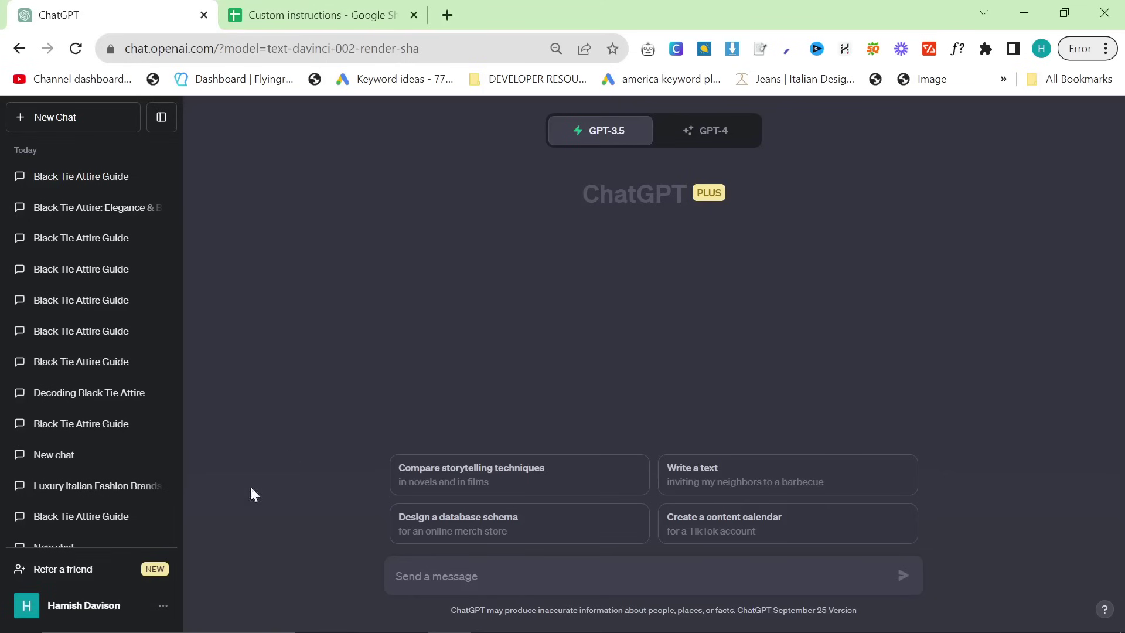
pyautogui.click(66, 615)
pyautogui.click(80, 492)
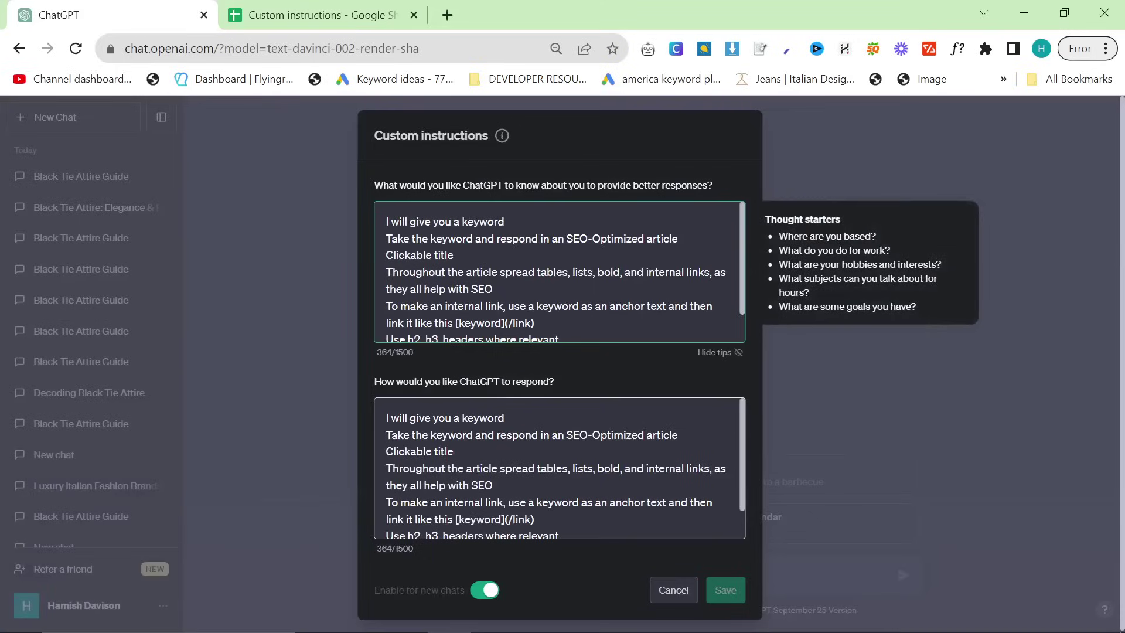
pyautogui.press('BackSpace')
pyautogui.hotkey('ctrl', 'a')
pyautogui.press('BackSpace')
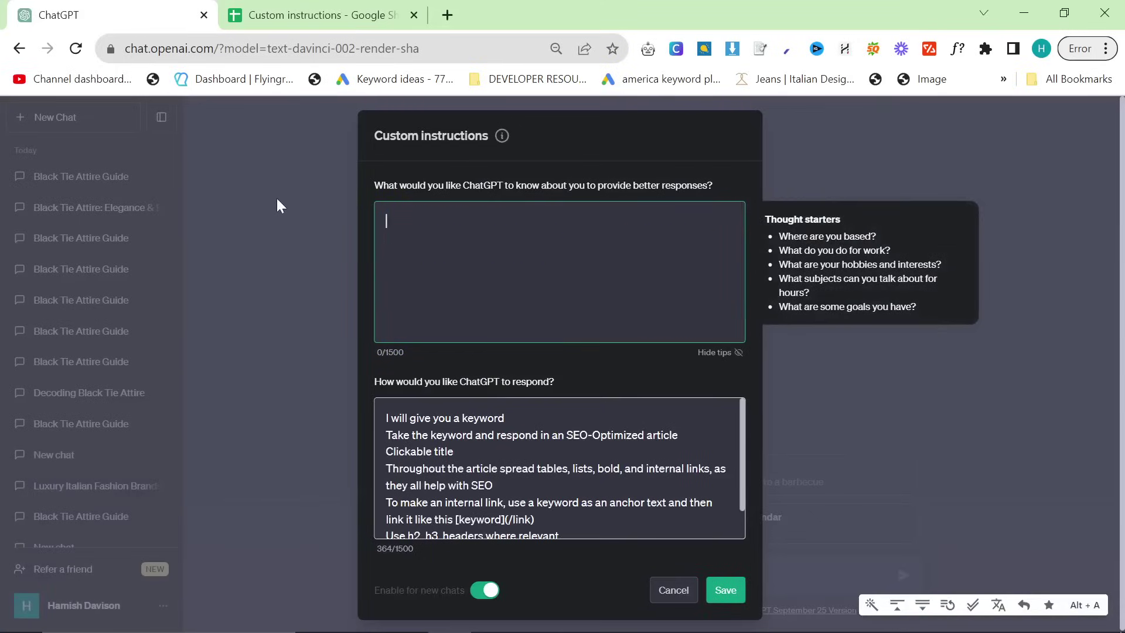
pyautogui.click(722, 591)
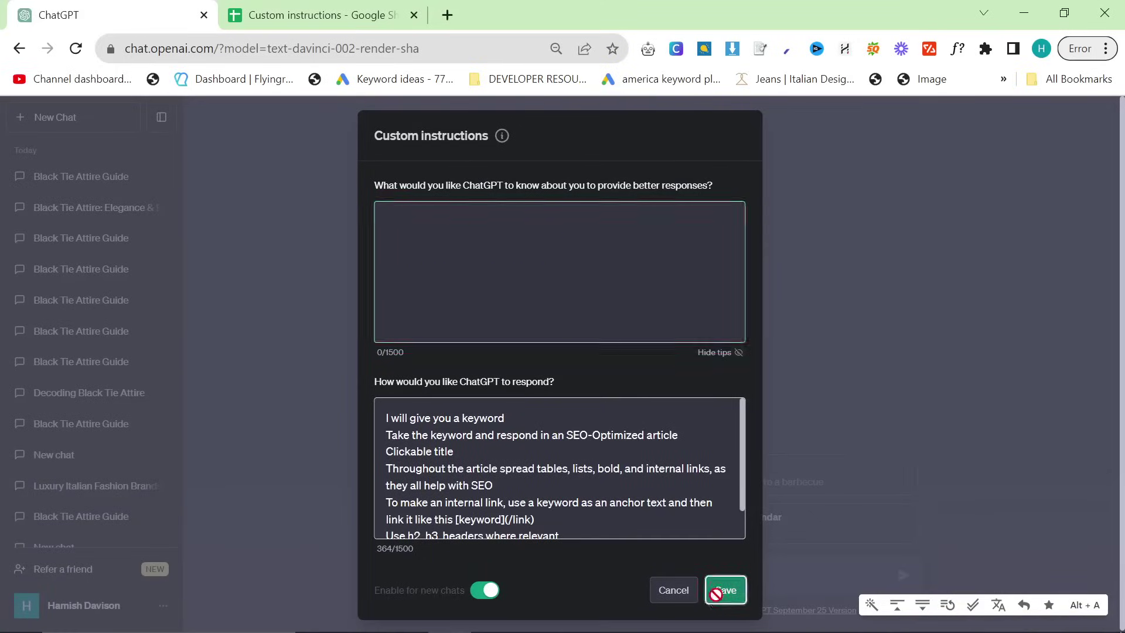
# Send the prompt "Write the first 1/3rd of an article about black tie attire for men".
pyautogui.write('Writ')
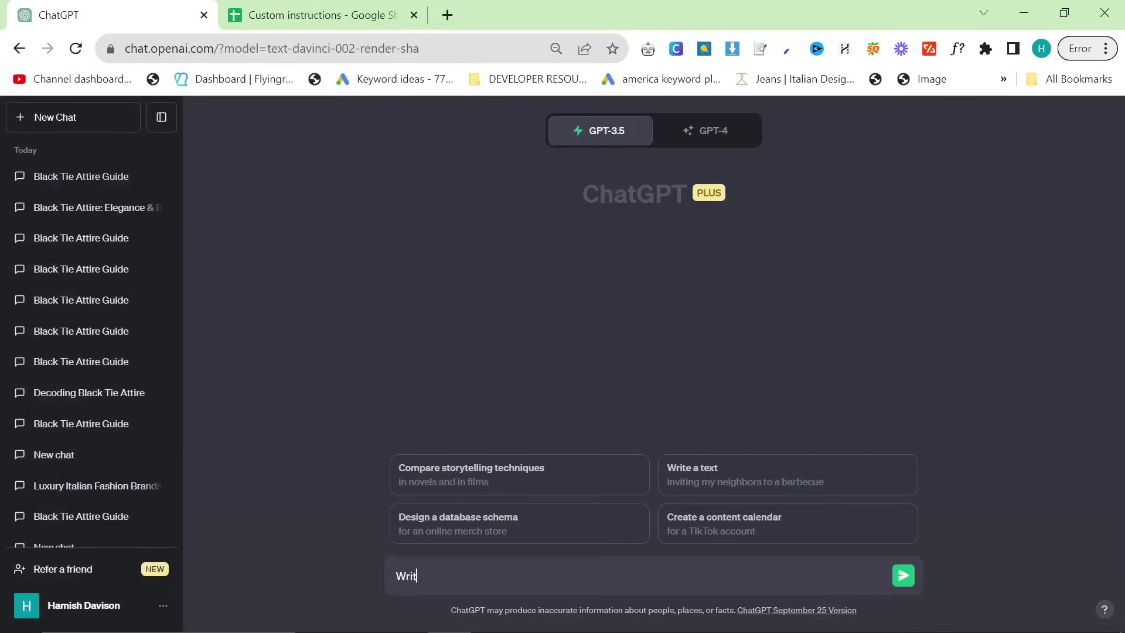
pyautogui.write('e the first 1/4rd of an article about black tie attire for men')
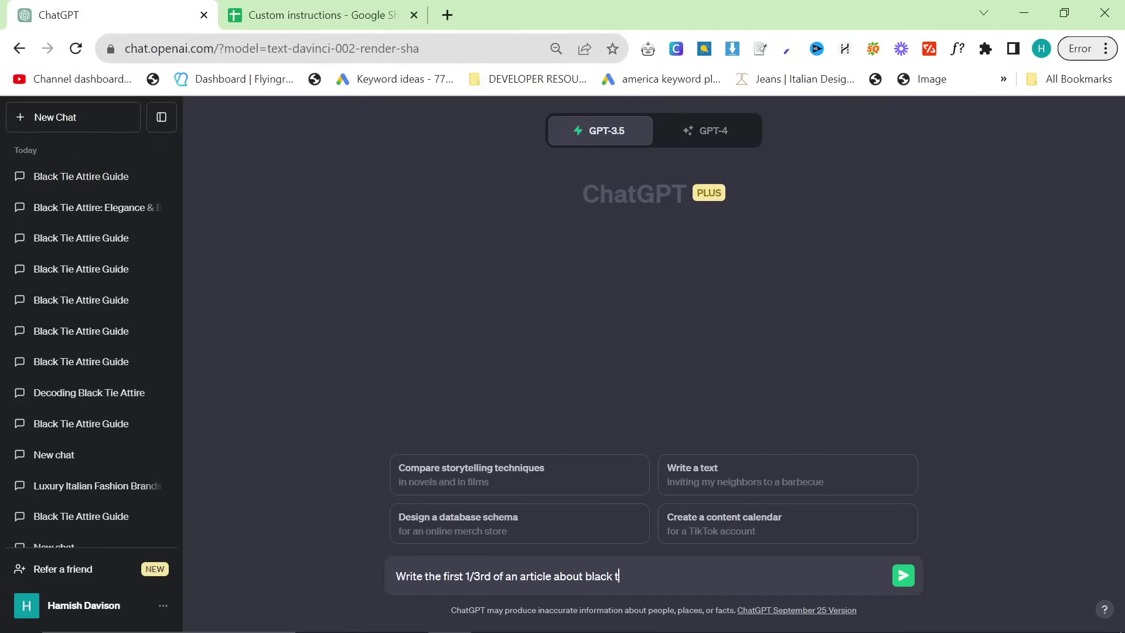
pyautogui.press('Return')
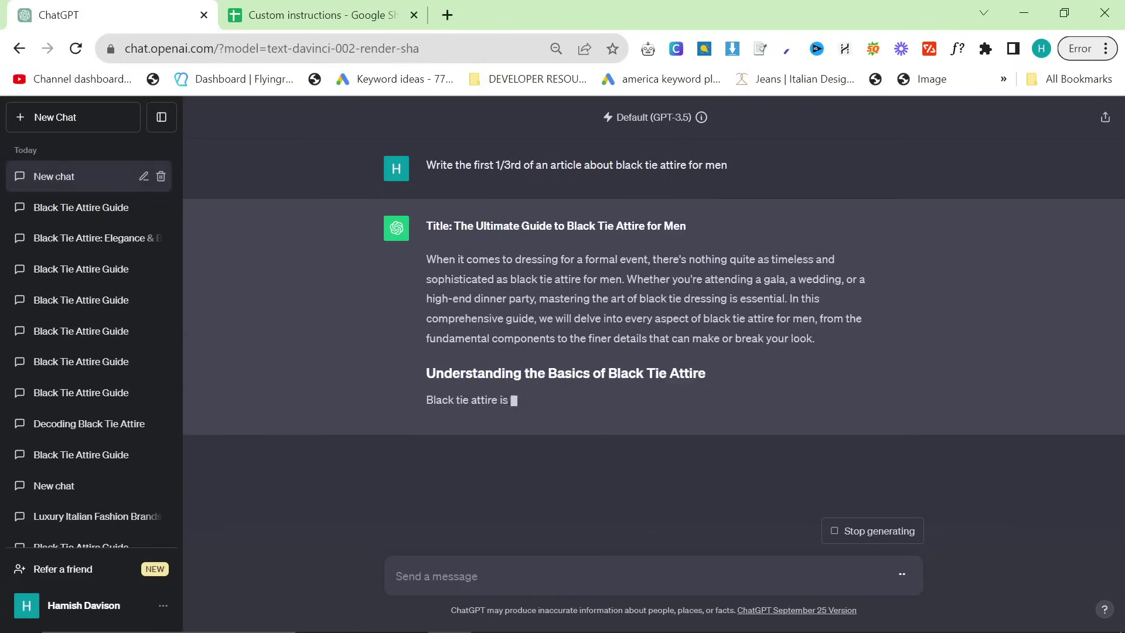
# Read through the generated article section, selecting its title and passages.
pyautogui.moveTo(419, 226); pyautogui.dragTo(667, 224)
pyautogui.click(667, 209)
pyautogui.moveTo(424, 192); pyautogui.dragTo(699, 191)
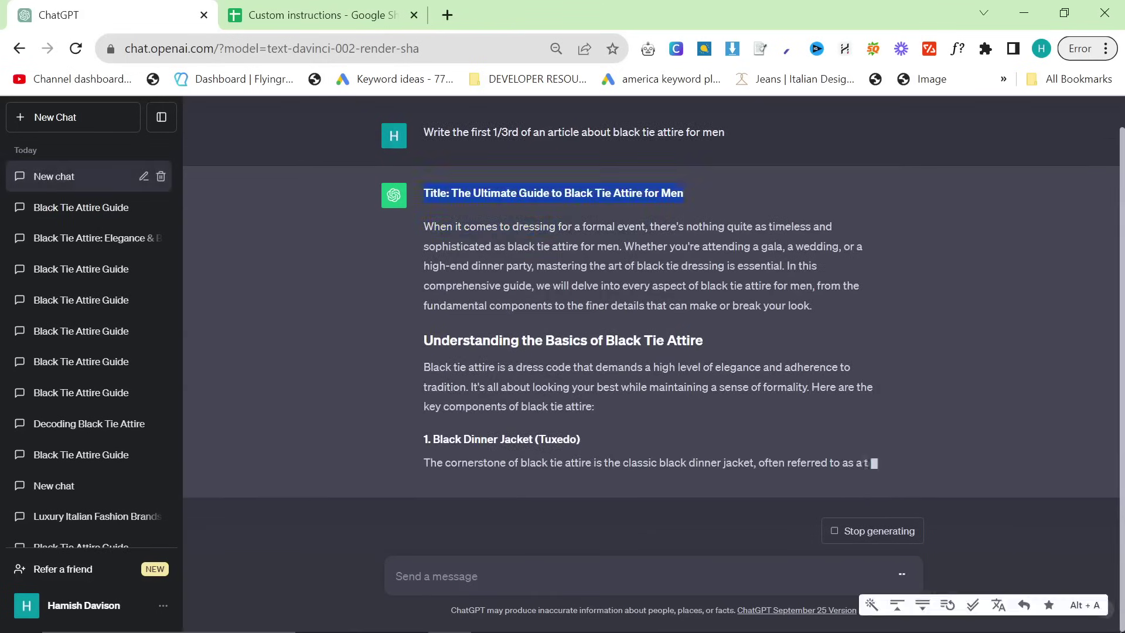
pyautogui.scroll(3, 621, 195)
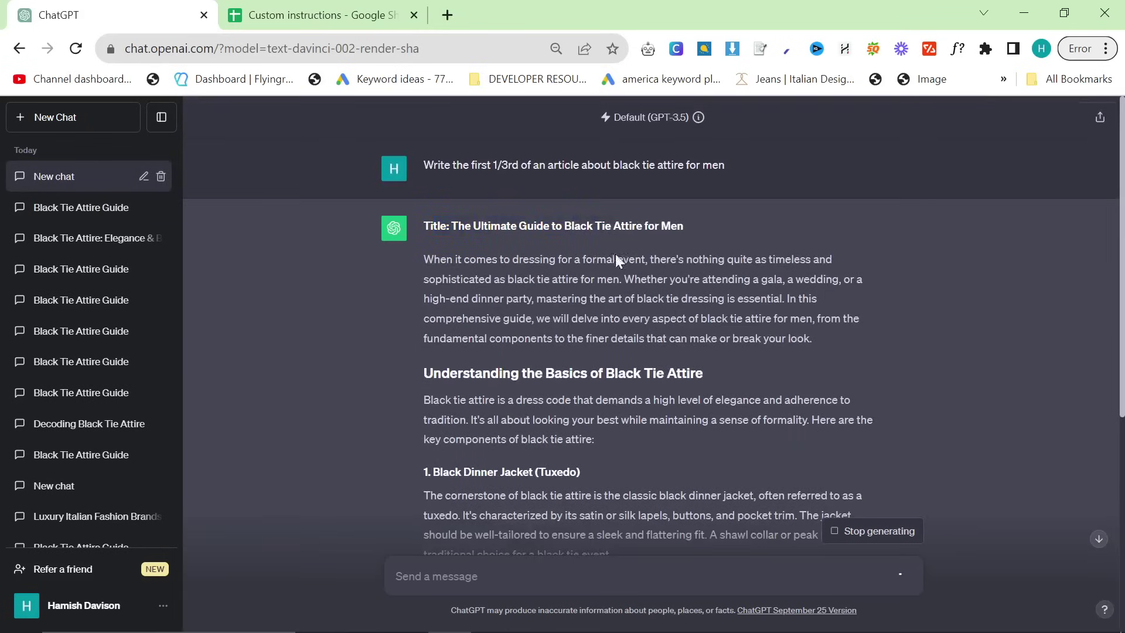
pyautogui.scroll(-6, 617, 260)
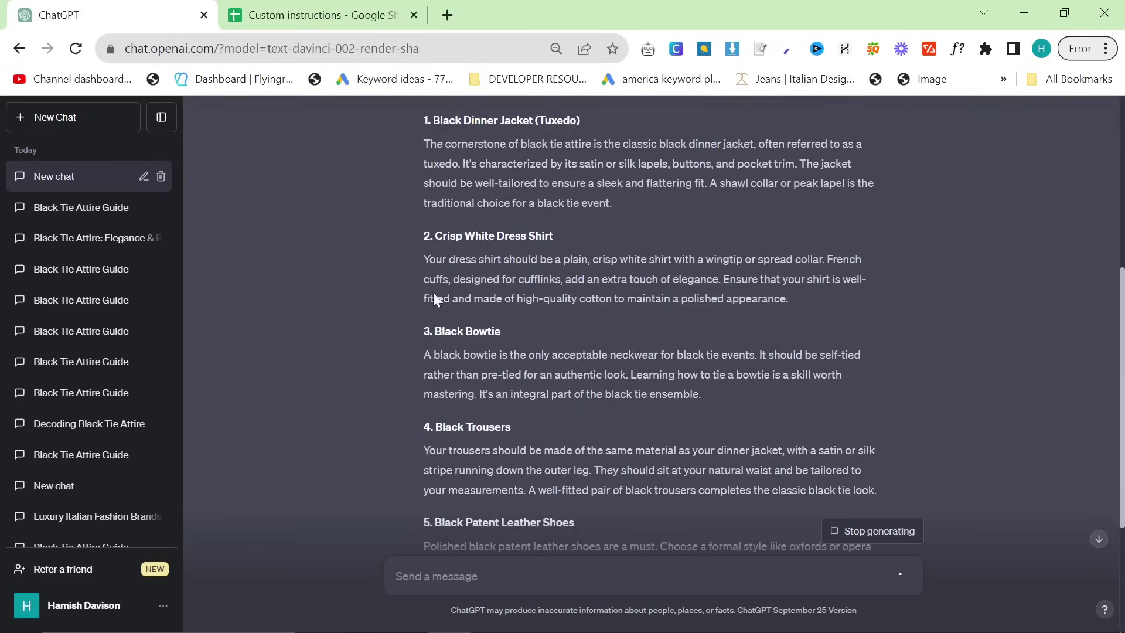
pyautogui.scroll(-3, 494, 361)
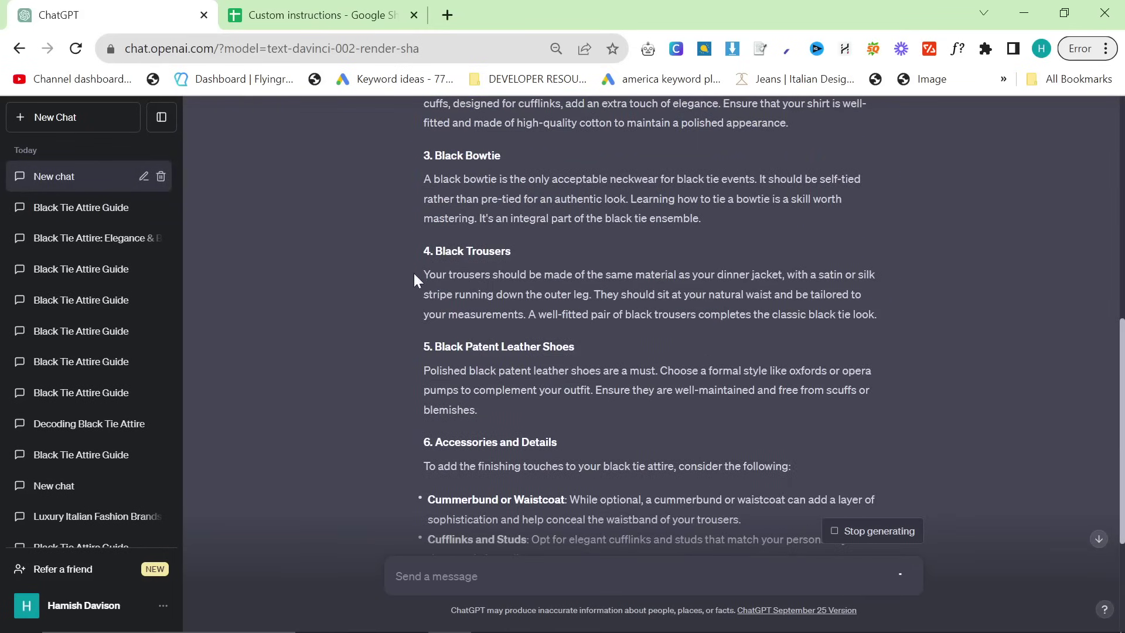
pyautogui.moveTo(416, 254); pyautogui.dragTo(574, 252)
pyautogui.moveTo(423, 274); pyautogui.dragTo(636, 323)
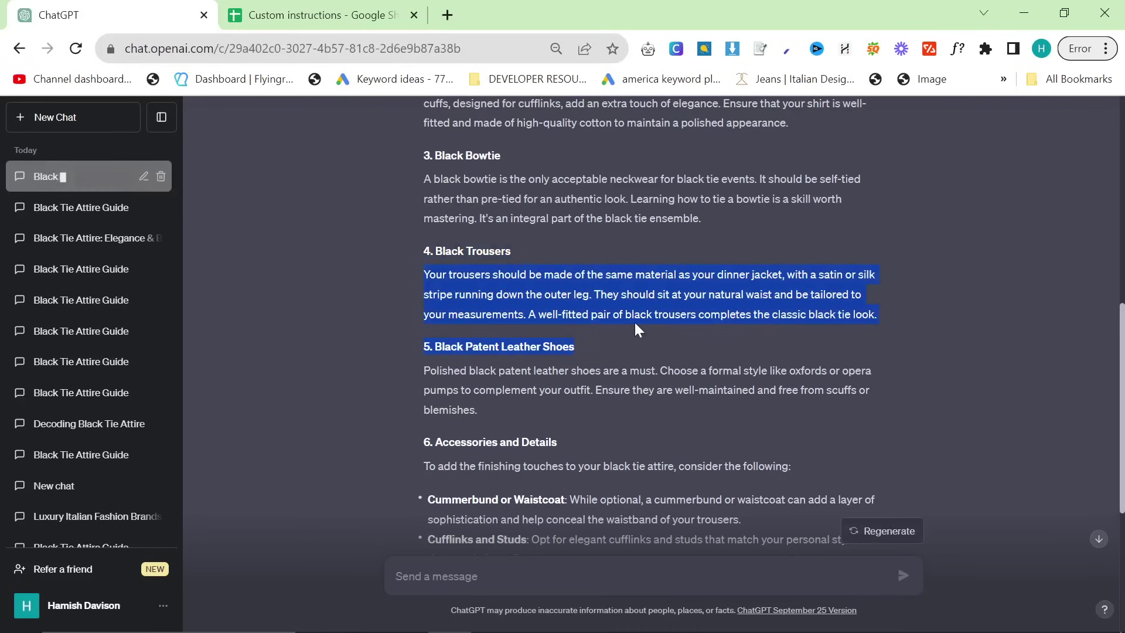
pyautogui.scroll(-5, 638, 330)
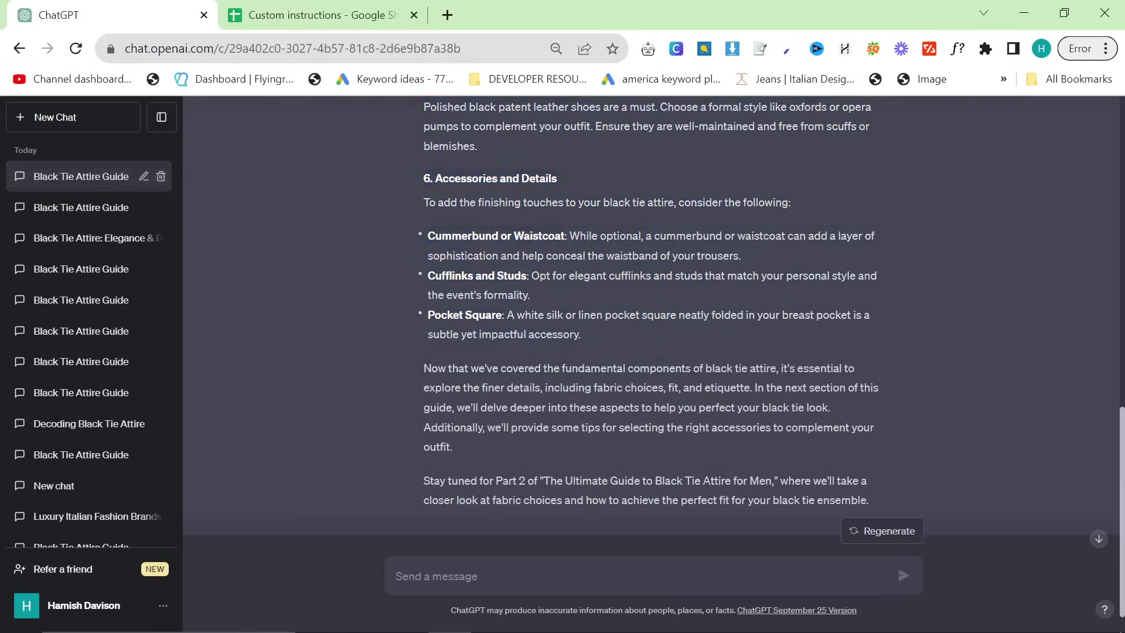
# Send the prompt "Write the next part of this article" in the ChatGPT chat.
pyautogui.scroll(-1, 675, 370)
pyautogui.scroll(4, 676, 369)
pyautogui.scroll(-4, 676, 369)
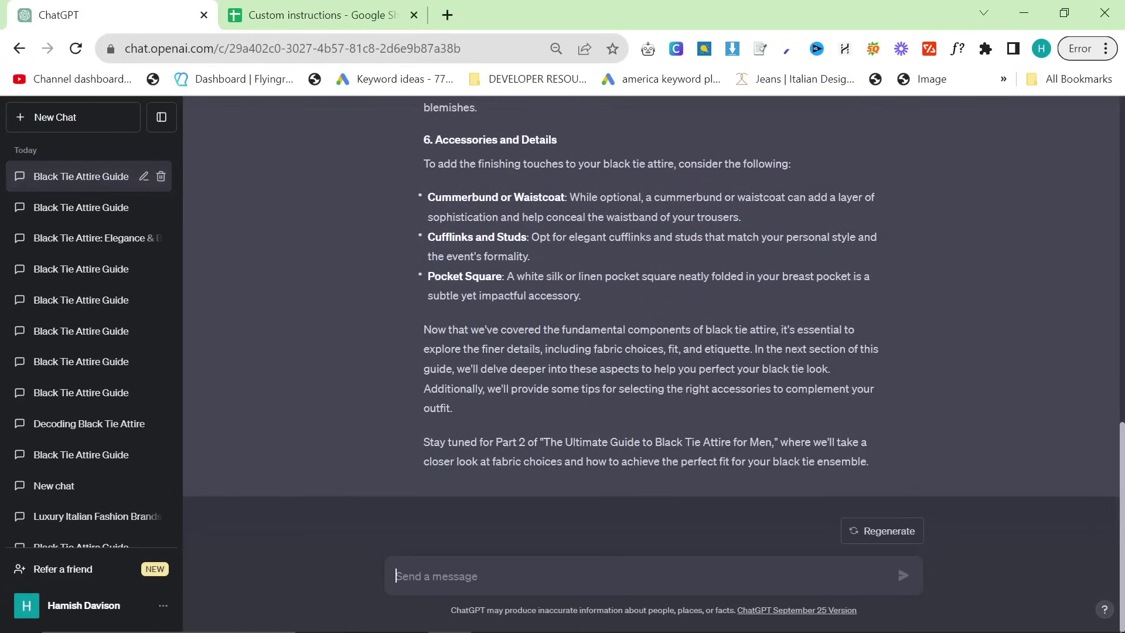
pyautogui.write('Write th')
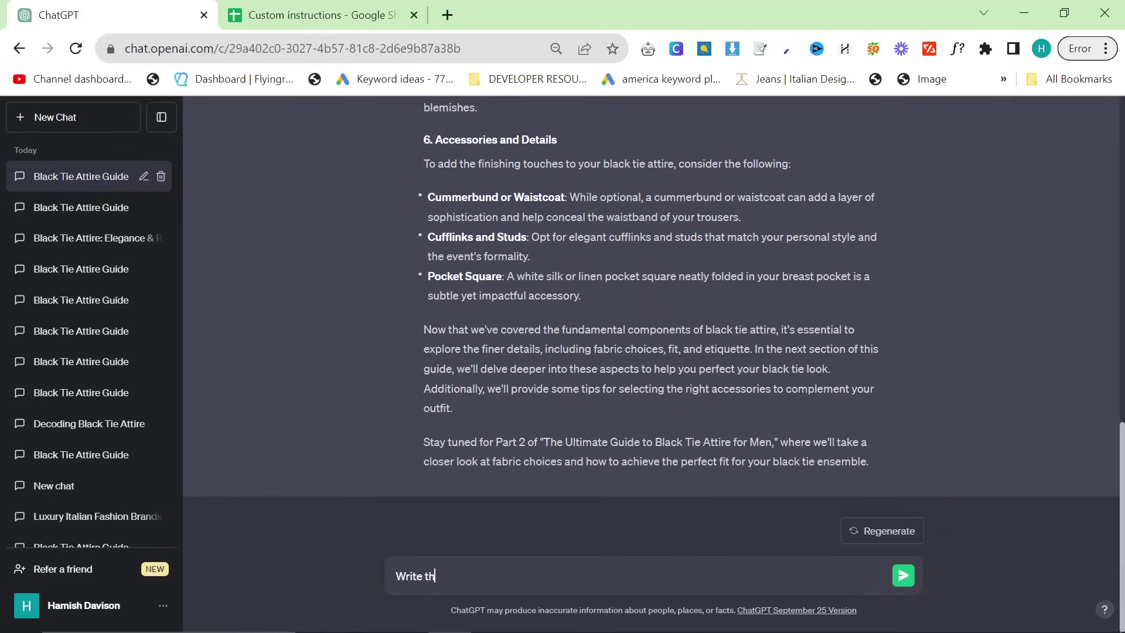
pyautogui.write('e next part of this article')
pyautogui.press('Return')
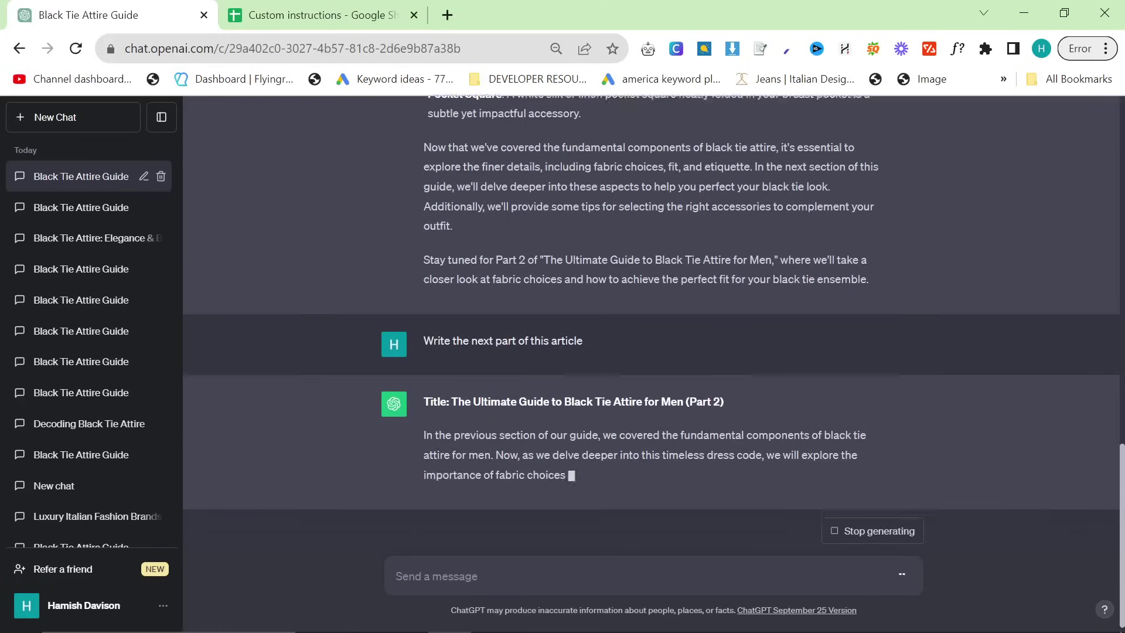
# Read through the generated second part of the article, selecting some of its passages.
pyautogui.scroll(10, 713, 389)
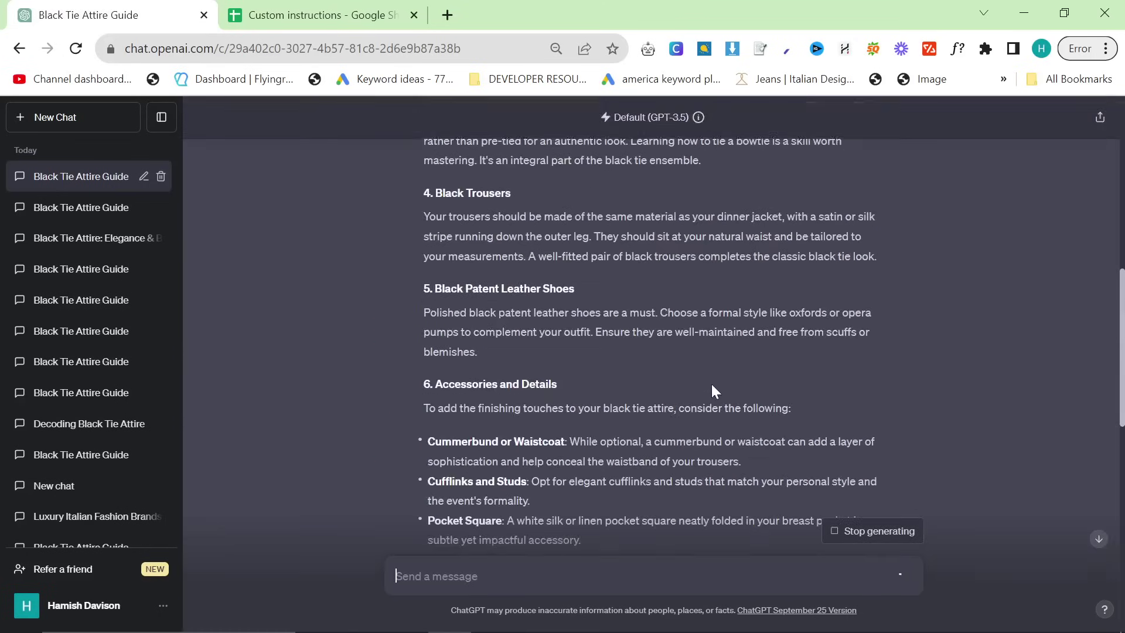
pyautogui.scroll(-15, 675, 399)
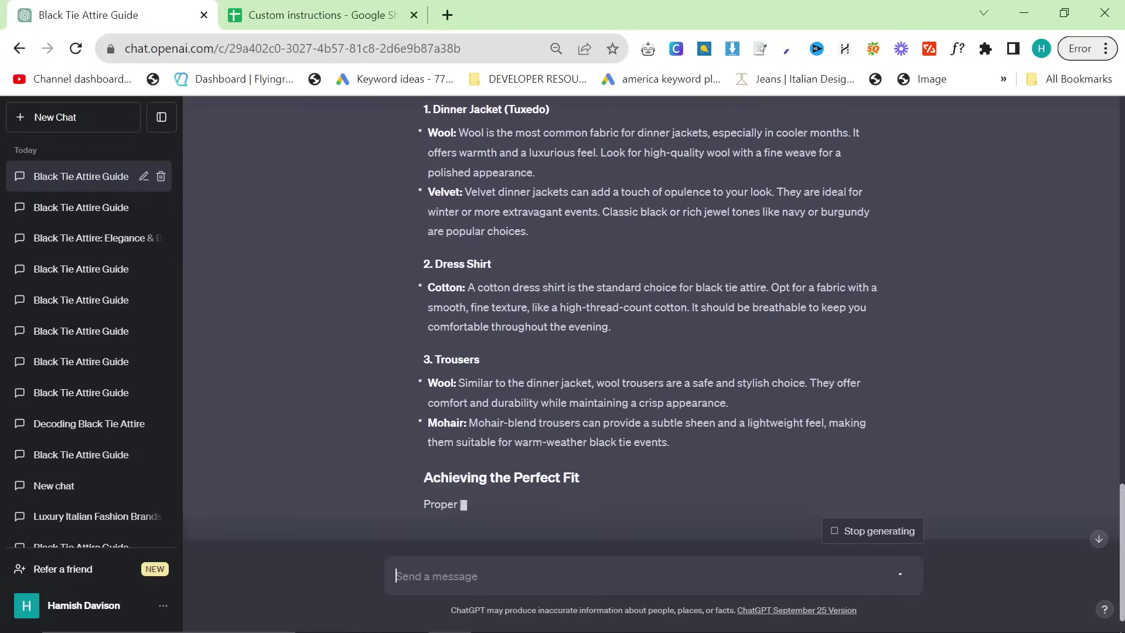
pyautogui.scroll(3, 518, 379)
pyautogui.scroll(-3, 517, 379)
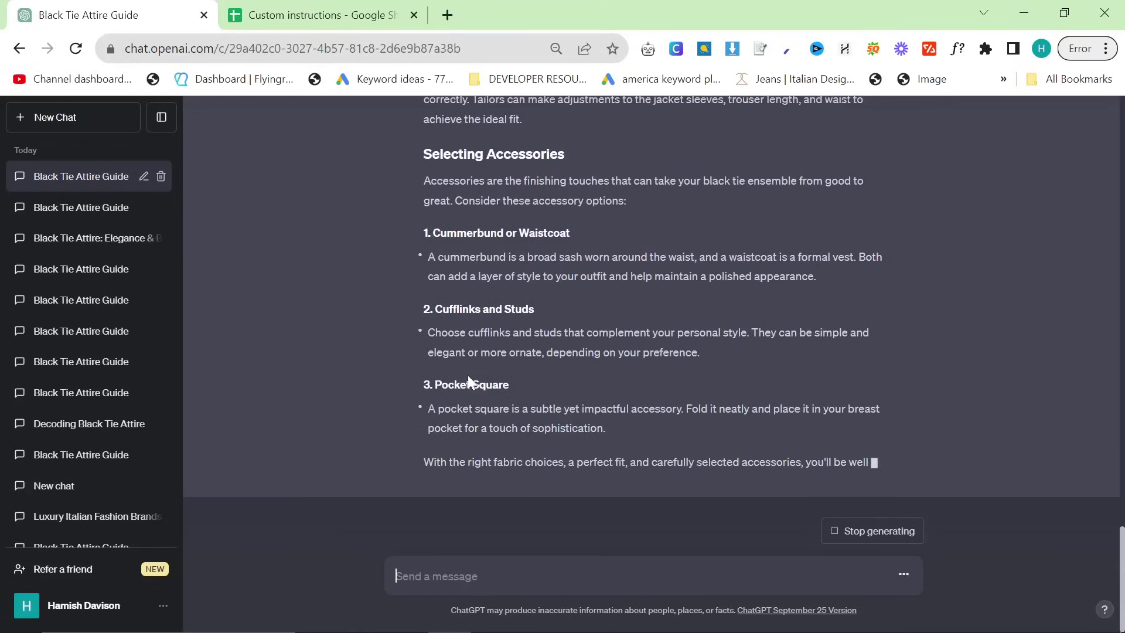
pyautogui.moveTo(425, 309); pyautogui.dragTo(400, 298)
pyautogui.moveTo(701, 328); pyautogui.dragTo(420, 309)
pyautogui.scroll(-2, 512, 437)
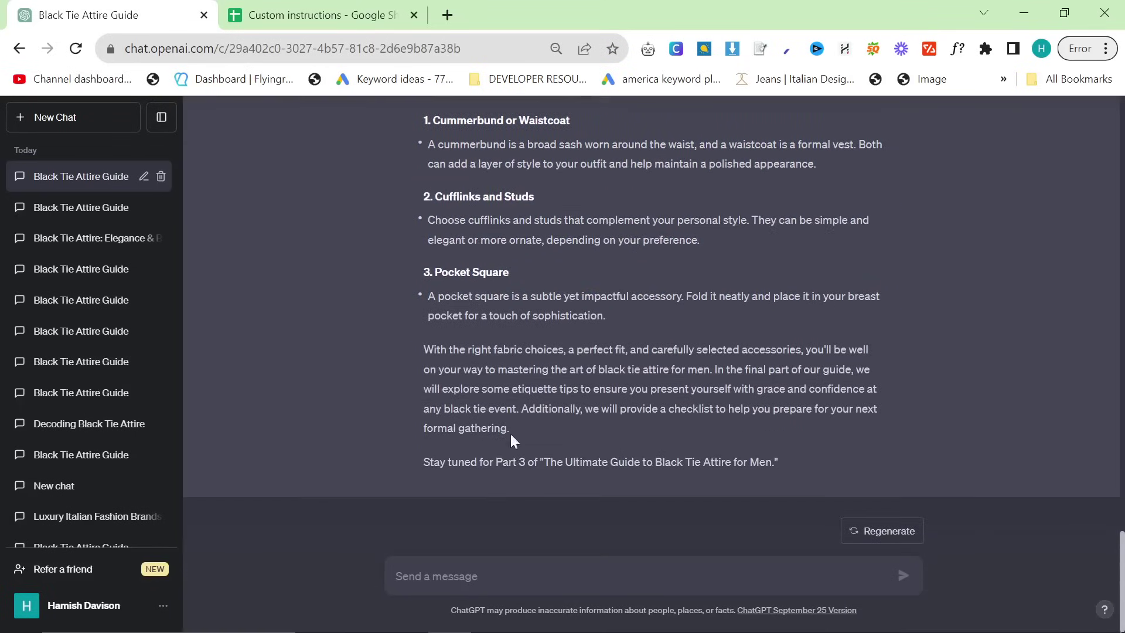
# Send the prompt "Write the final part of this article".
pyautogui.click(394, 575)
pyautogui.write('Write the final')
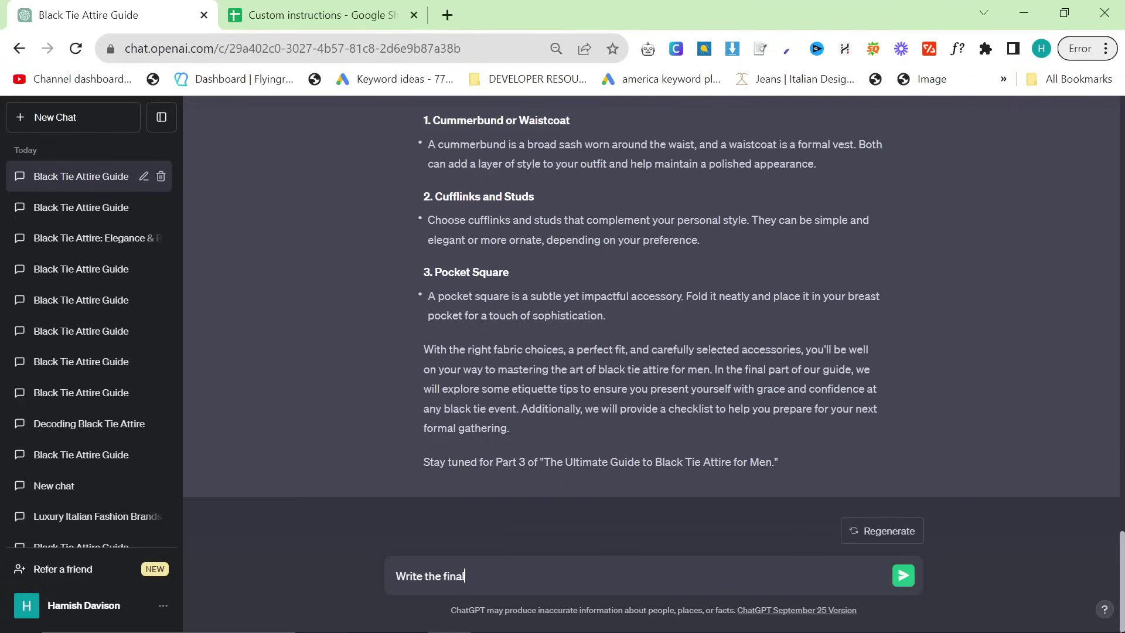
pyautogui.write(' part of this article')
pyautogui.press('Return')
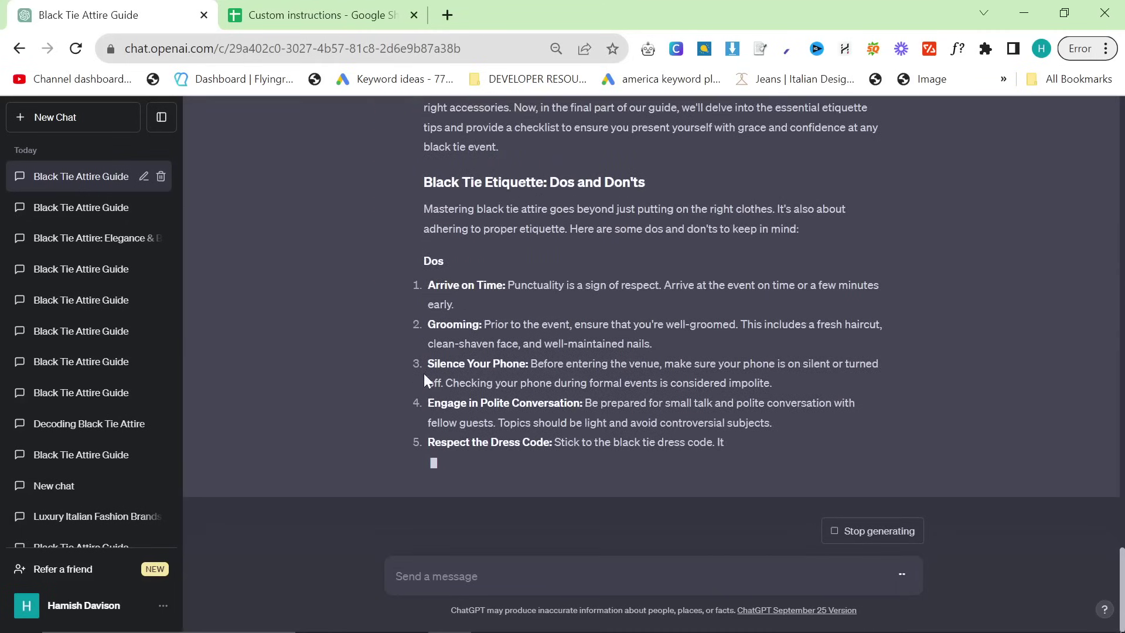
# Switch to Bing Chat and read through its generated article, including the key takeaways and summary table.
pyautogui.hotkey('alt', 'Tab')
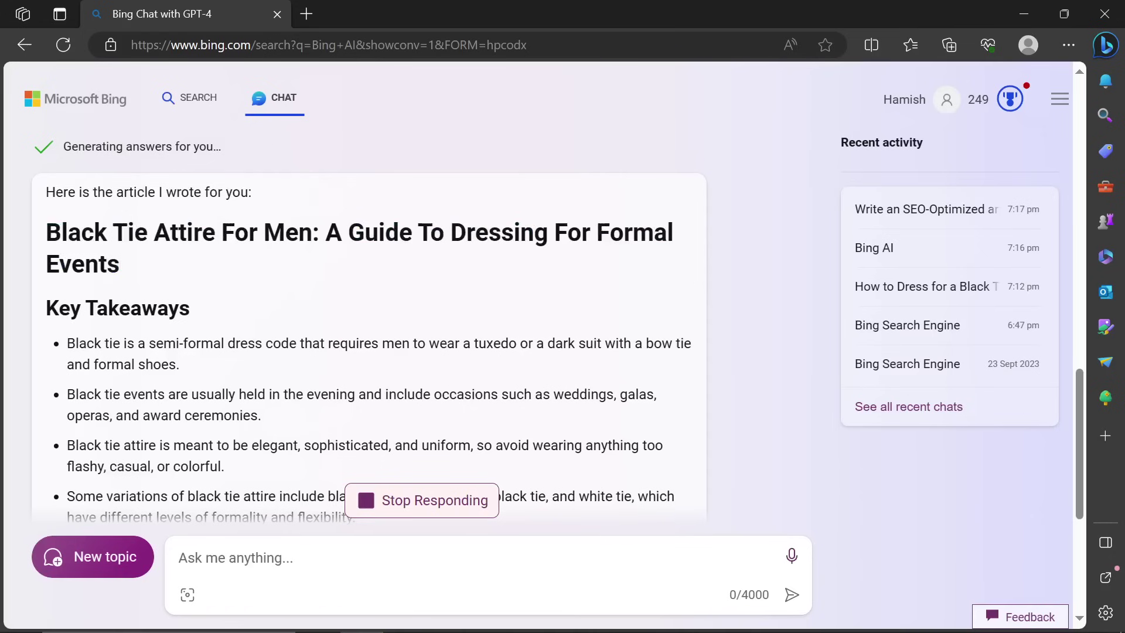
pyautogui.scroll(-1, 132, 237)
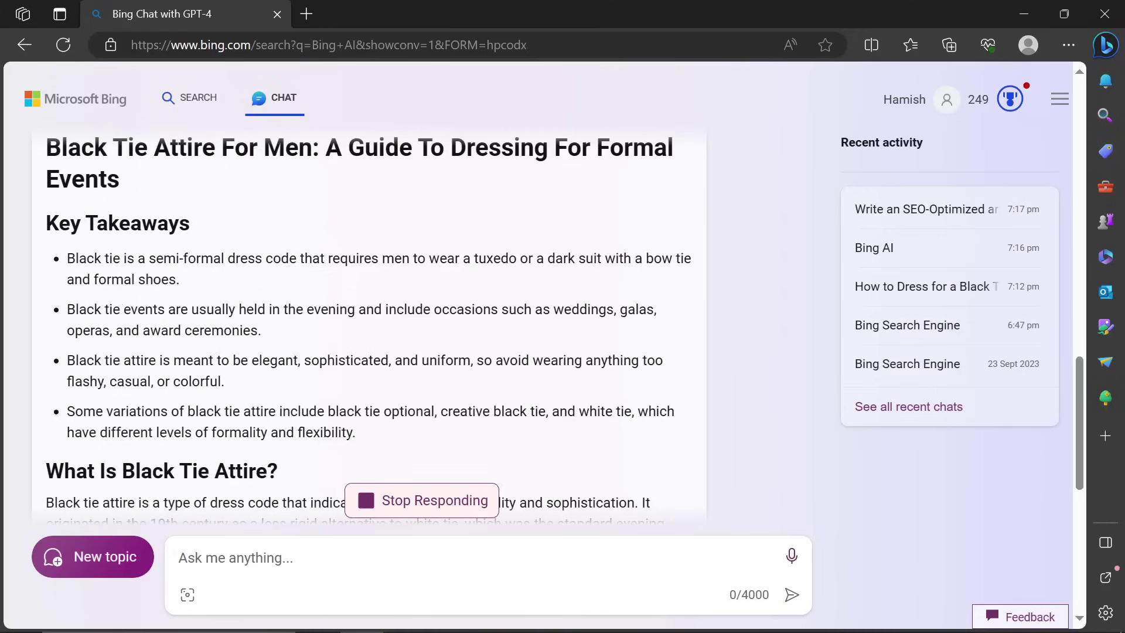
pyautogui.moveTo(264, 281); pyautogui.dragTo(123, 279)
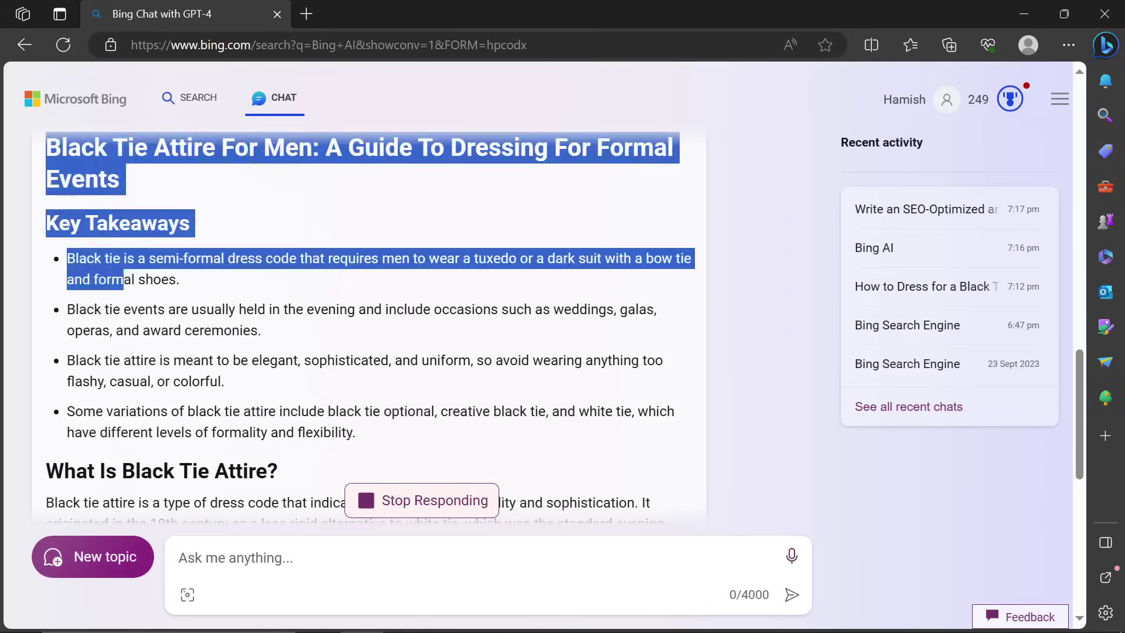
pyautogui.doubleClick(163, 258)
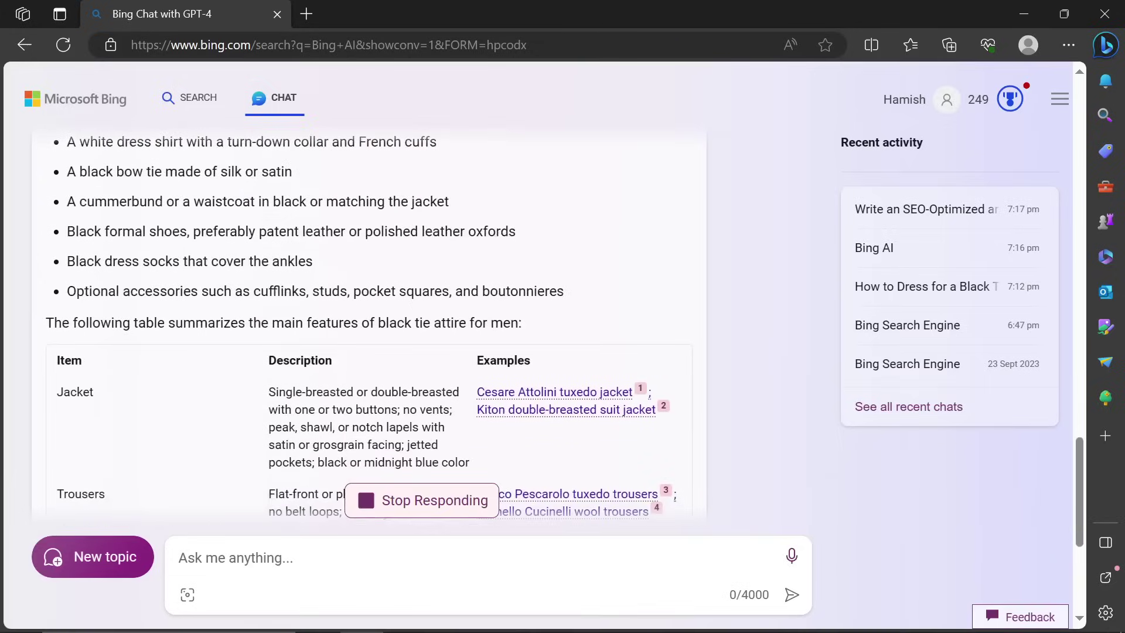
pyautogui.scroll(4, 138, 300)
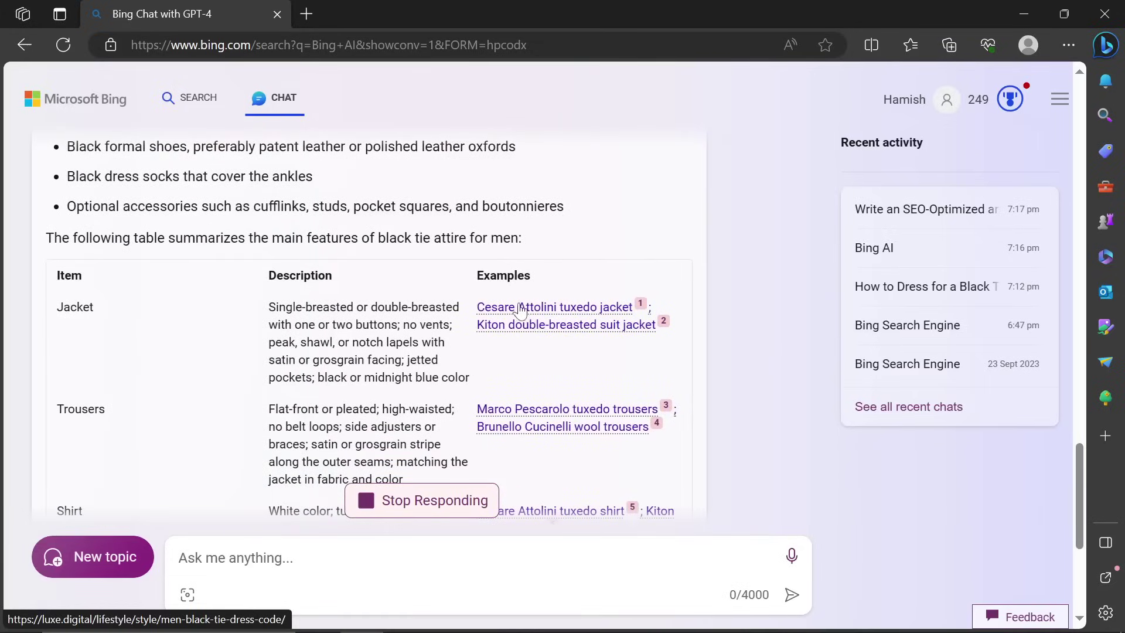
pyautogui.scroll(6, 515, 309)
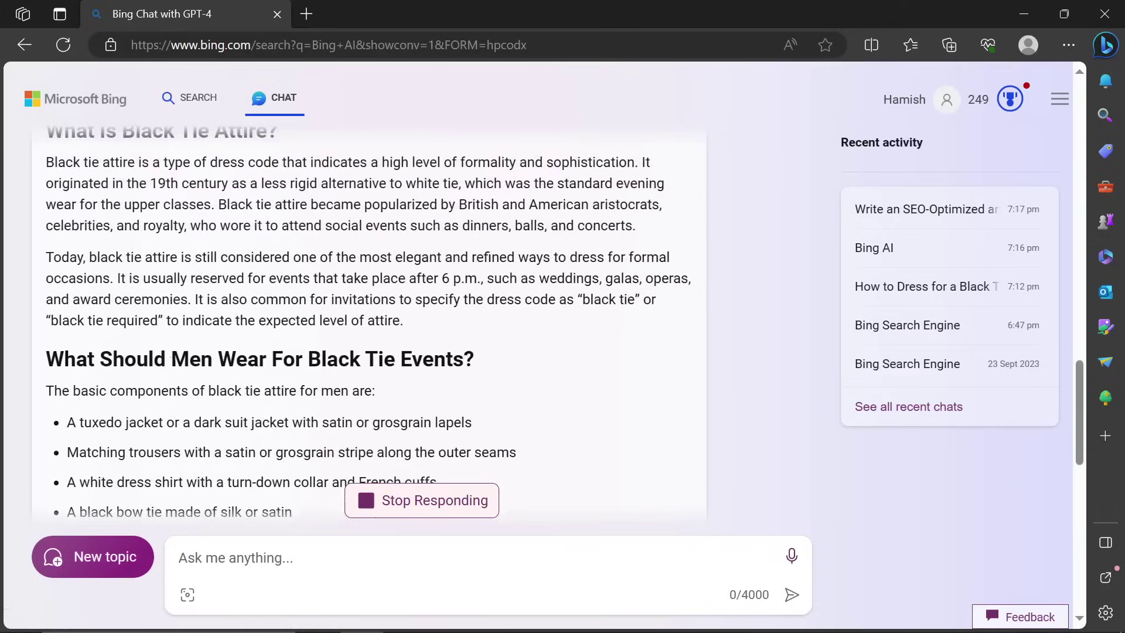
pyautogui.scroll(-1, 440, 314)
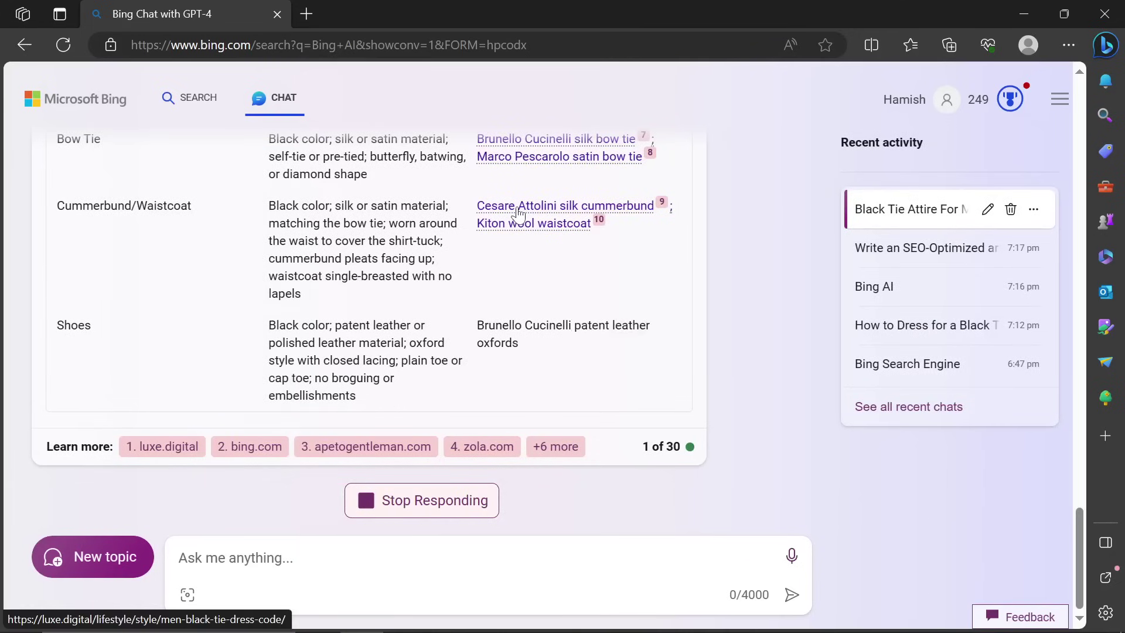
# Open the Cesare Attolini silk cummerbund link from Bing's table in a new tab, view it, and close it.
pyautogui.rightClick(501, 233)
pyautogui.click(527, 237)
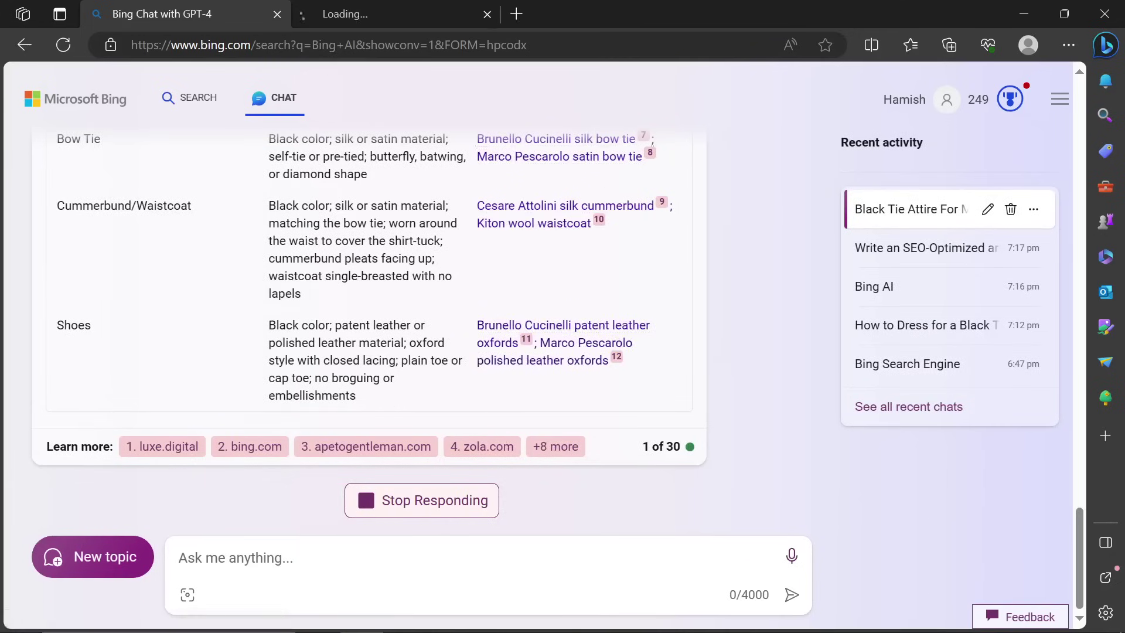
pyautogui.click(395, 16)
pyautogui.scroll(-20, 477, 291)
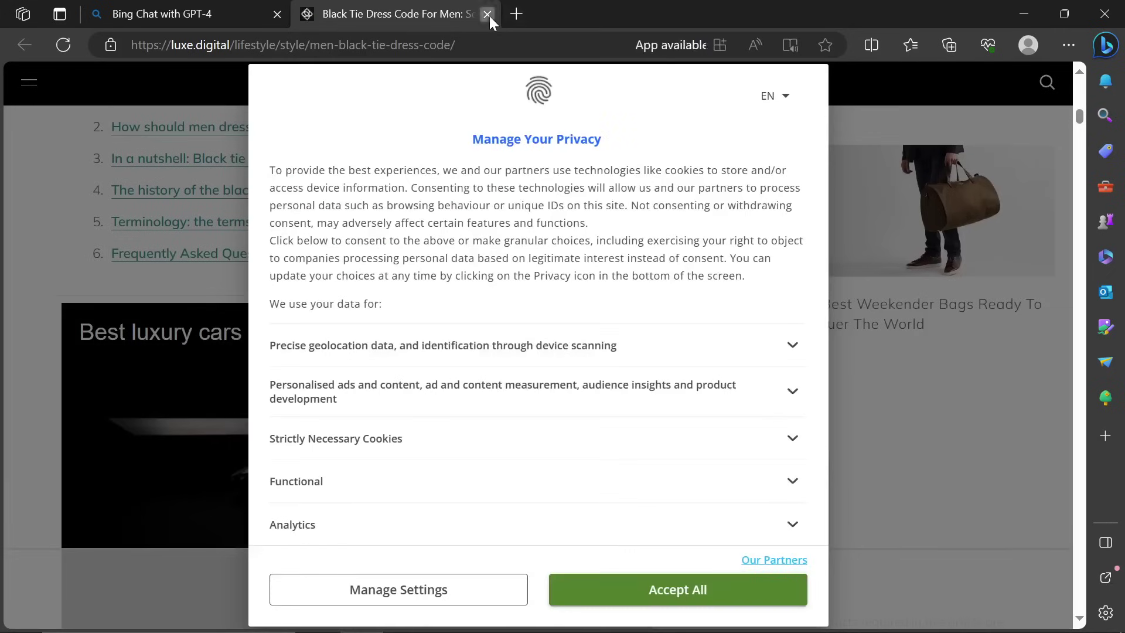
pyautogui.click(487, 14)
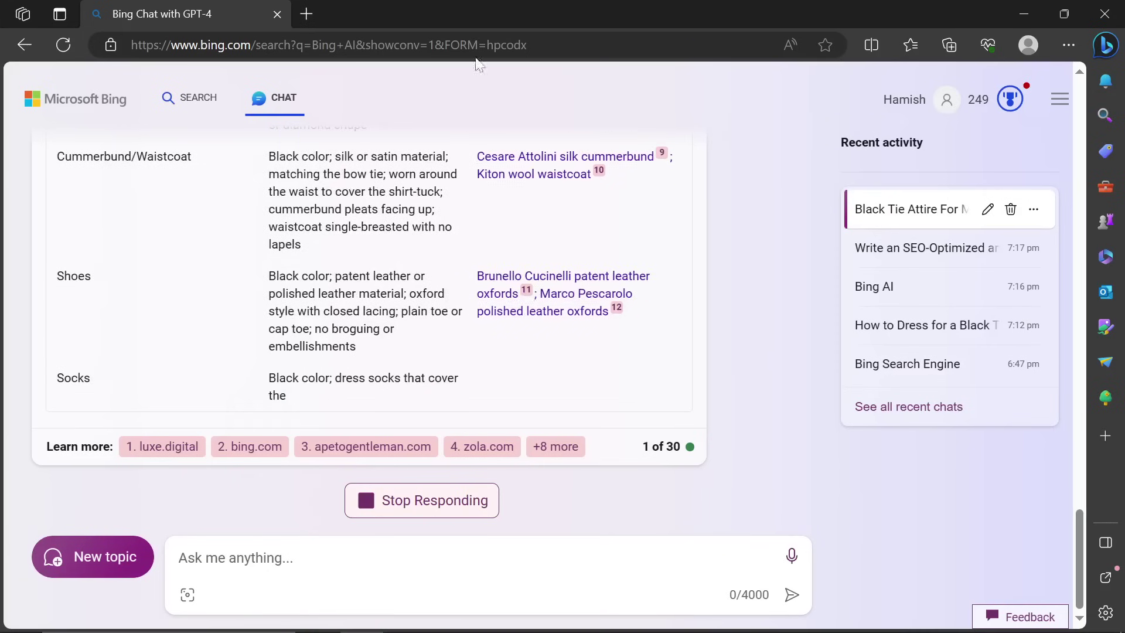
pyautogui.scroll(10, 515, 270)
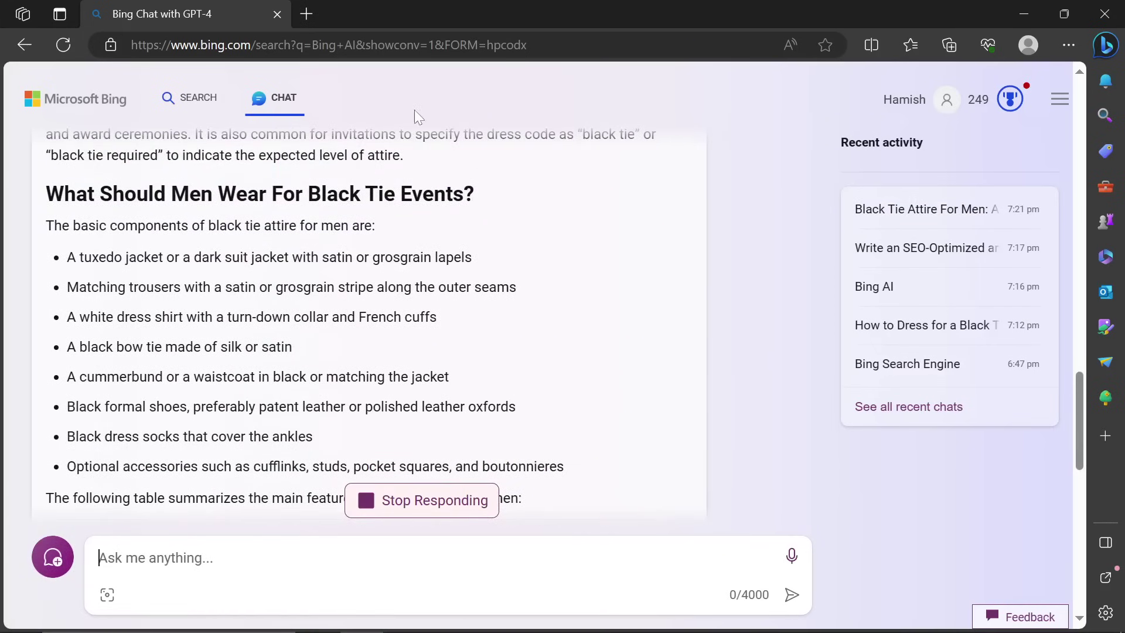
# Paste the SEO article prompt into ChatGPT's message box and add the line "DO not externally link to other articles, but you can to wikipedia for example".
pyautogui.hotkey('alt', 'Tab')
pyautogui.hotkey('ctrl', 'v')
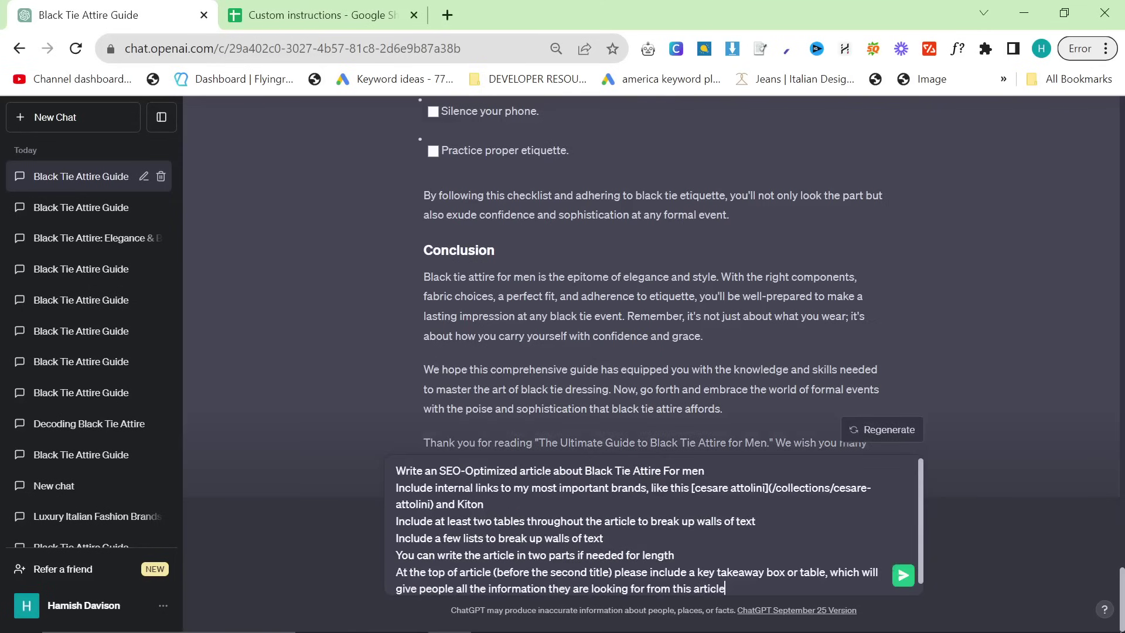
pyautogui.scroll(5, 663, 290)
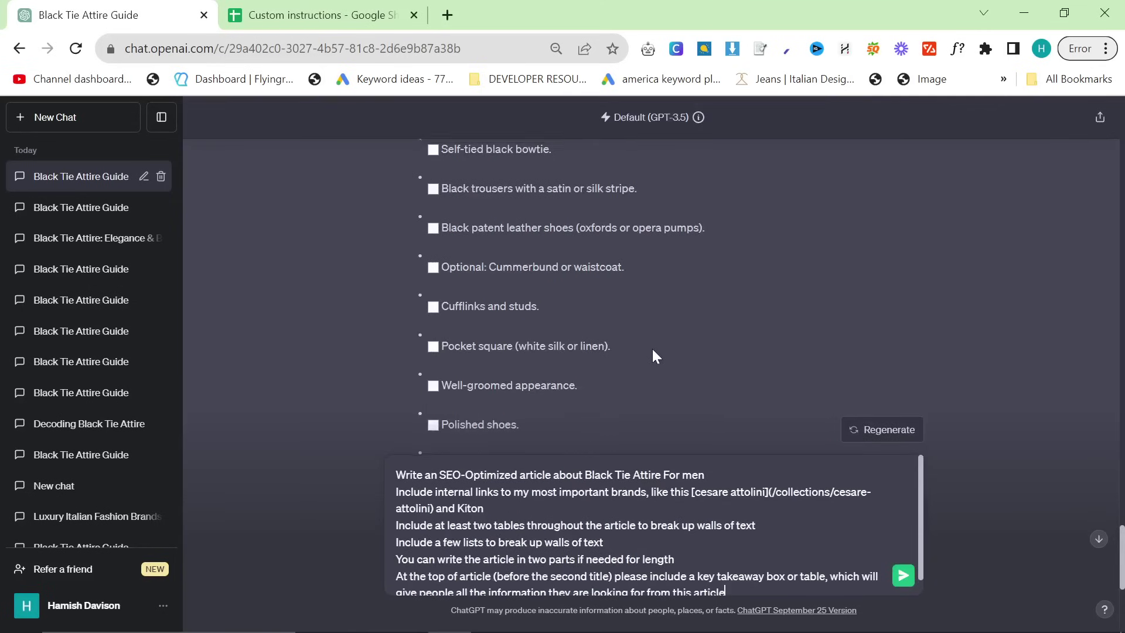
pyautogui.scroll(5, 653, 349)
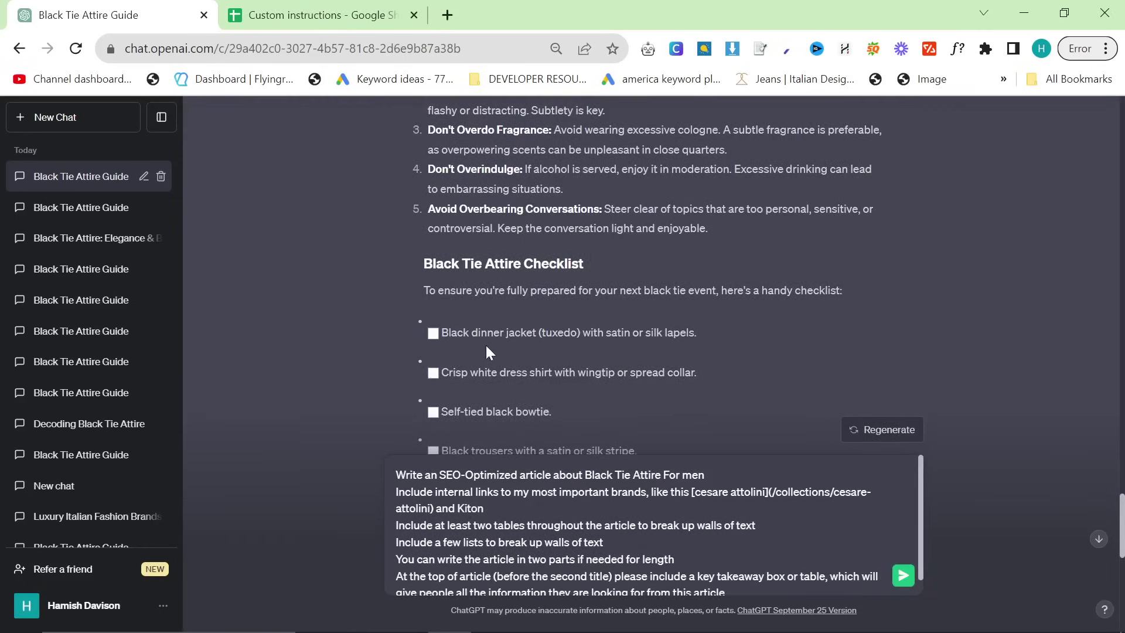
pyautogui.scroll(-4, 512, 336)
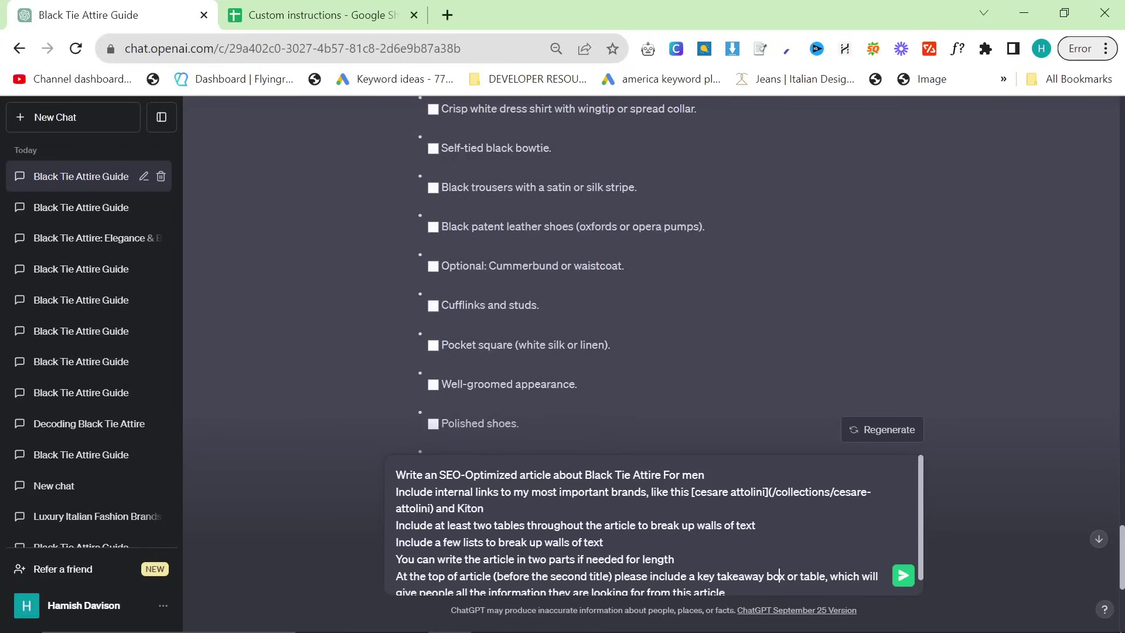
pyautogui.scroll(-1, 780, 576)
pyautogui.hotkey('shift', 'Return')
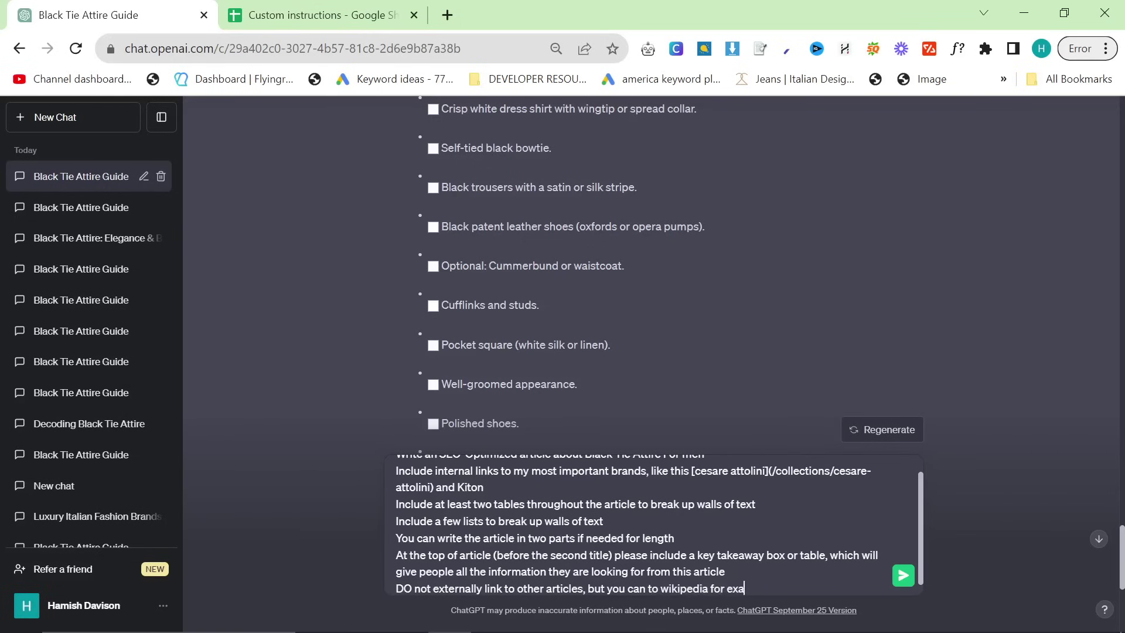
pyautogui.scroll(20, 877, 319)
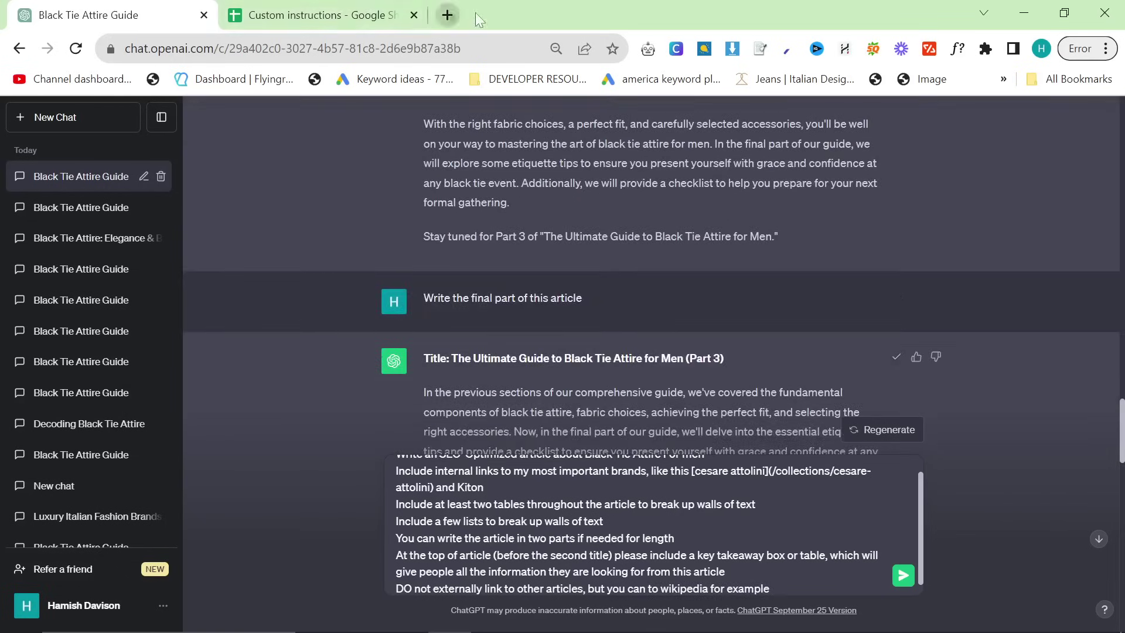
# Open markdowntohtml.com in a new tab and replace the sample markdown with the pasted article.
pyautogui.click(448, 14)
pyautogui.write('mark')
pyautogui.press('Return')
pyautogui.hotkey('ctrl', 'a')
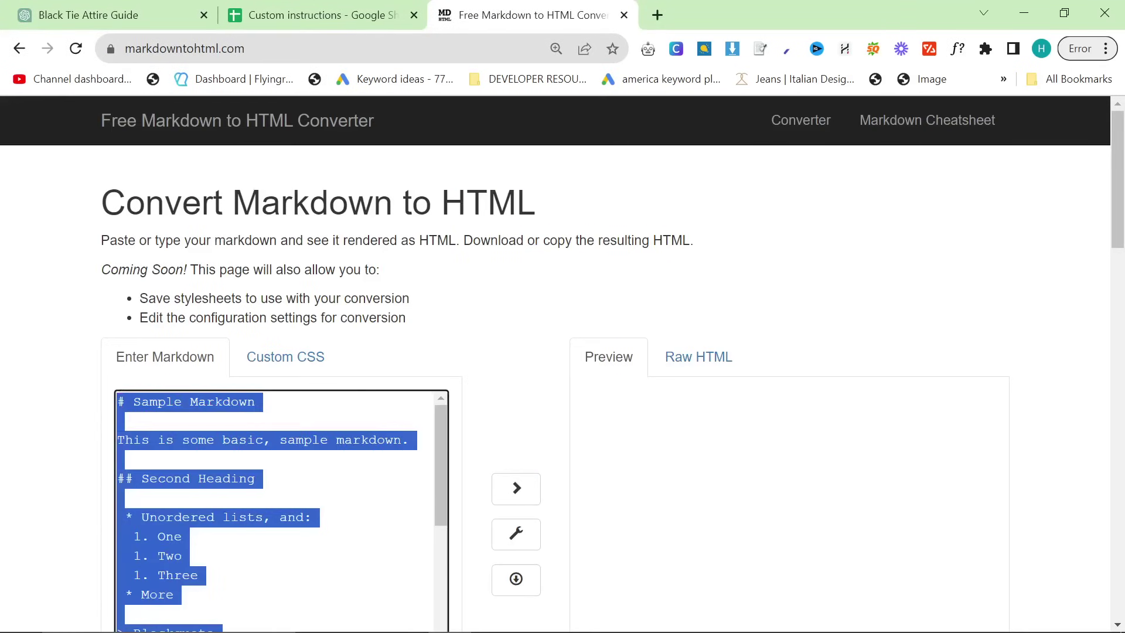
pyautogui.hotkey('ctrl', 'v')
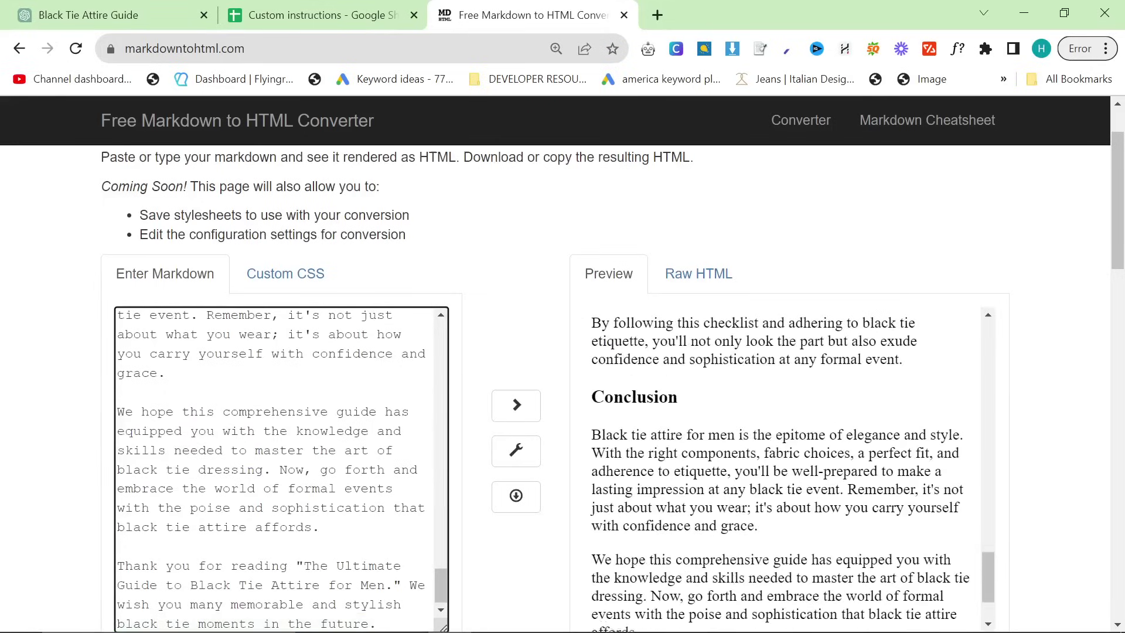
pyautogui.scroll(2, 782, 466)
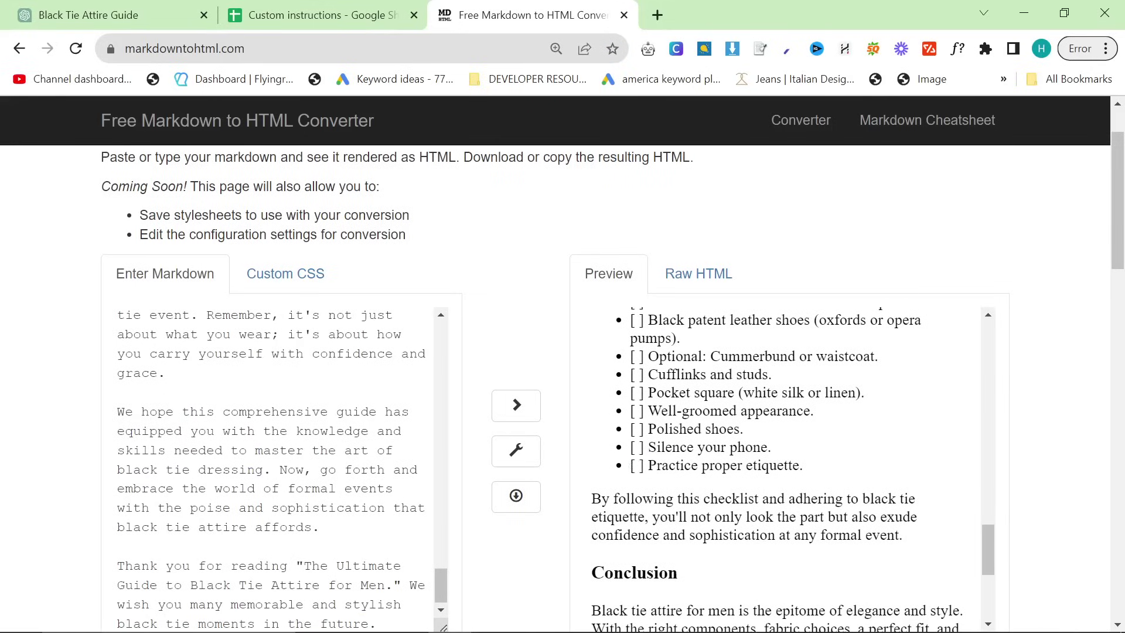
# Select the whole prompt in ChatGPT's message box and review the opening of Bing's article.
pyautogui.click(176, 26)
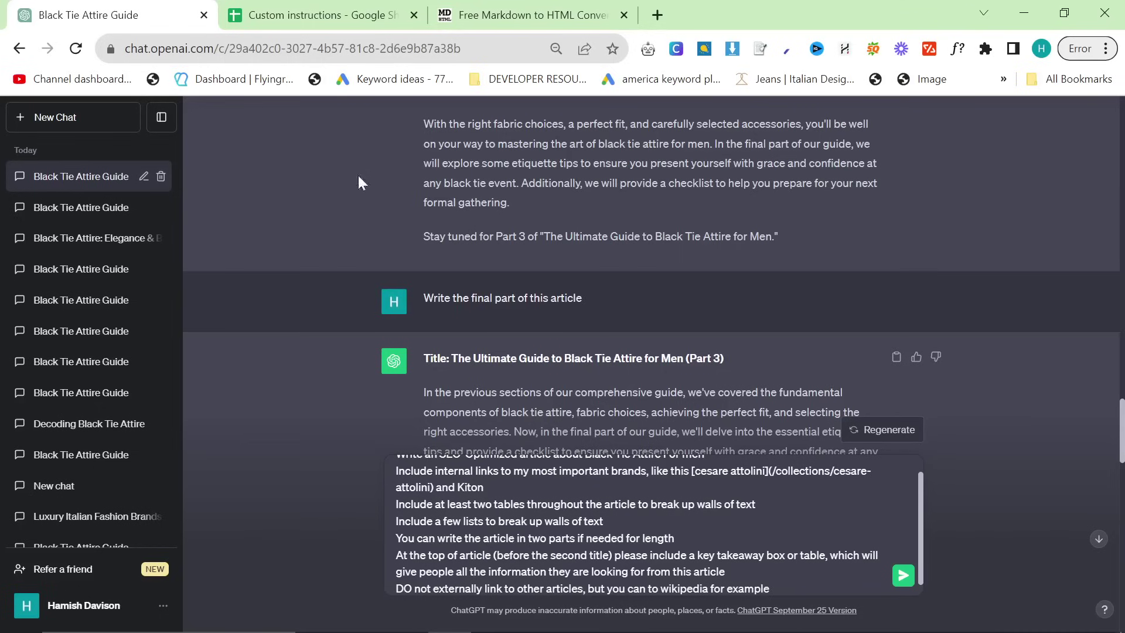
pyautogui.scroll(-15, 546, 352)
pyautogui.hotkey('ctrl', 'a')
pyautogui.hotkey('ctrl', 'c')
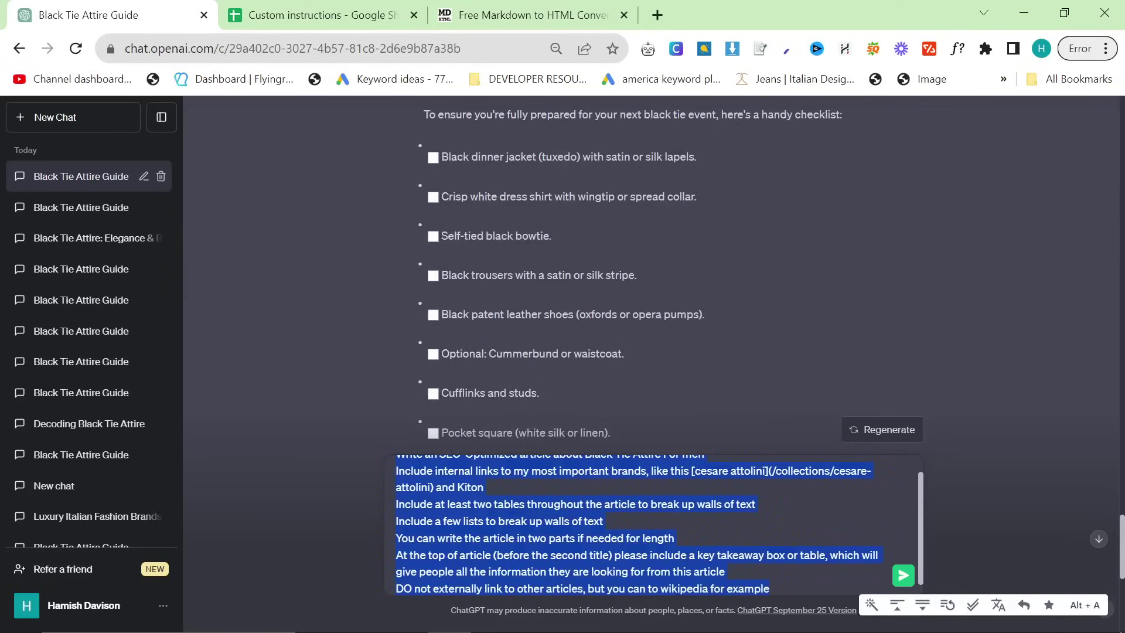
pyautogui.hotkey('alt', 'Tab')
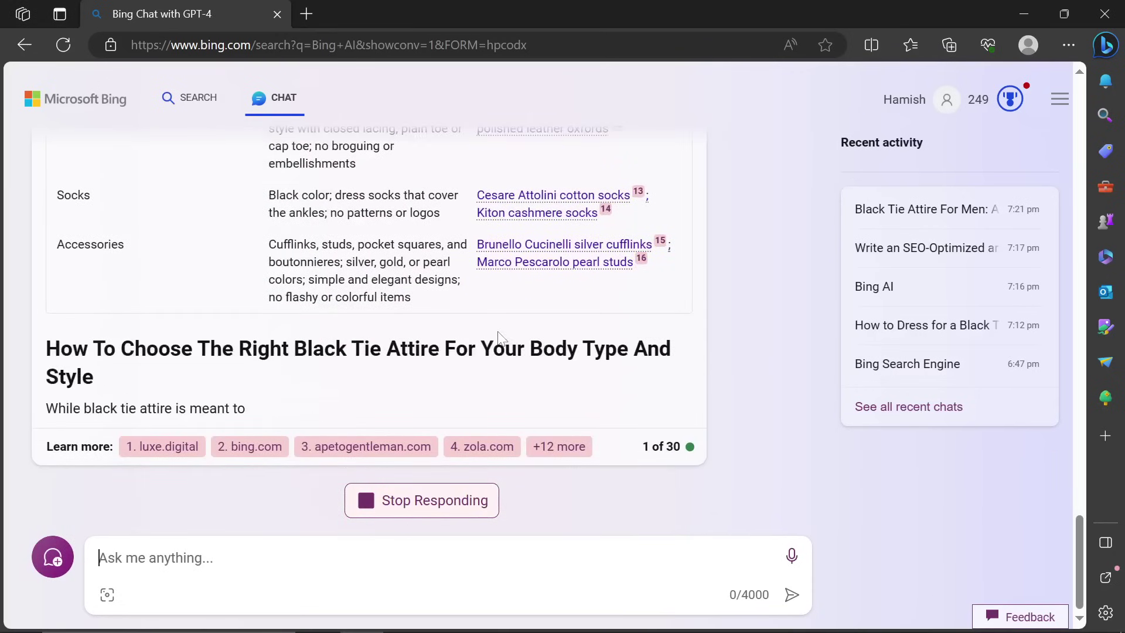
pyautogui.scroll(5, 497, 338)
pyautogui.scroll(15, 497, 338)
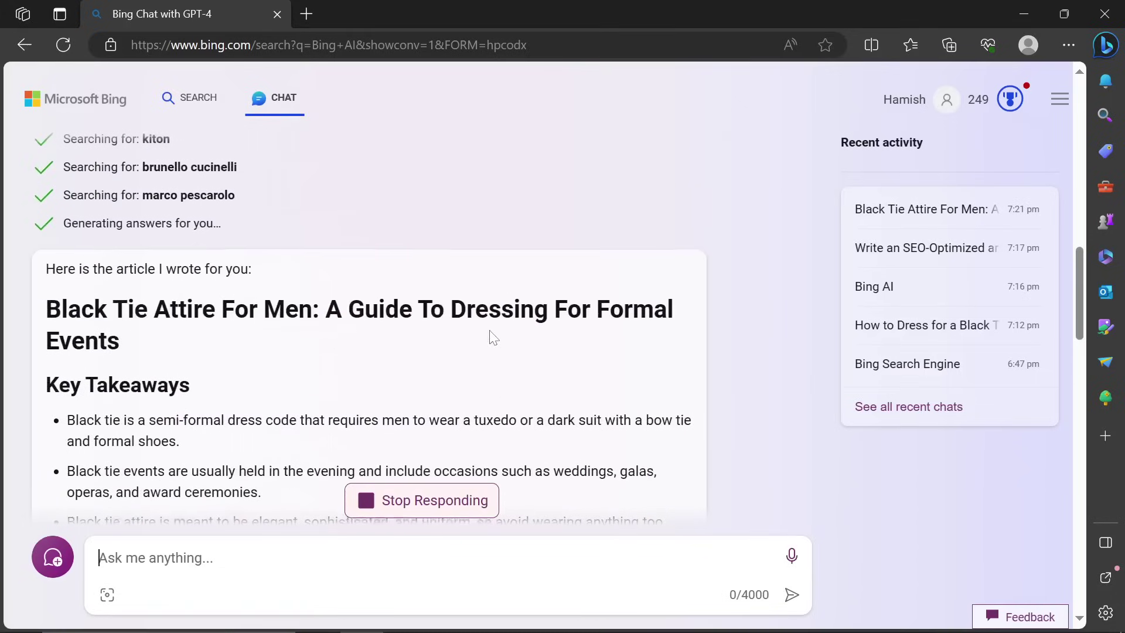
pyautogui.scroll(-5, 473, 345)
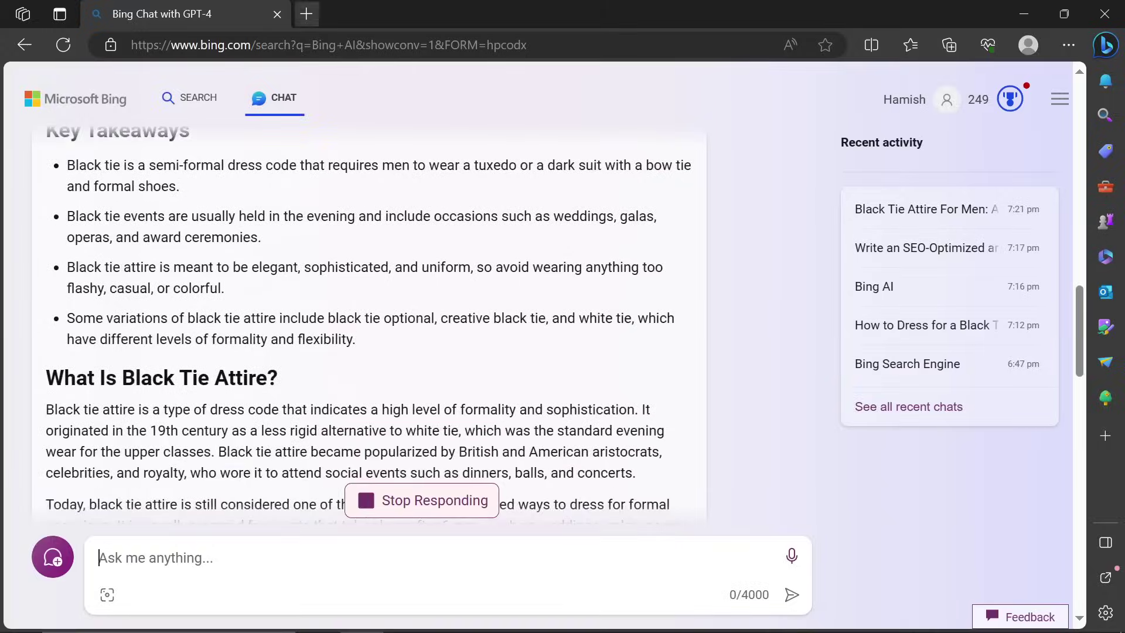
# Open the OpenAI Playground in chat mode with the gpt-4 model in a new browser tab.
pyautogui.hotkey('alt', 'Tab')
pyautogui.click(668, 18)
pyautogui.write('platform.openai.com/playground?mode=chat&model=gpt-4')
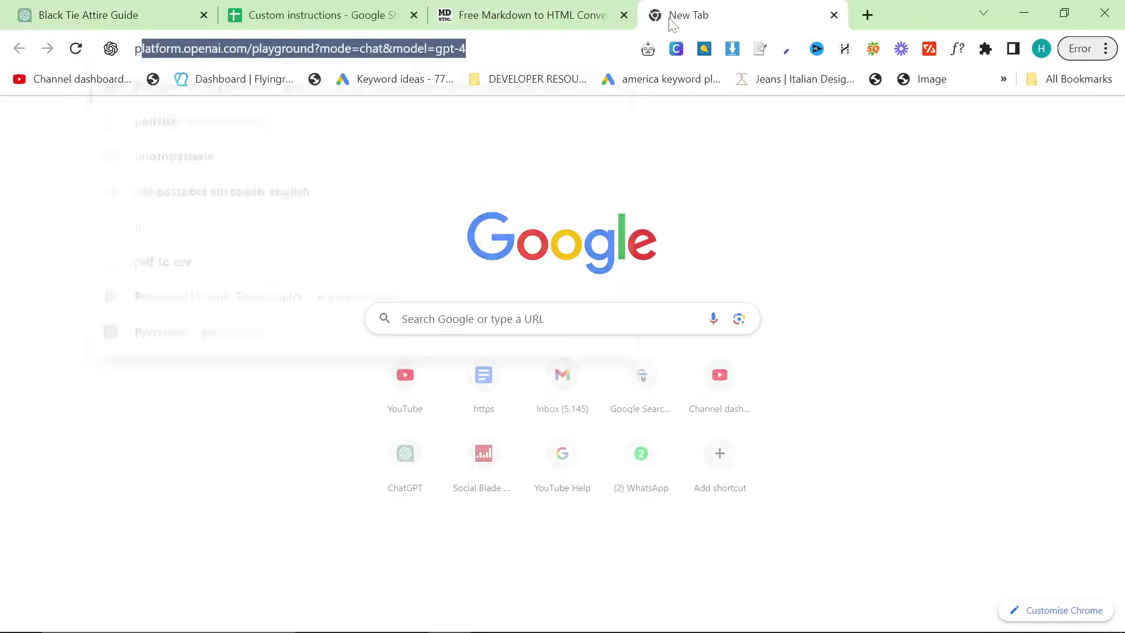
pyautogui.press('Return')
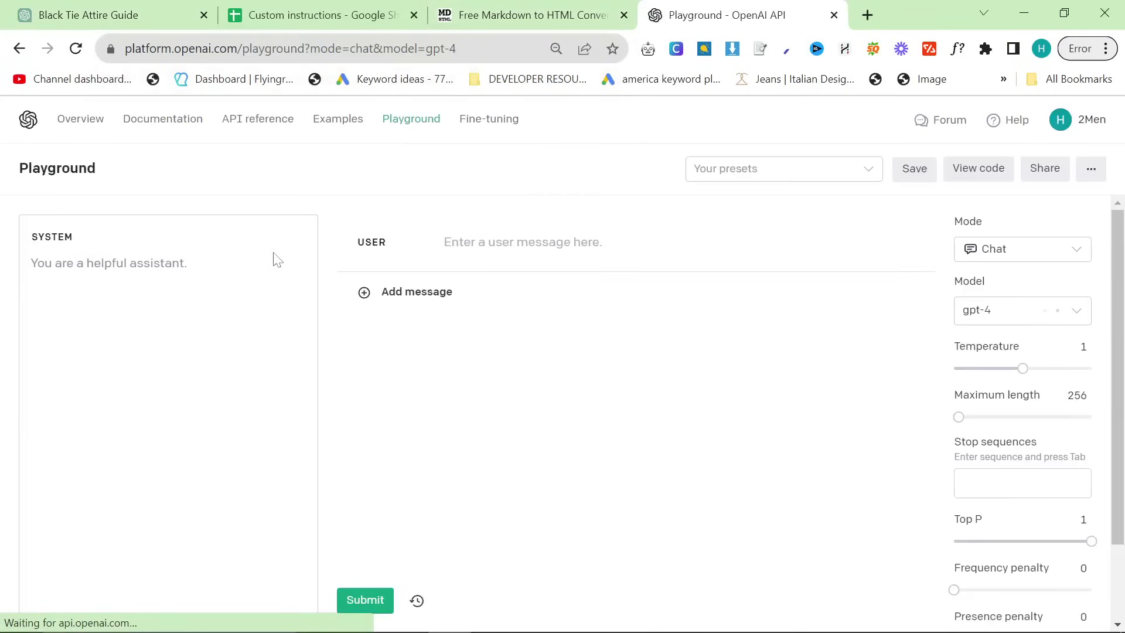
# Paste the SEO article prompt into the Playground's system field and switch the model to gpt-3.5-turbo-16k.
pyautogui.click(272, 258)
pyautogui.hotkey('ctrl', 'v')
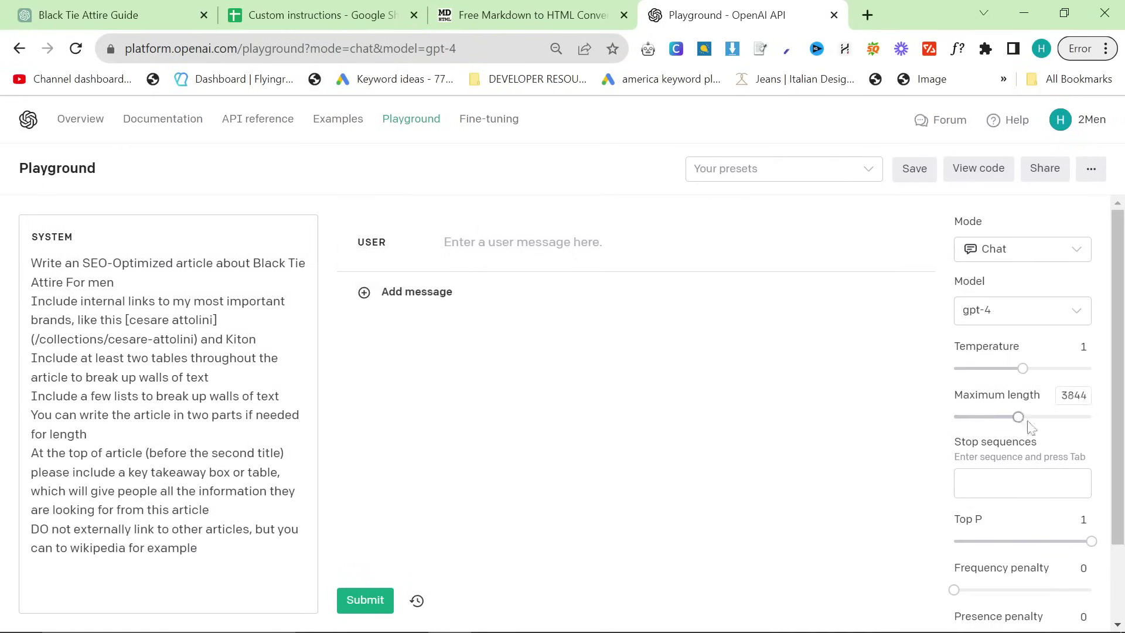
pyautogui.click(1023, 310)
pyautogui.click(938, 391)
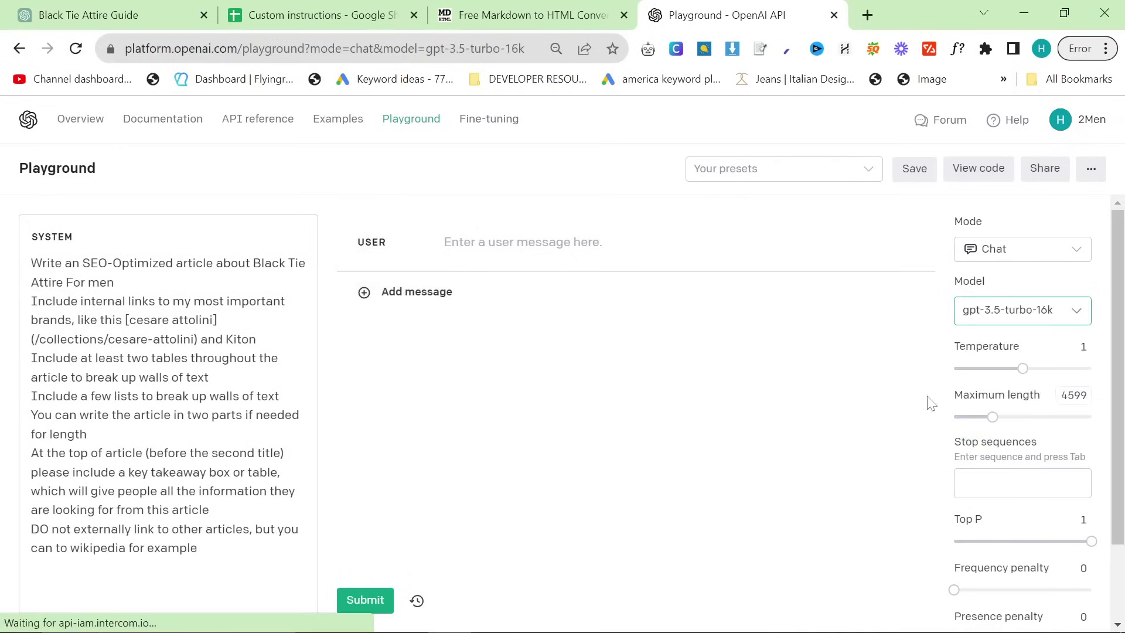
# Submit the user message "Write the first 1/3rd of this article" and stop the response.
pyautogui.click(591, 252)
pyautogui.write('Wr')
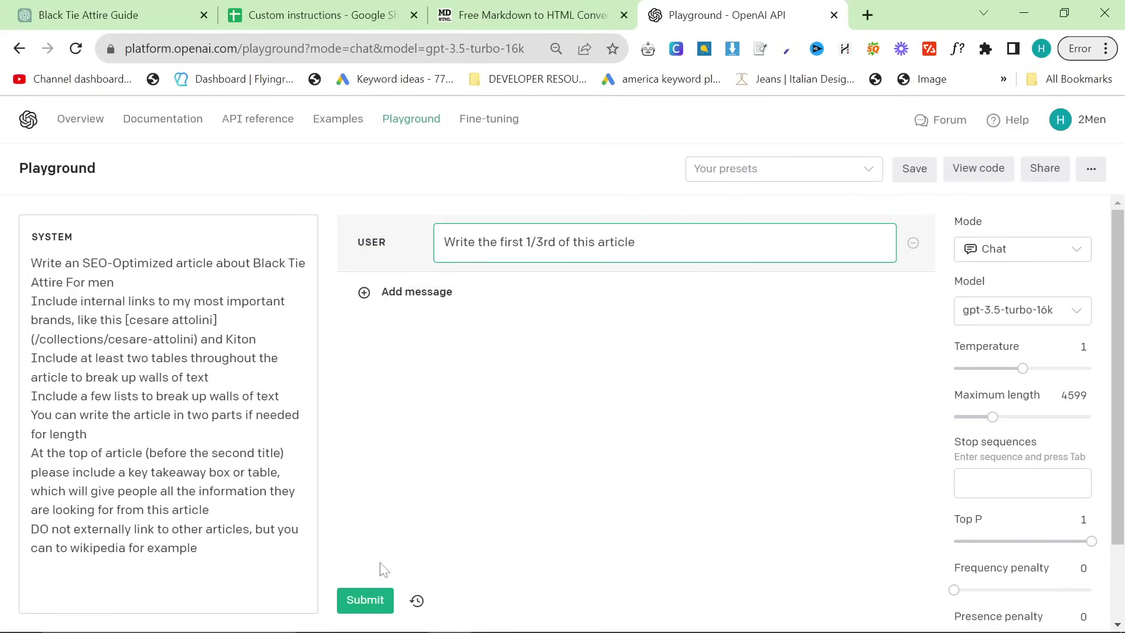
pyautogui.click(345, 608)
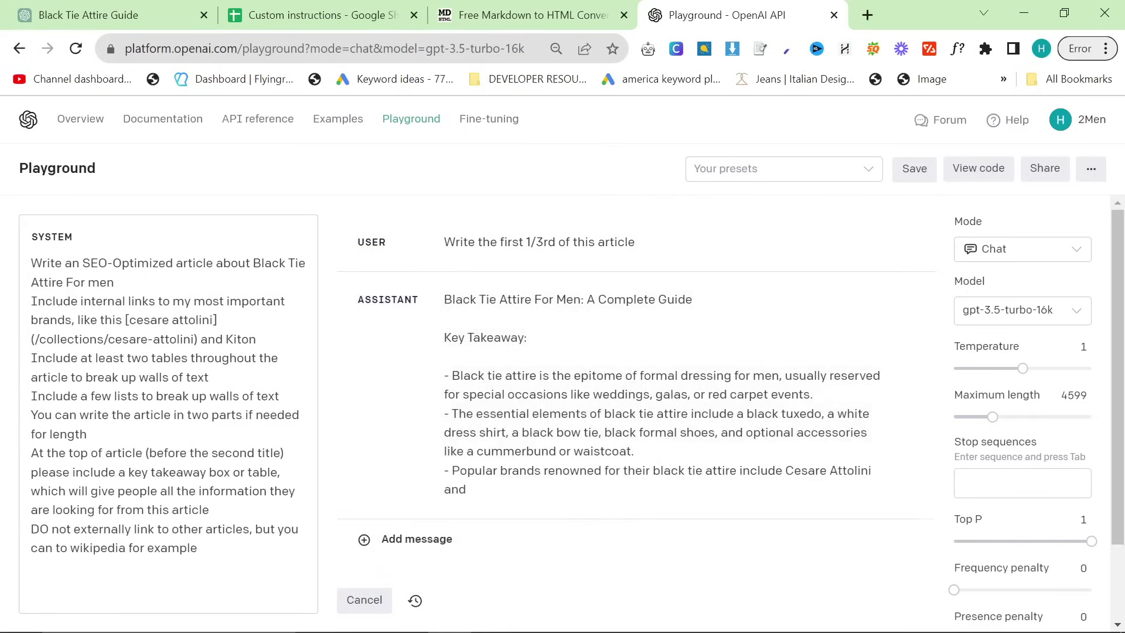
pyautogui.click(354, 610)
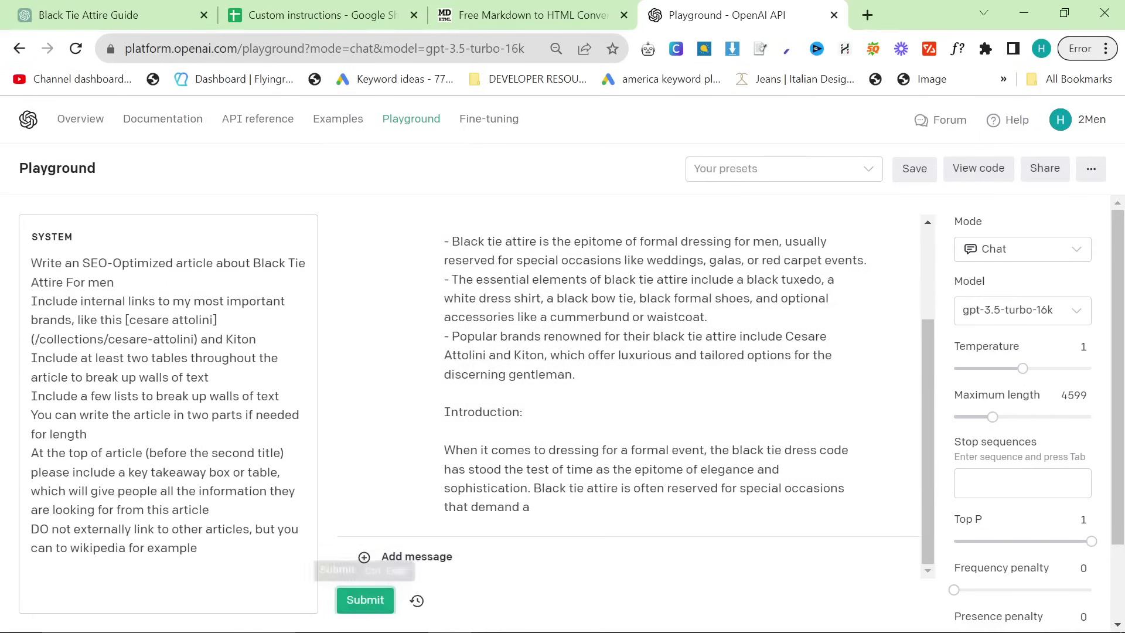
# Add the line "Answer in markdown" at the start of the system prompt.
pyautogui.moveTo(243, 415); pyautogui.dragTo(31, 258)
pyautogui.press('Left')
pyautogui.press('Return')
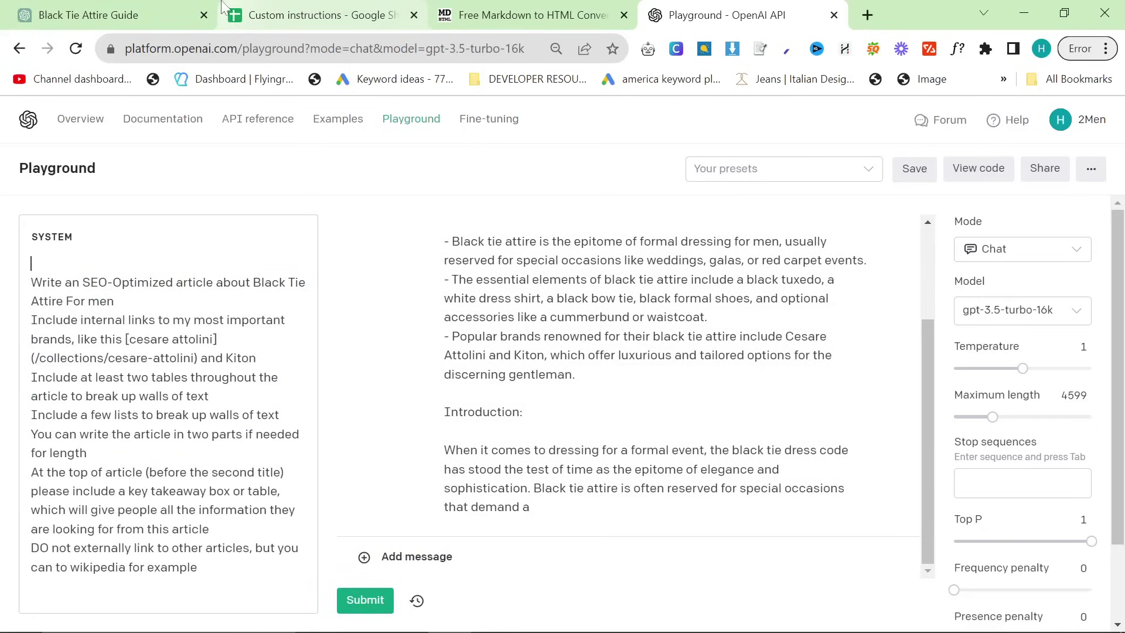
pyautogui.write('Answer in markdown')
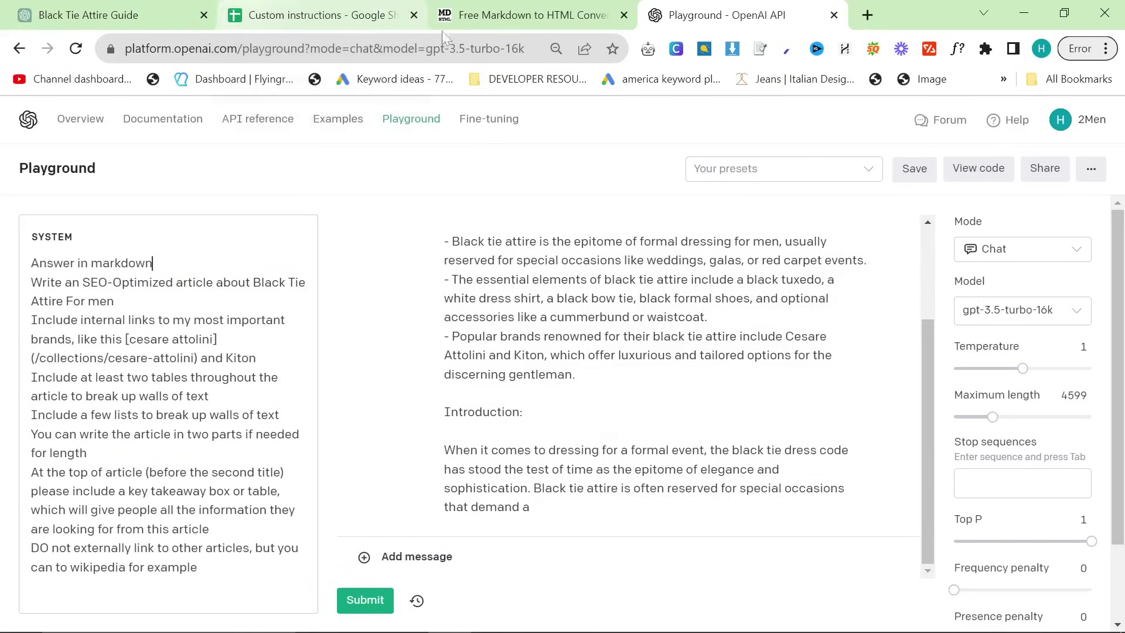
# Select the system prompt and reload the Playground to clear the conversation.
pyautogui.hotkey('ctrl', 'a')
pyautogui.hotkey('ctrl', 'c')
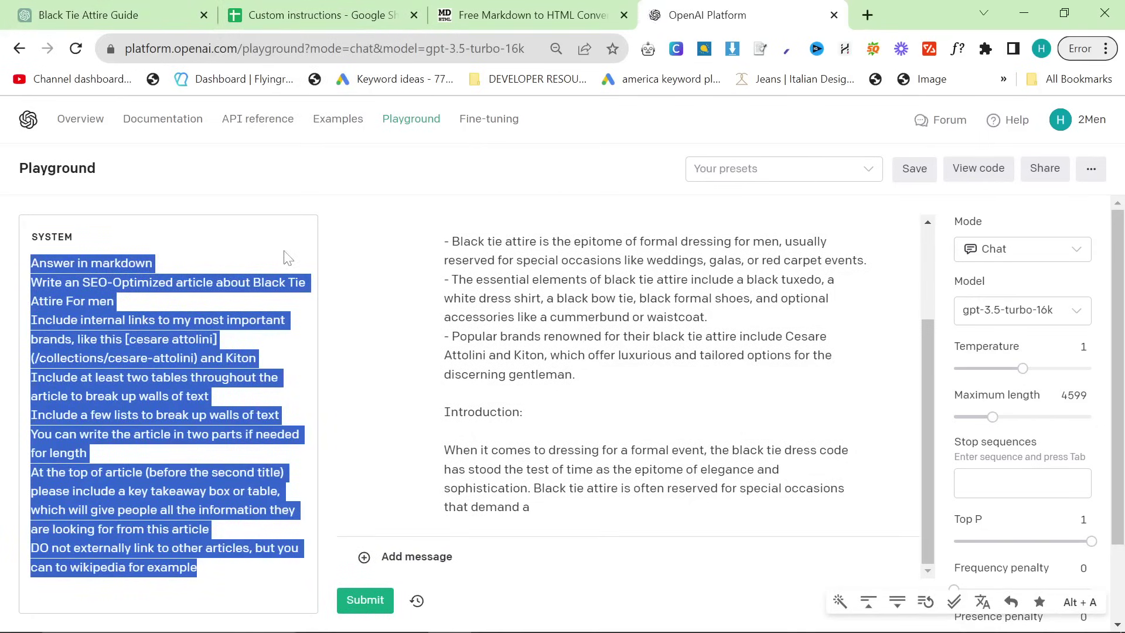
pyautogui.hotkey('ctrl', 'r')
pyautogui.hotkey('ctrl', 'v')
# Set the temperature to 0.32 and the maximum length to 9227.
pyautogui.moveTo(956, 417); pyautogui.dragTo(958, 419)
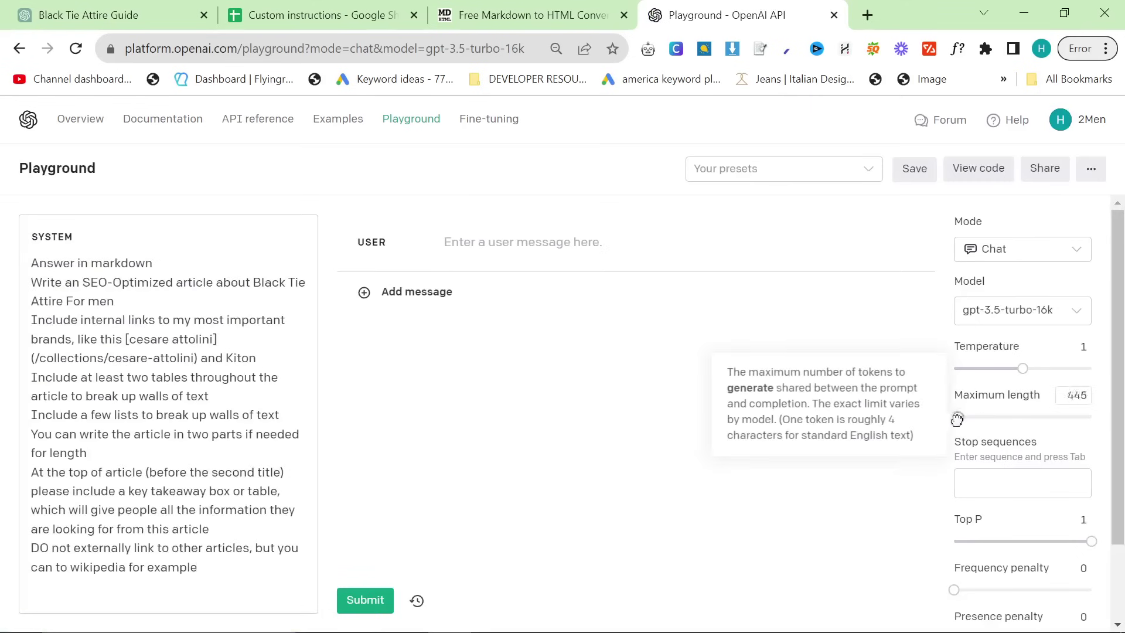
pyautogui.moveTo(1023, 368); pyautogui.dragTo(976, 368)
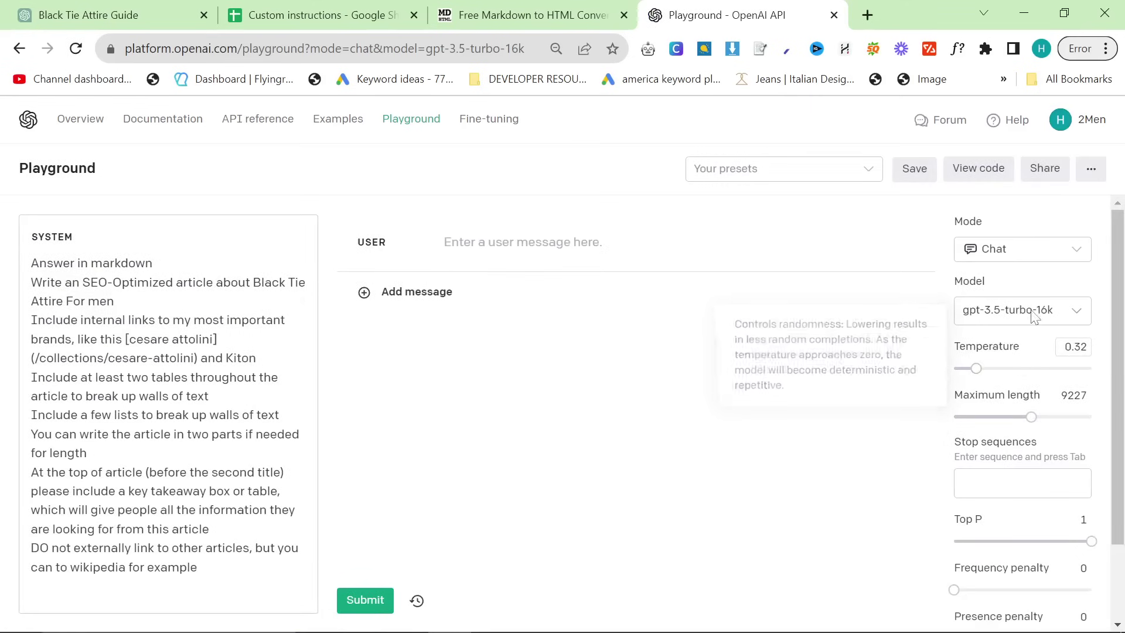
pyautogui.click(1002, 310)
# Submit a user message asking for the first 1/3rd of an article about black tie attire.
pyautogui.click(487, 241)
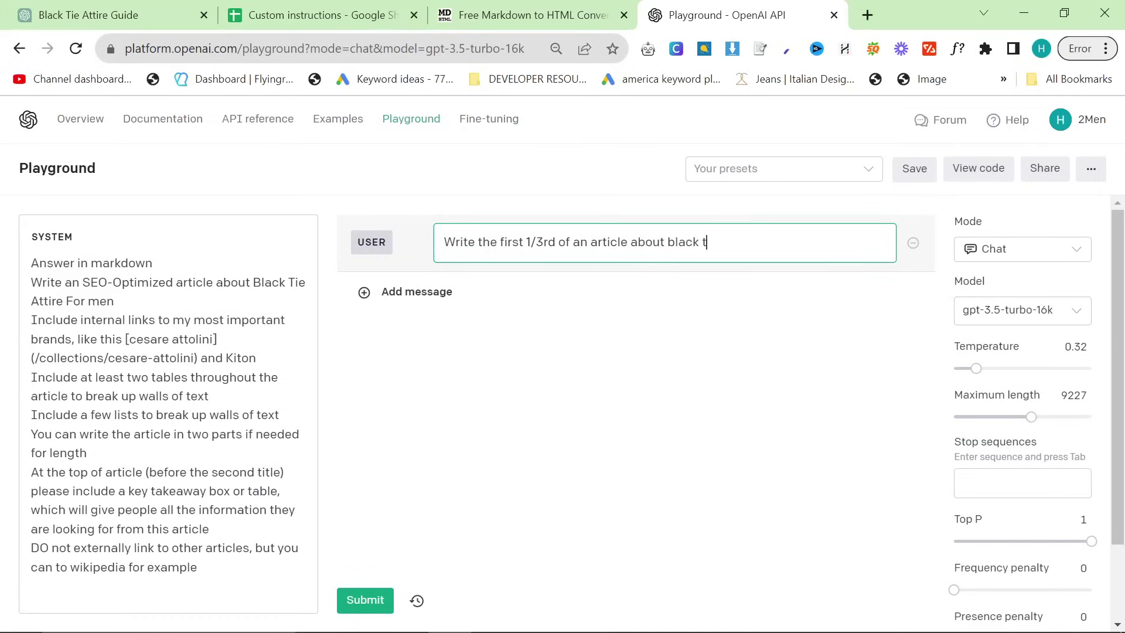
pyautogui.click(359, 602)
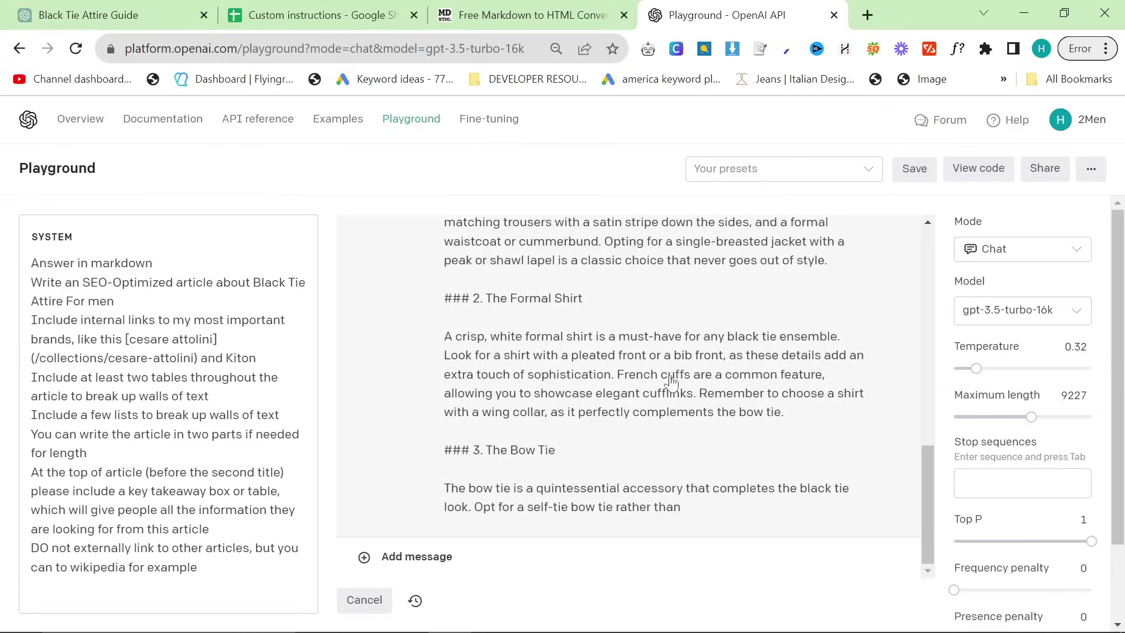
# Check the progress of Bing's article and scroll through ChatGPT's finished article.
pyautogui.hotkey('alt', 'Tab')
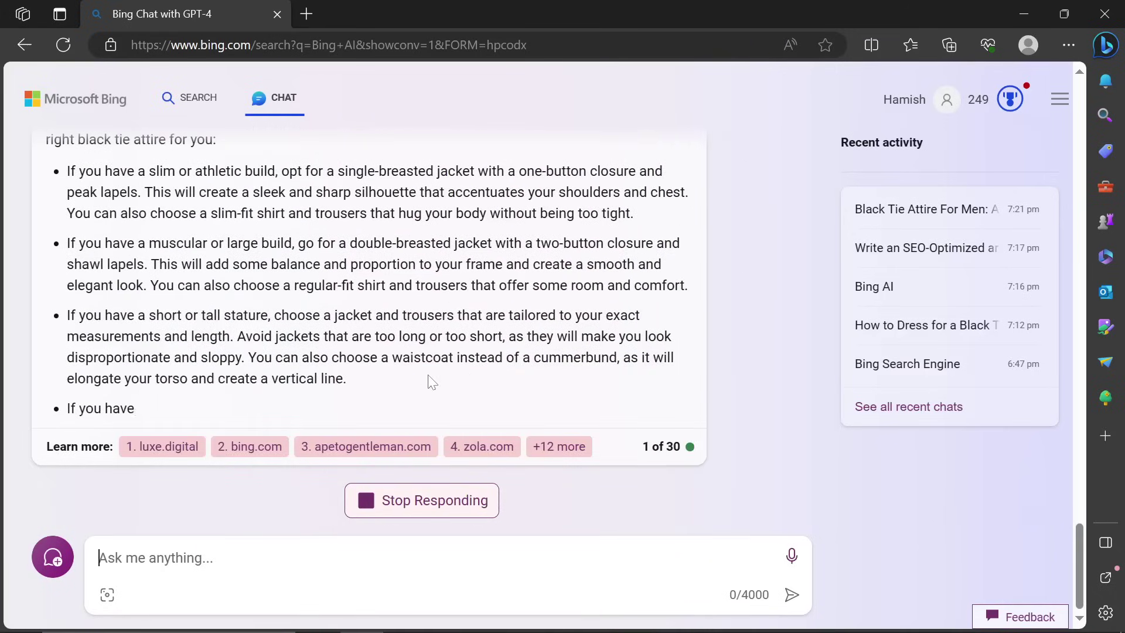
pyautogui.hotkey('alt', 'Tab')
pyautogui.press('Tab')
pyautogui.hotkey('alt', 'Tab')
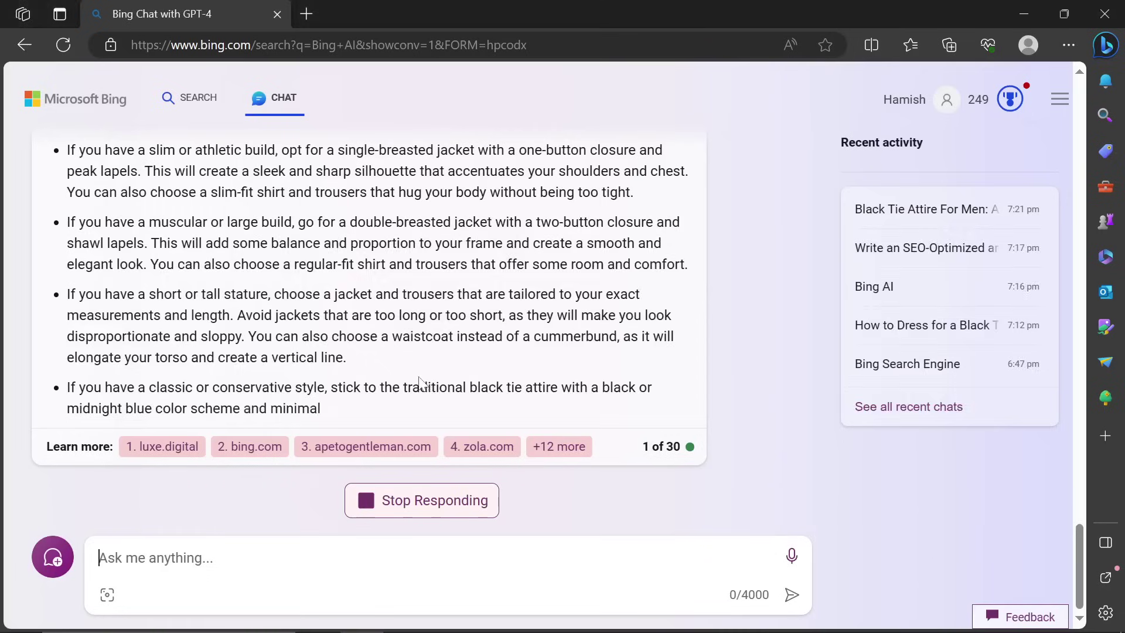
pyautogui.hotkey('alt', 'Tab')
pyautogui.press('Tab')
pyautogui.click(128, 11)
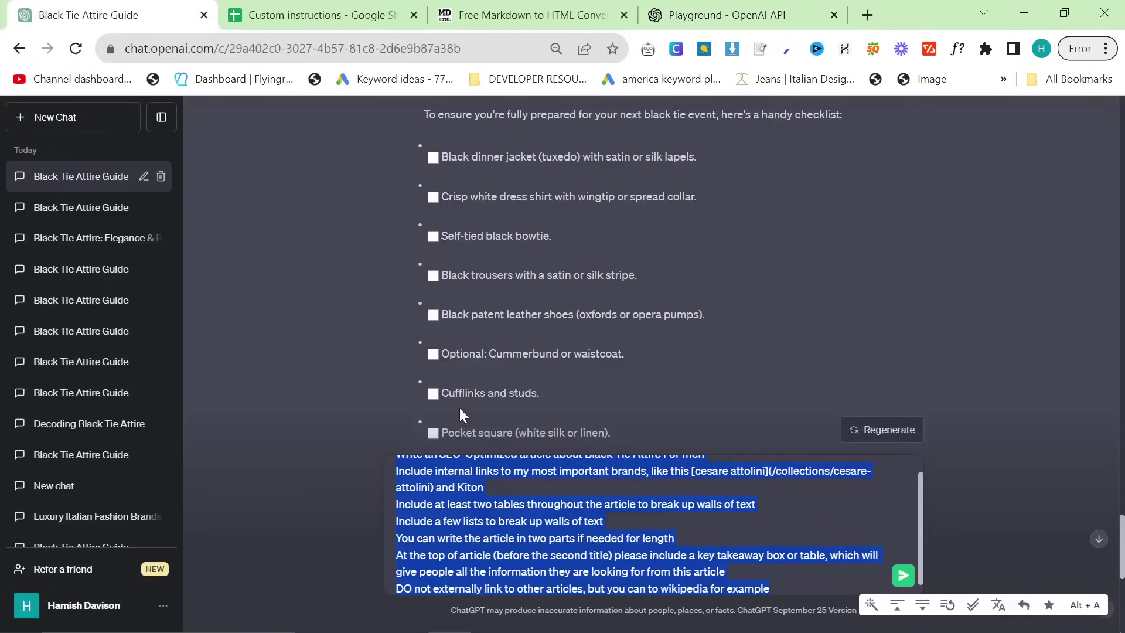
pyautogui.scroll(-8, 410, 387)
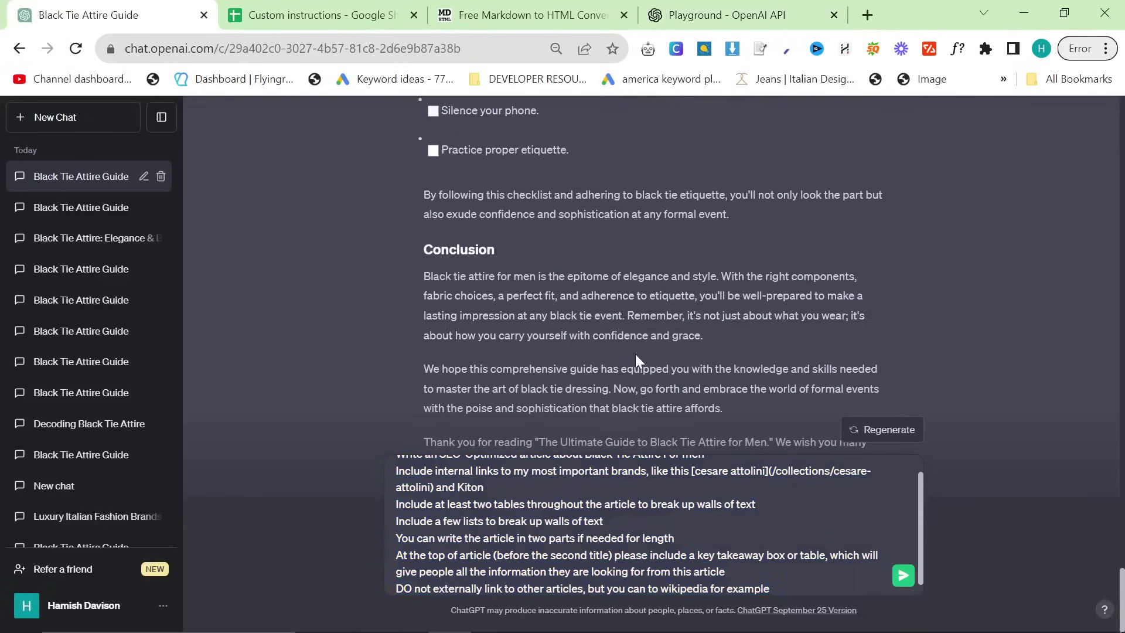
# Review Bing's generated article from its title and key takeaways through the conclusion.
pyautogui.hotkey('alt', 'Tab')
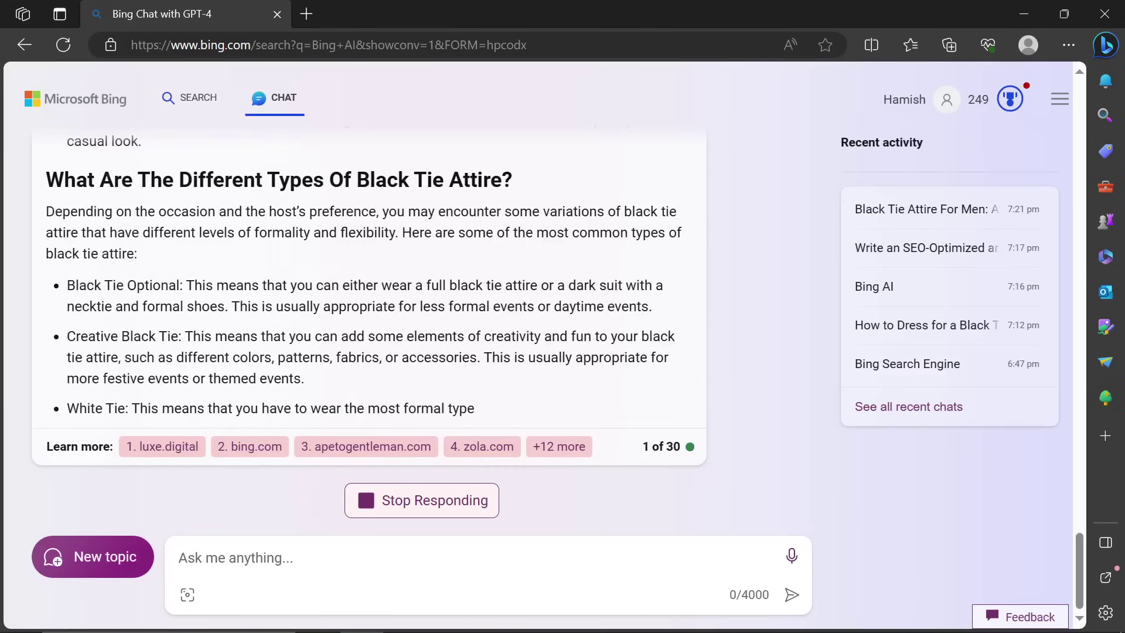
pyautogui.scroll(15, 143, 283)
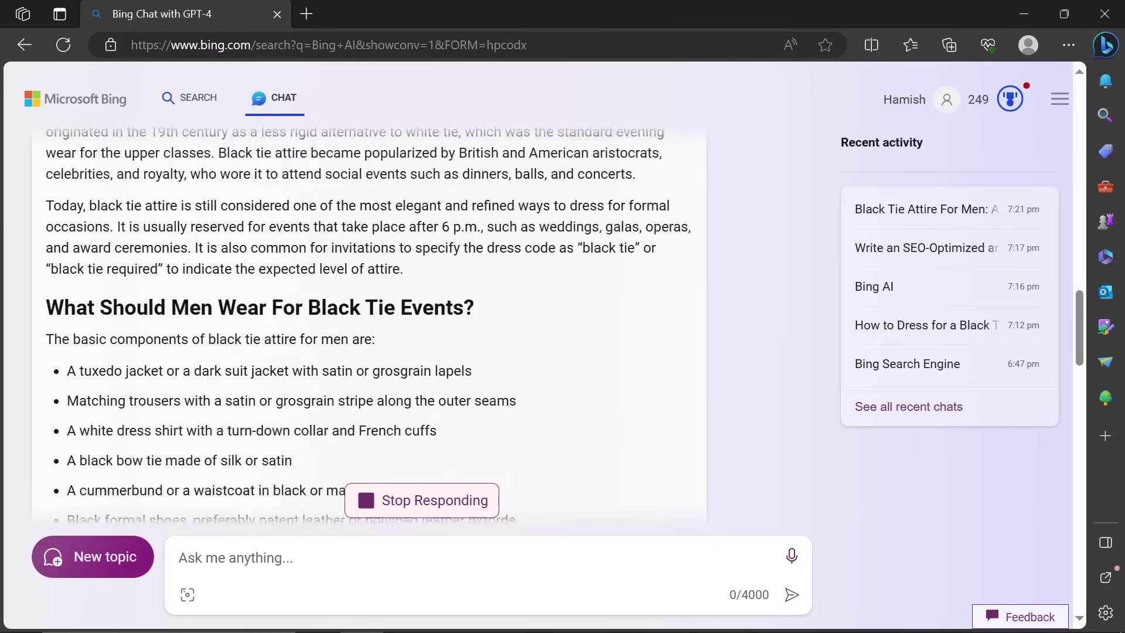
pyautogui.scroll(12, 369, 322)
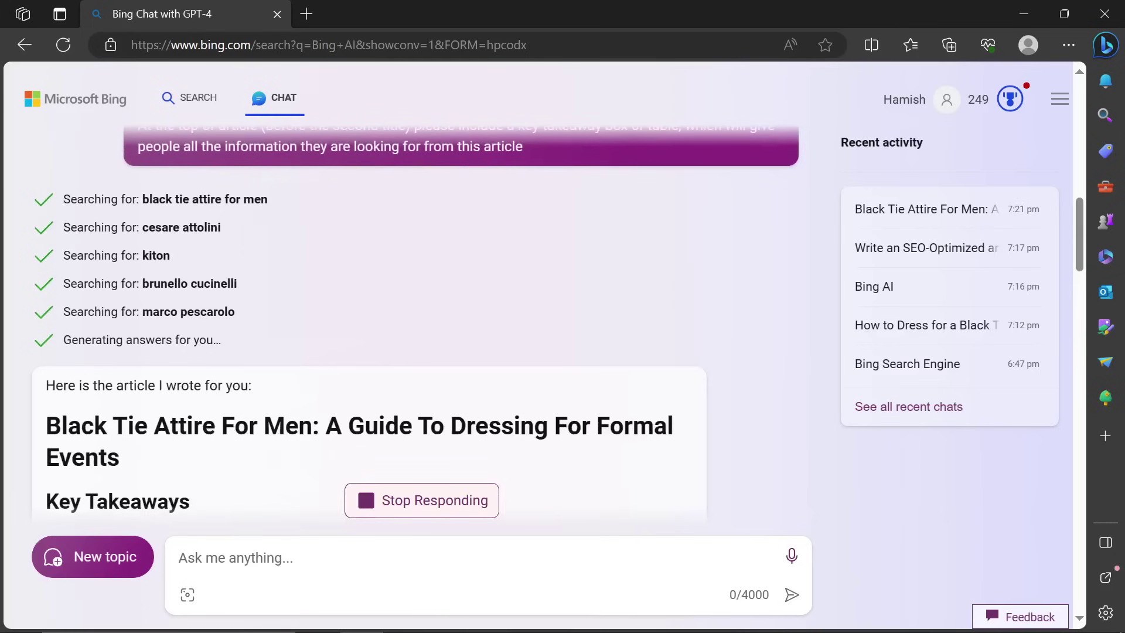
pyautogui.moveTo(62, 194); pyautogui.dragTo(234, 350)
pyautogui.click(246, 320)
pyautogui.scroll(-20, 241, 322)
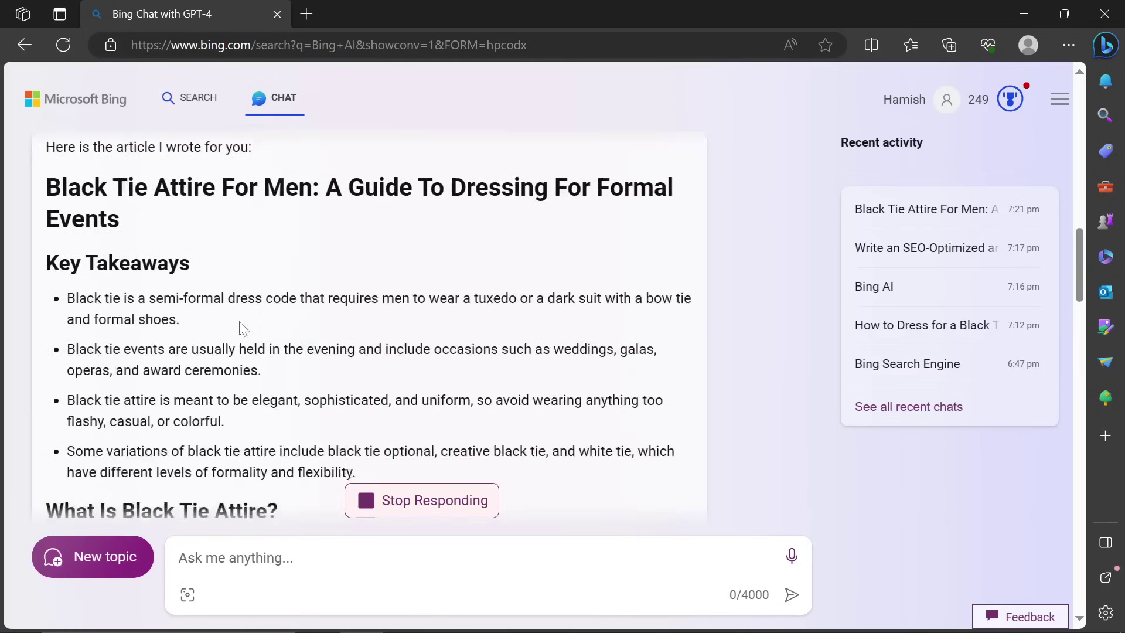
pyautogui.scroll(-15, 231, 330)
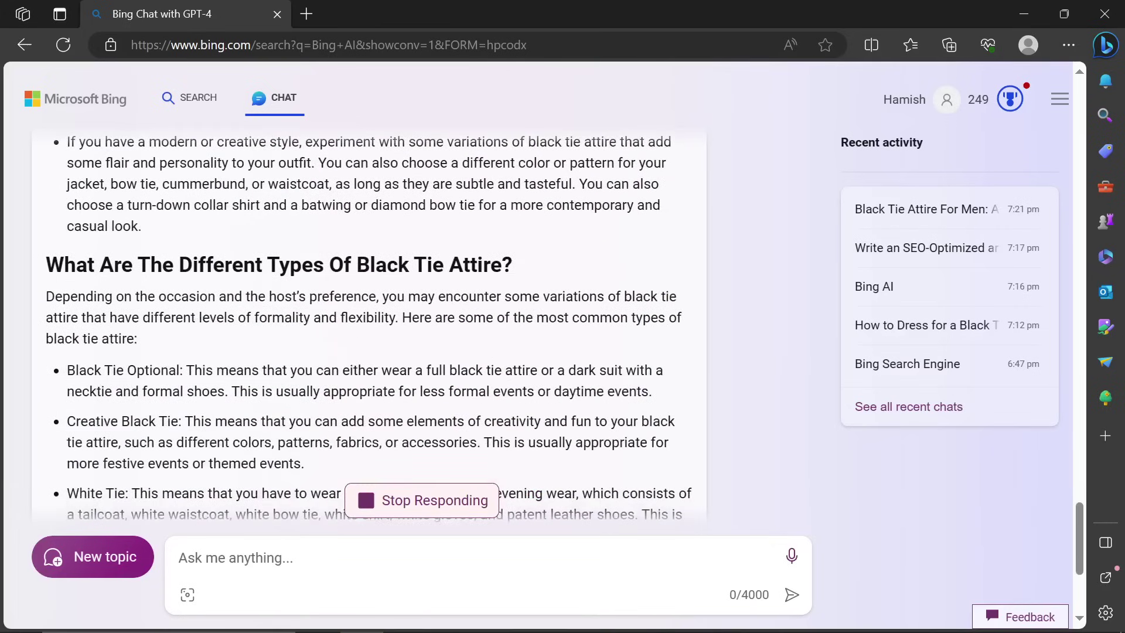
pyautogui.moveTo(153, 370); pyautogui.dragTo(175, 371)
pyautogui.scroll(-2, 176, 370)
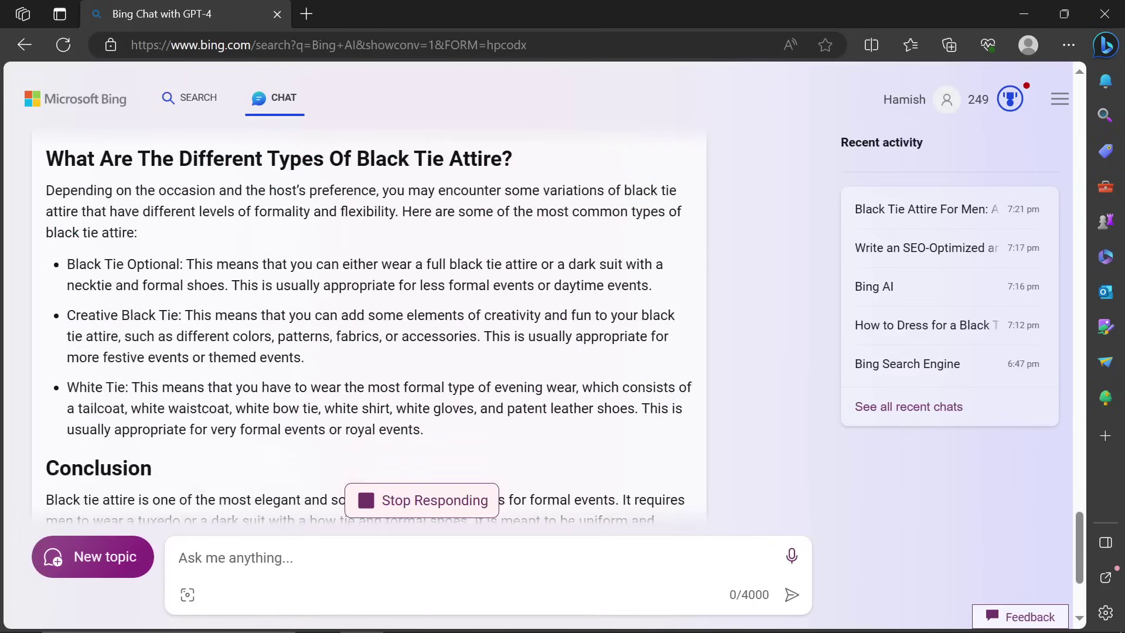
pyautogui.scroll(10, 369, 323)
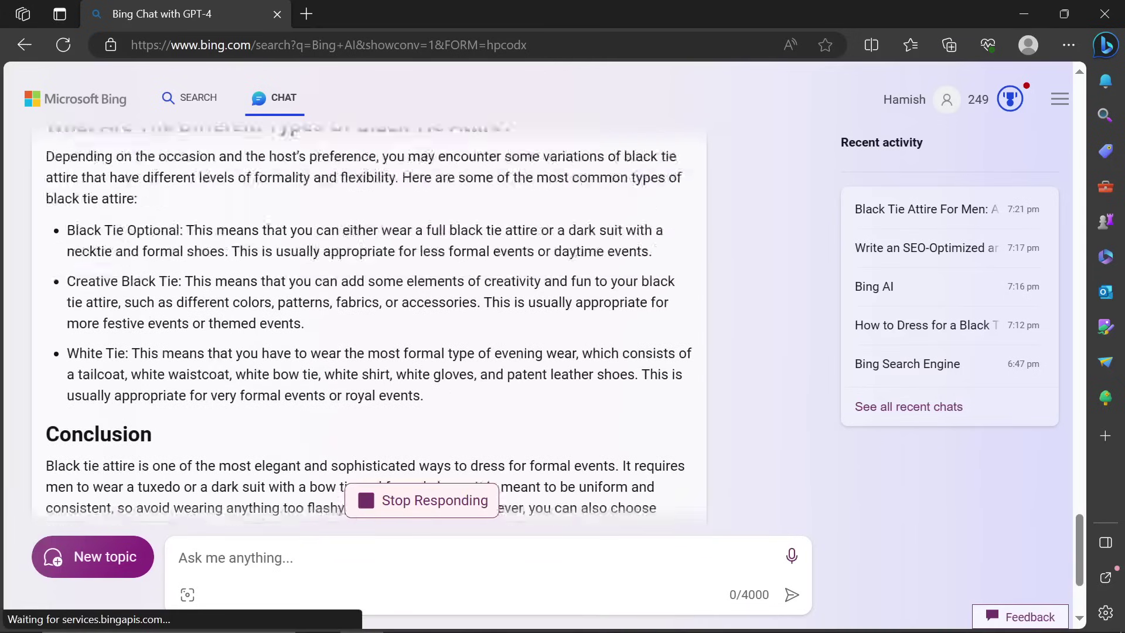
pyautogui.scroll(15, 592, 320)
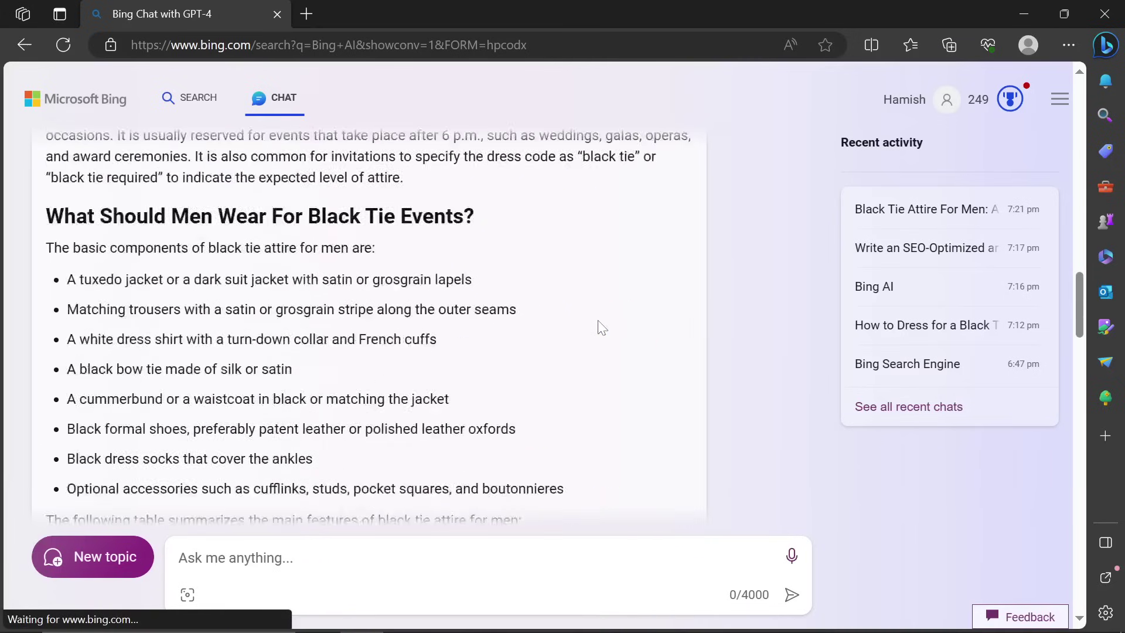
pyautogui.scroll(7, 592, 319)
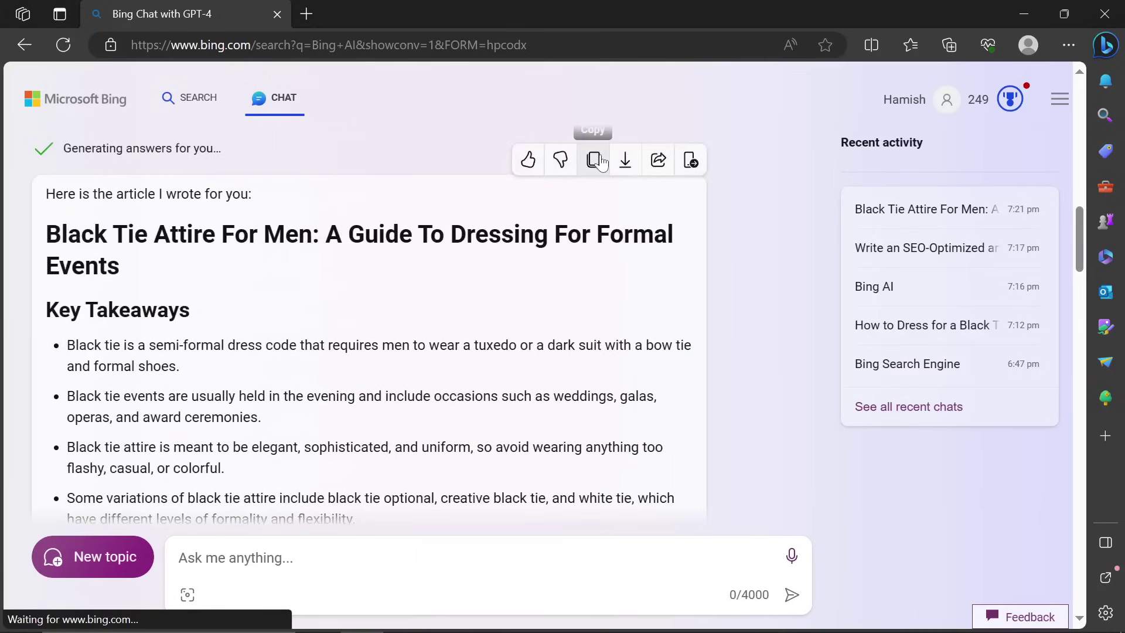
# Replace the markdown on markdowntohtml.com with Bing's copied article.
pyautogui.hotkey('alt', 'Tab')
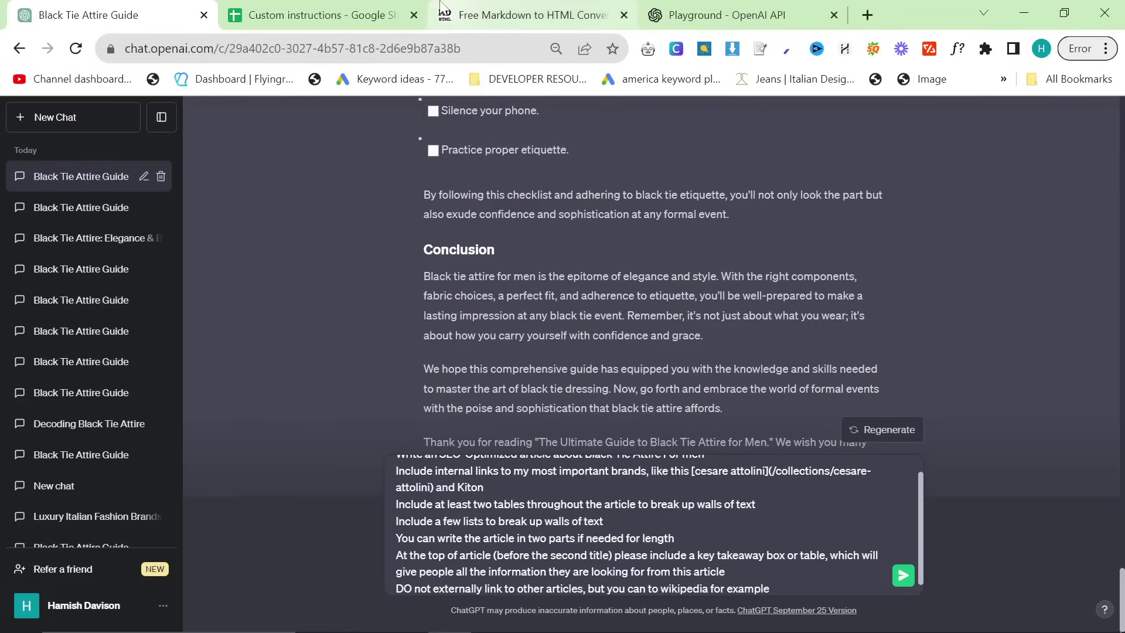
pyautogui.click(518, 12)
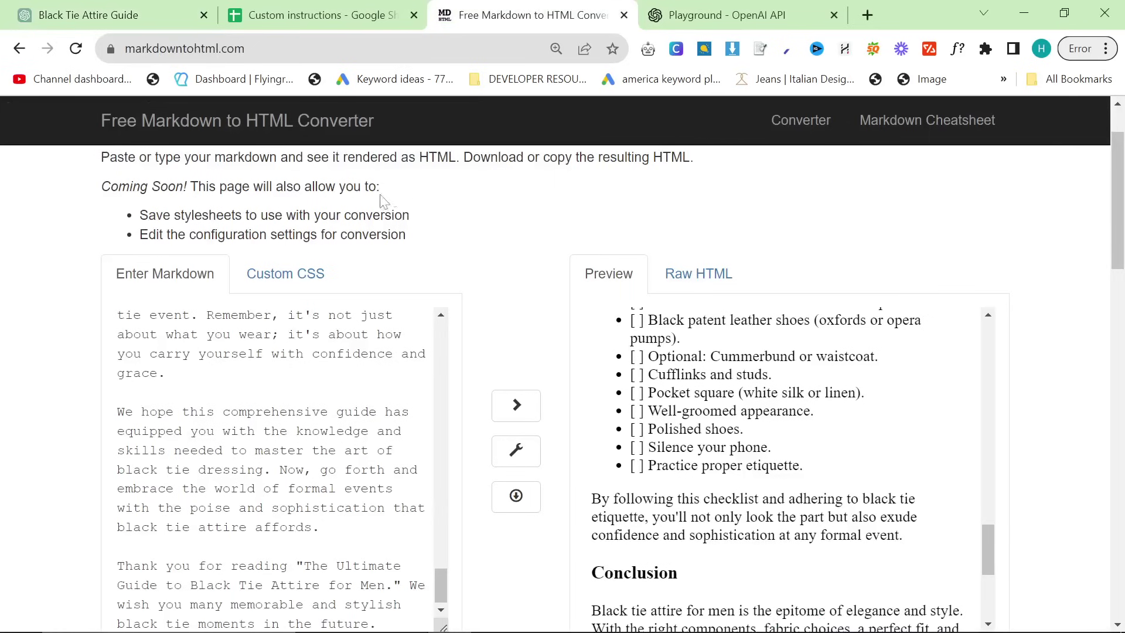
pyautogui.click(275, 410)
pyautogui.hotkey('ctrl', 'a')
pyautogui.hotkey('ctrl', 'v')
pyautogui.scroll(-10, 734, 383)
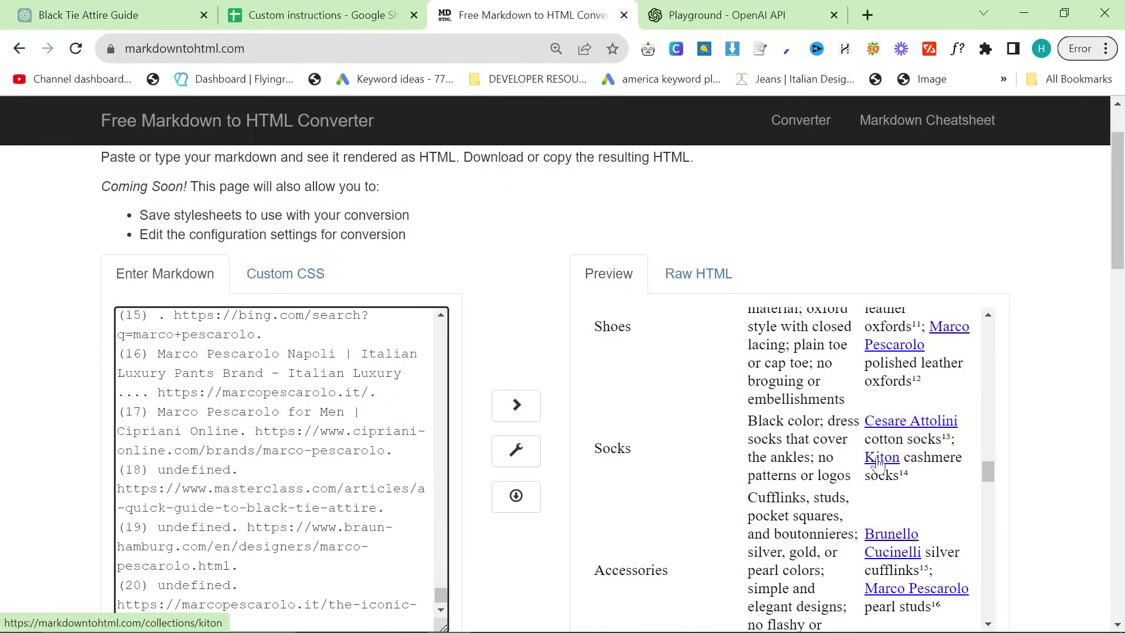
# Scroll through the markdown and HTML preview to check the converted Bing article's links, sources and tables.
pyautogui.scroll(-12, 878, 463)
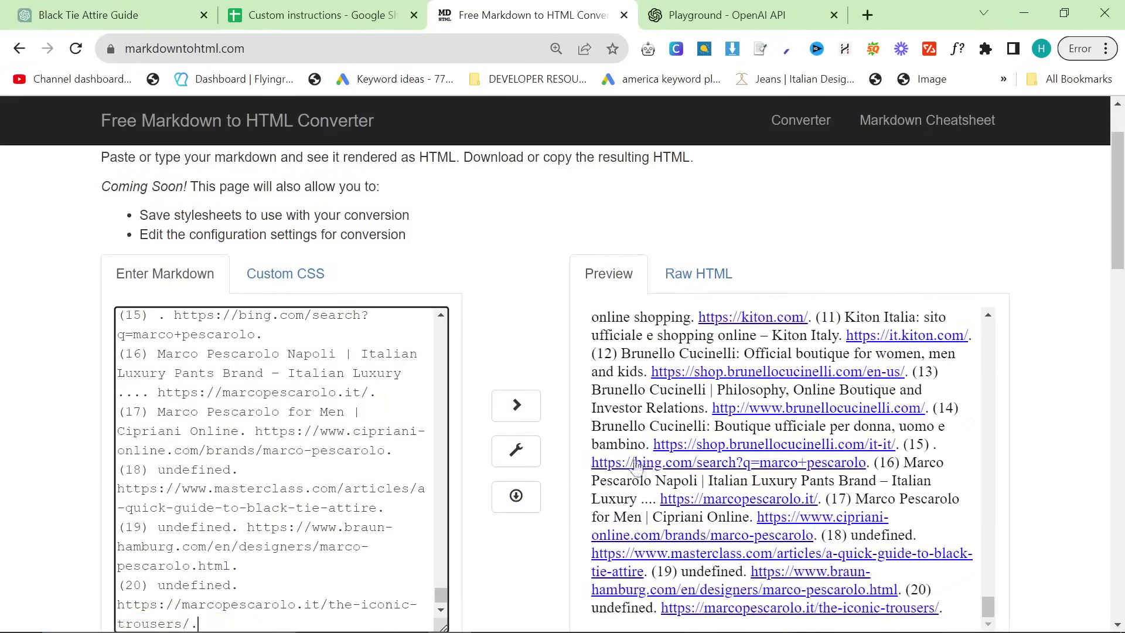
pyautogui.scroll(-5, 637, 468)
pyautogui.scroll(5, 638, 467)
pyautogui.scroll(3, 281, 468)
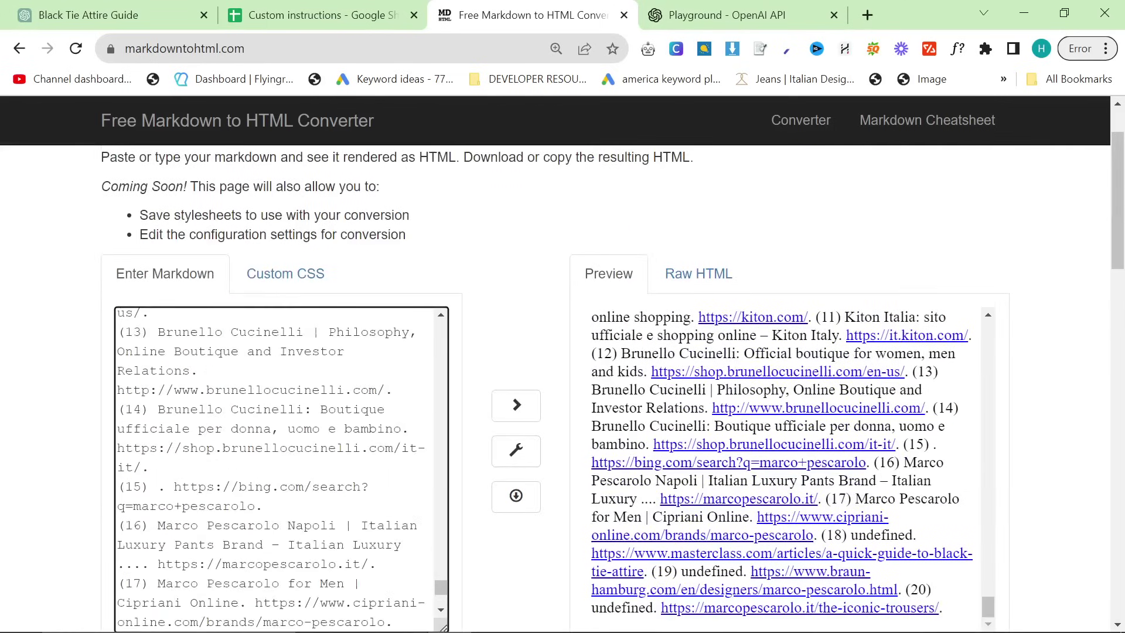
pyautogui.scroll(12, 281, 469)
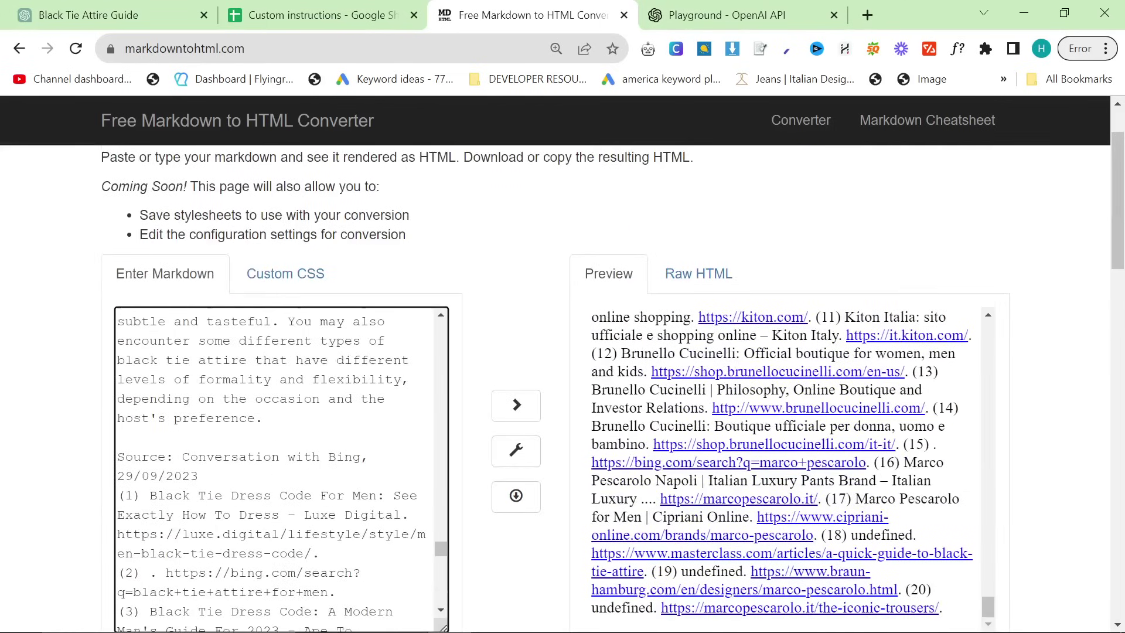
pyautogui.moveTo(118, 437); pyautogui.dragTo(302, 622)
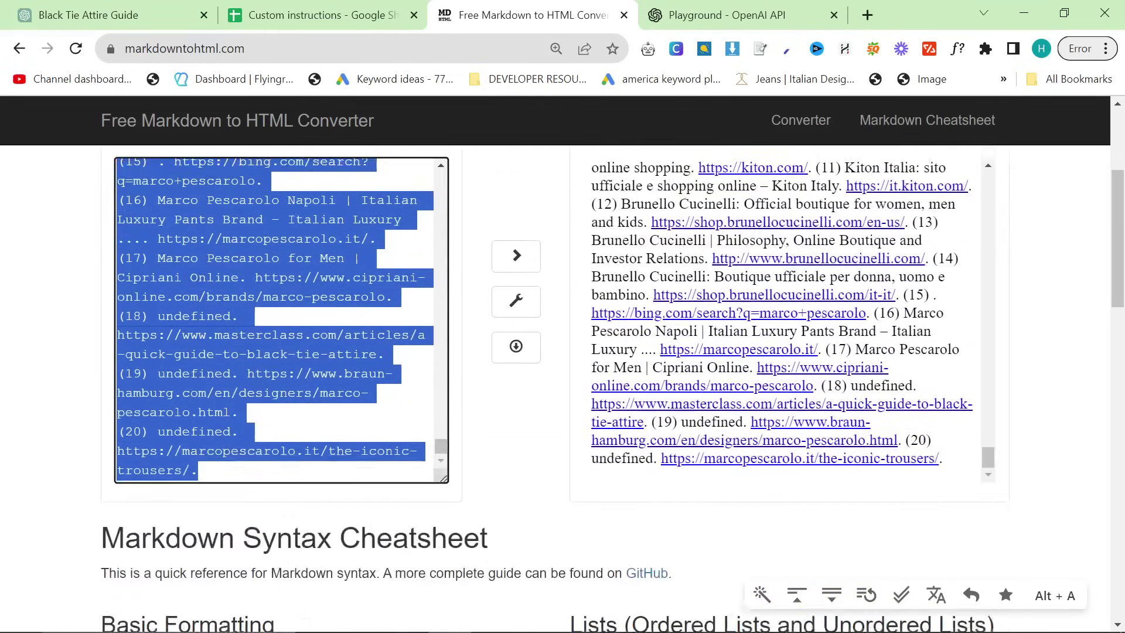
pyautogui.scroll(-6, 563, 387)
pyautogui.scroll(7, 466, 375)
pyautogui.scroll(-2, 624, 447)
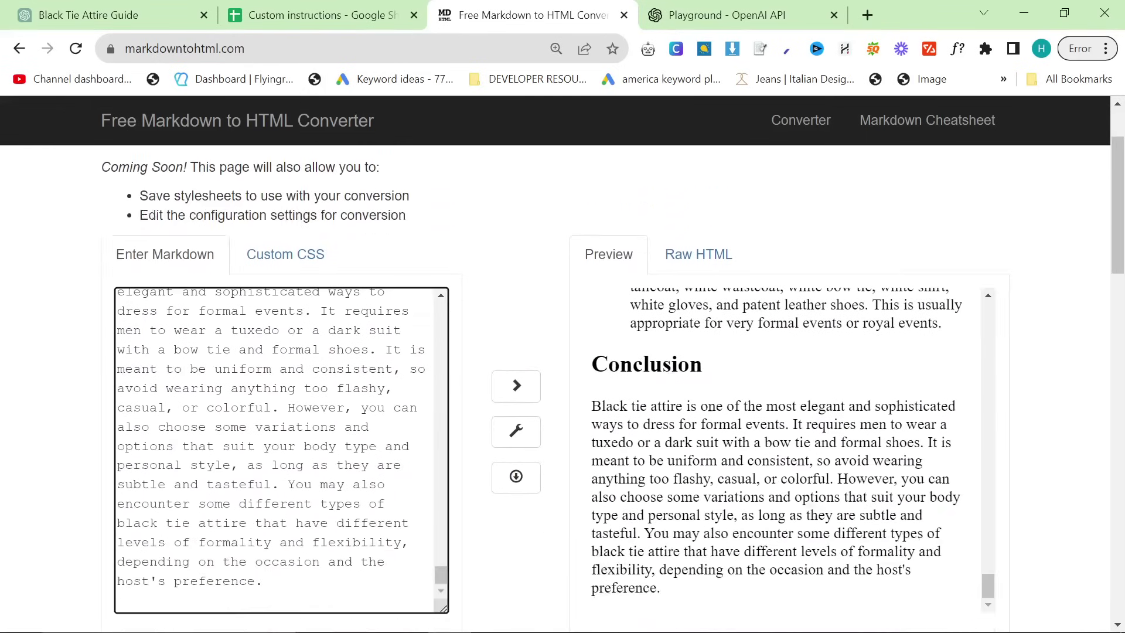
pyautogui.scroll(4, 624, 447)
pyautogui.scroll(15, 674, 450)
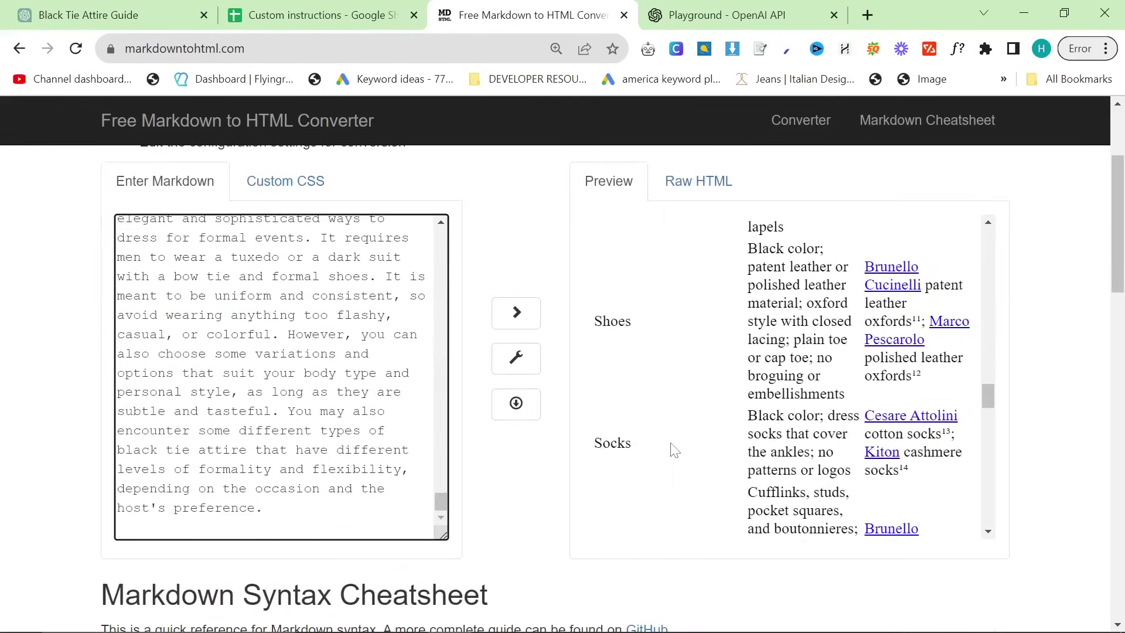
# Open a new blank Google Doc in a new tab.
pyautogui.scroll(10, 674, 450)
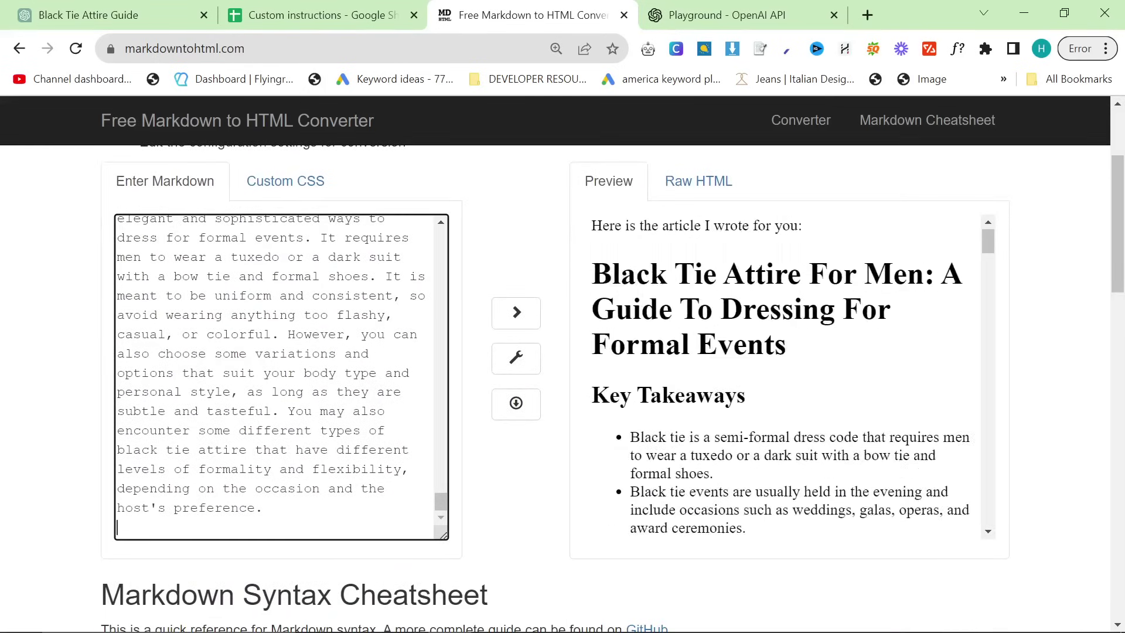
pyautogui.scroll(-4, 674, 450)
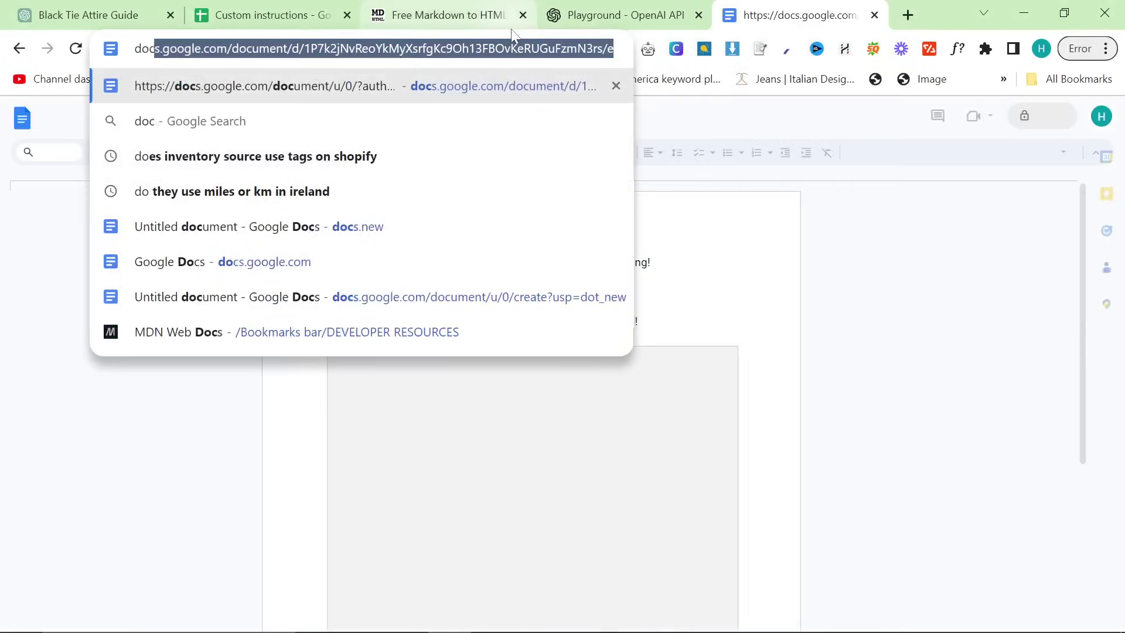
pyautogui.press('Return')
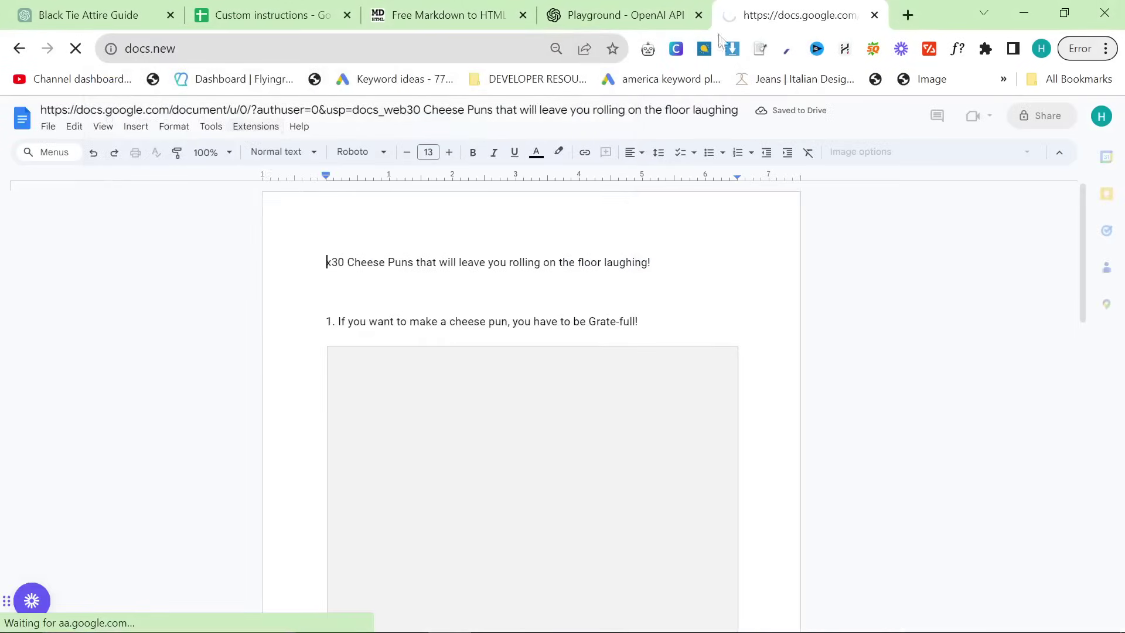
# Scroll through the Playground's generated article about Kiton and Cesare Attolini.
pyautogui.moveTo(759, 13); pyautogui.dragTo(607, 11)
pyautogui.click(806, 18)
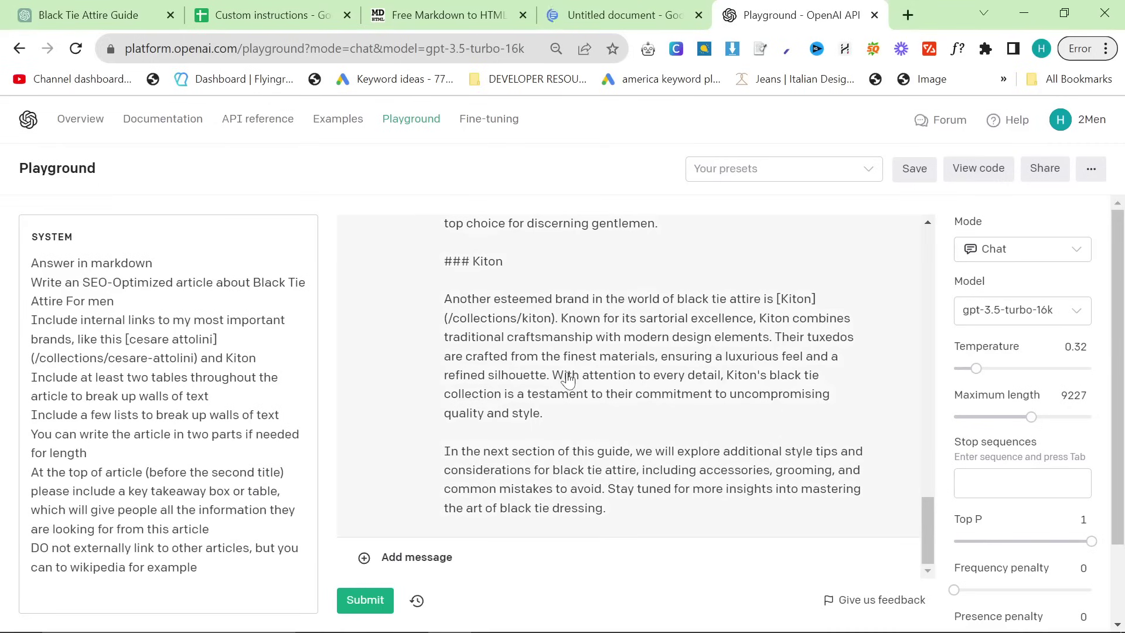
pyautogui.scroll(10, 566, 379)
pyautogui.scroll(10, 567, 380)
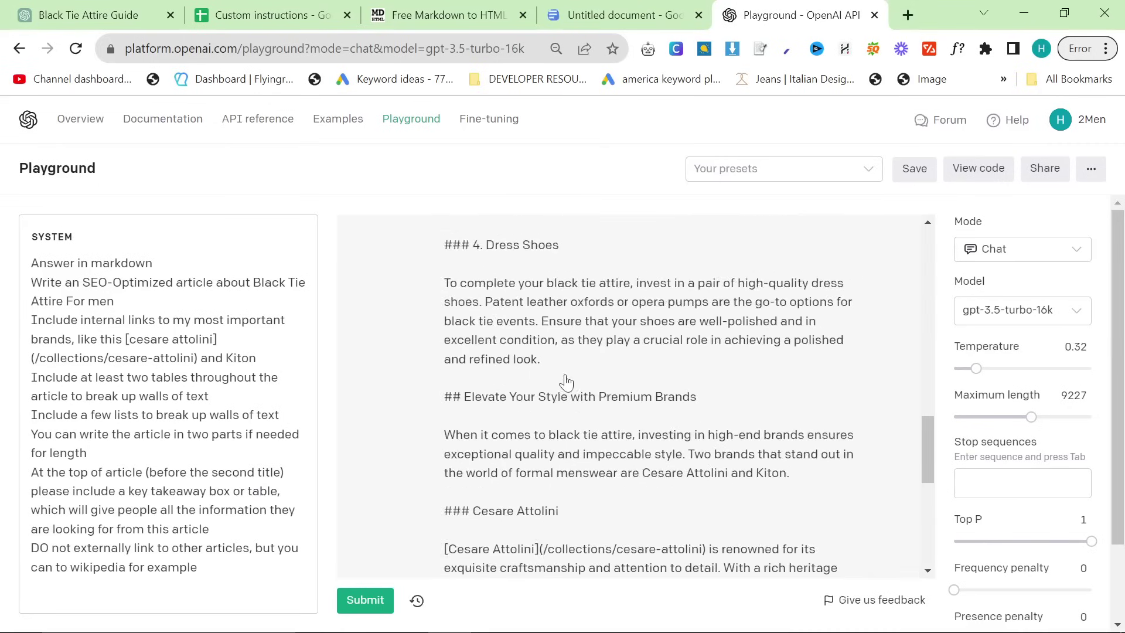
pyautogui.scroll(-5, 567, 382)
# Paste the copied article into the new document and scroll through its brand table.
pyautogui.click(616, 14)
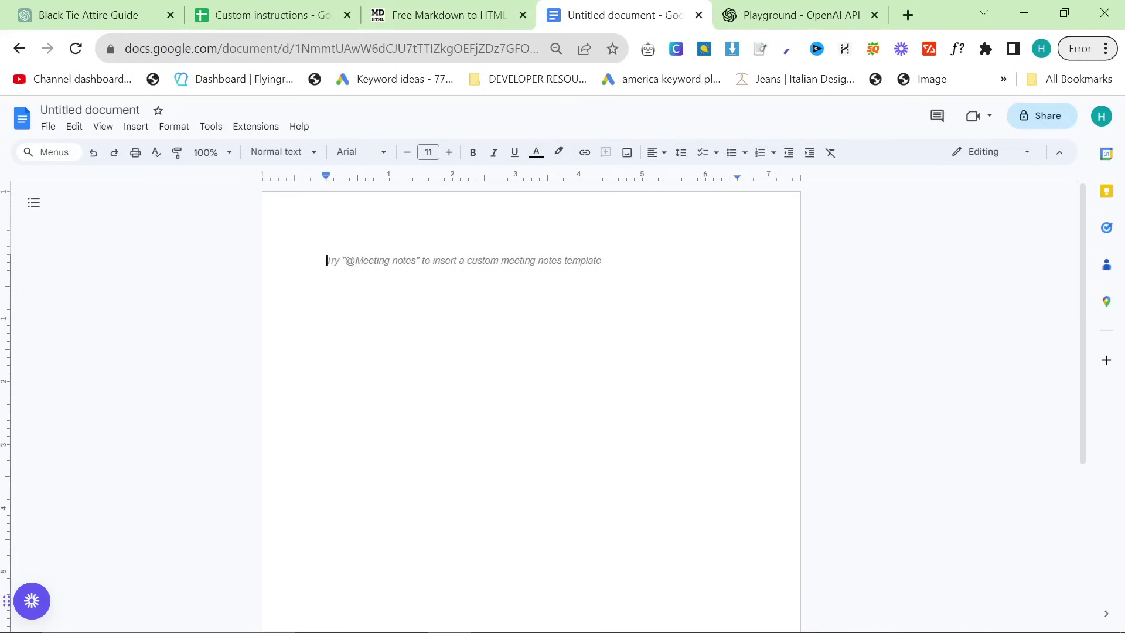
pyautogui.hotkey('ctrl', 'v')
pyautogui.scroll(15, 531, 401)
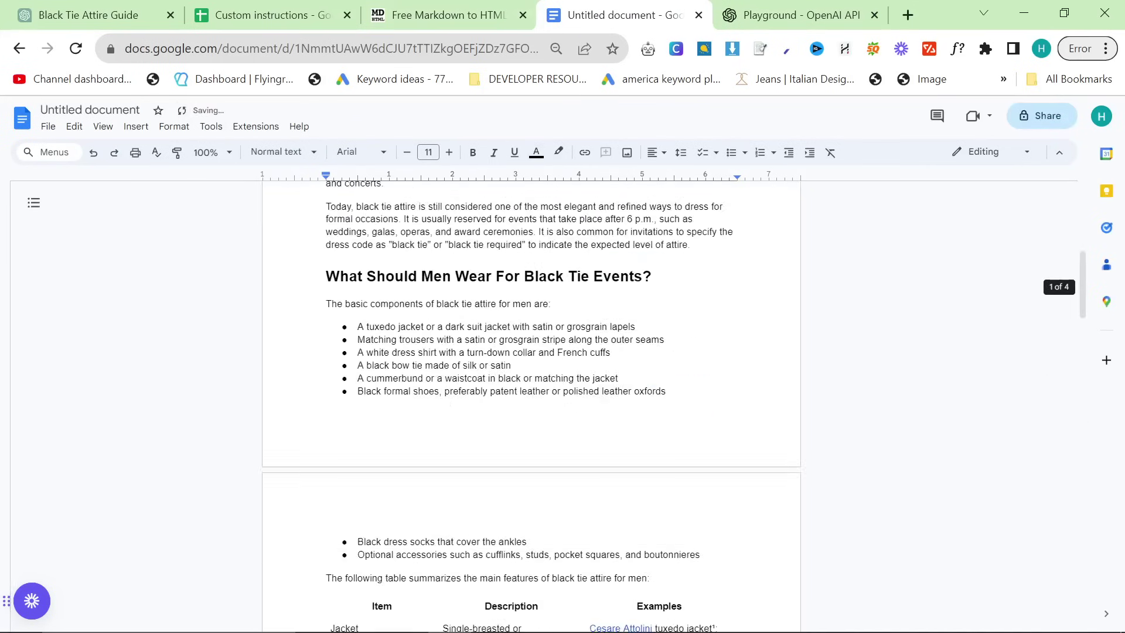
pyautogui.scroll(-8, 531, 400)
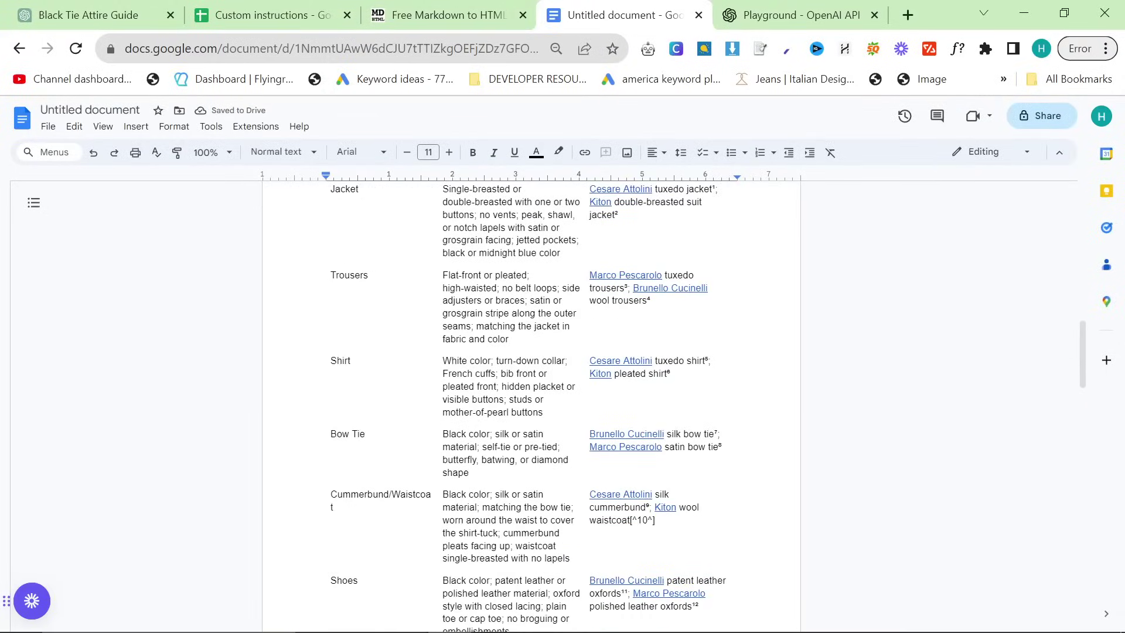
pyautogui.scroll(-3, 531, 401)
# Check the document's word count.
pyautogui.click(211, 127)
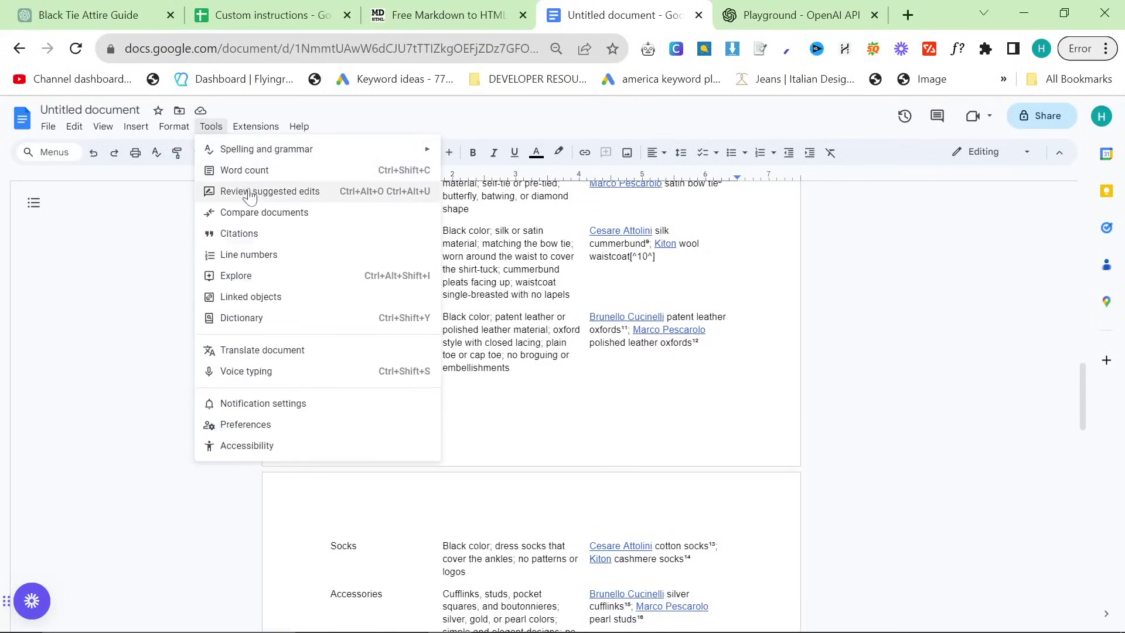
pyautogui.click(256, 168)
pyautogui.click(624, 474)
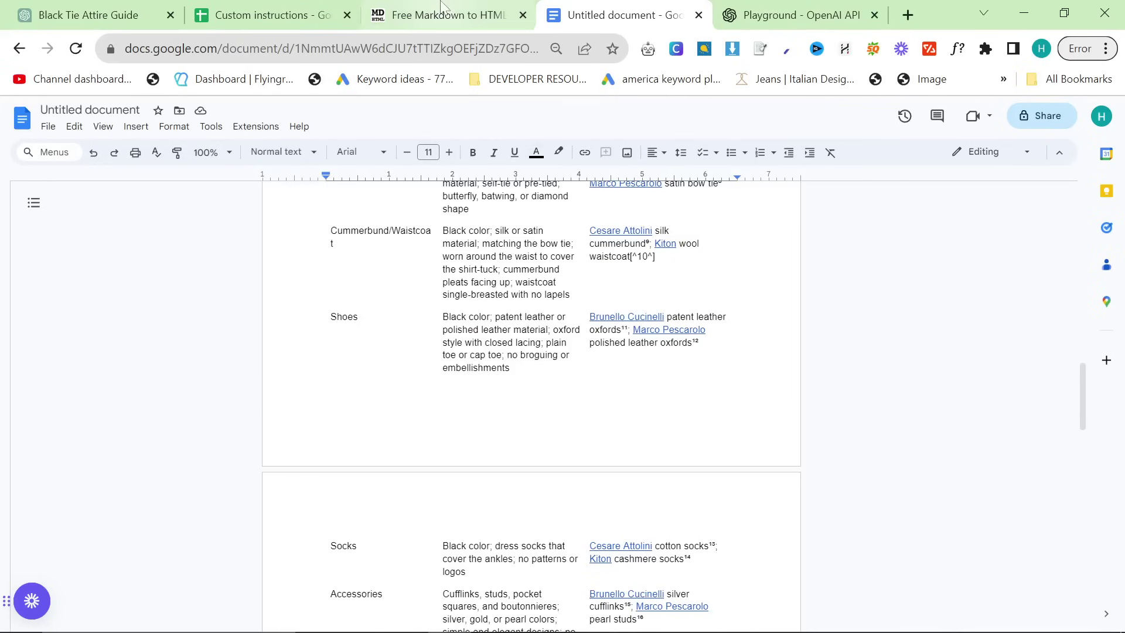
# Copy the markdown article and ask a new ChatGPT chat to remove the footnotes from it.
pyautogui.click(439, 15)
pyautogui.hotkey('ctrl', 'a')
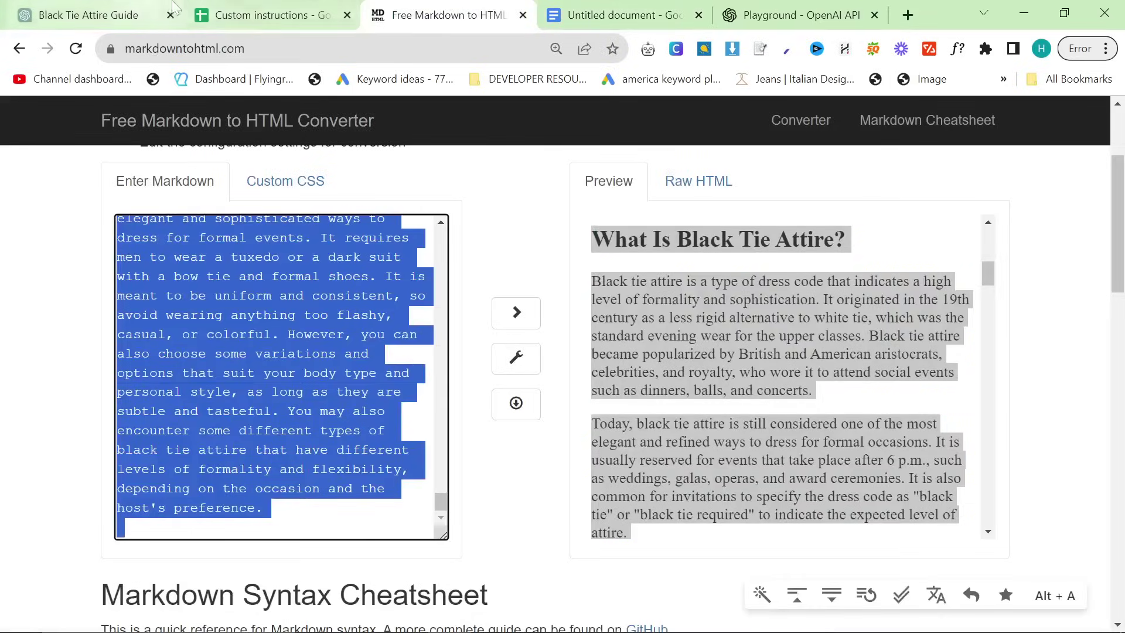
pyautogui.click(88, 15)
pyautogui.click(106, 116)
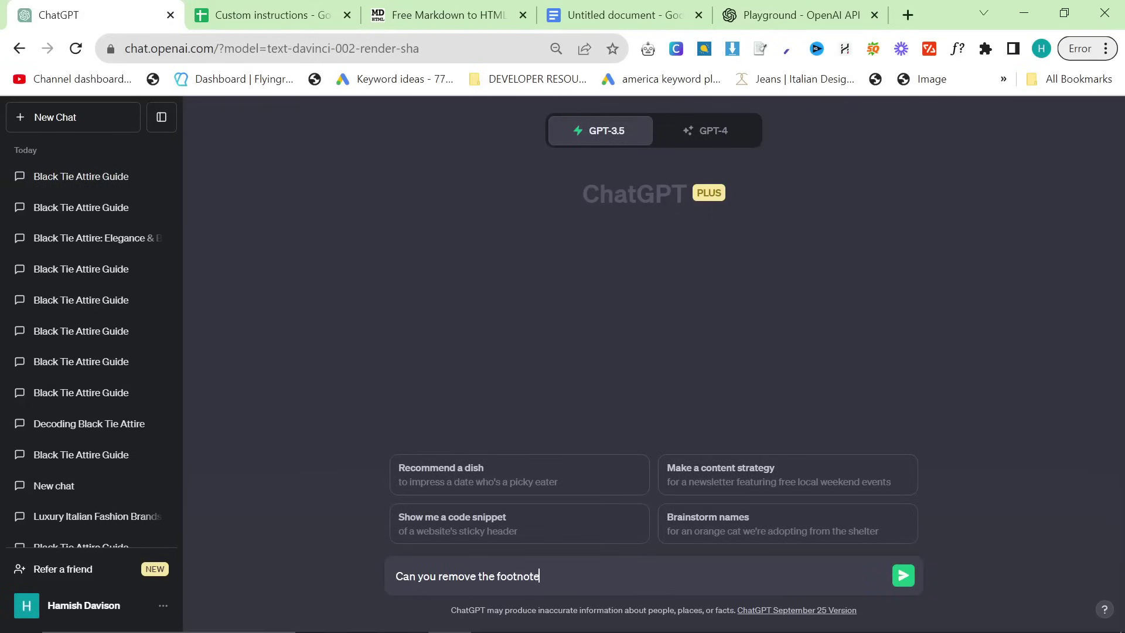
pyautogui.hotkey('shift', 'Return')
pyautogui.hotkey('shift', 'Return')
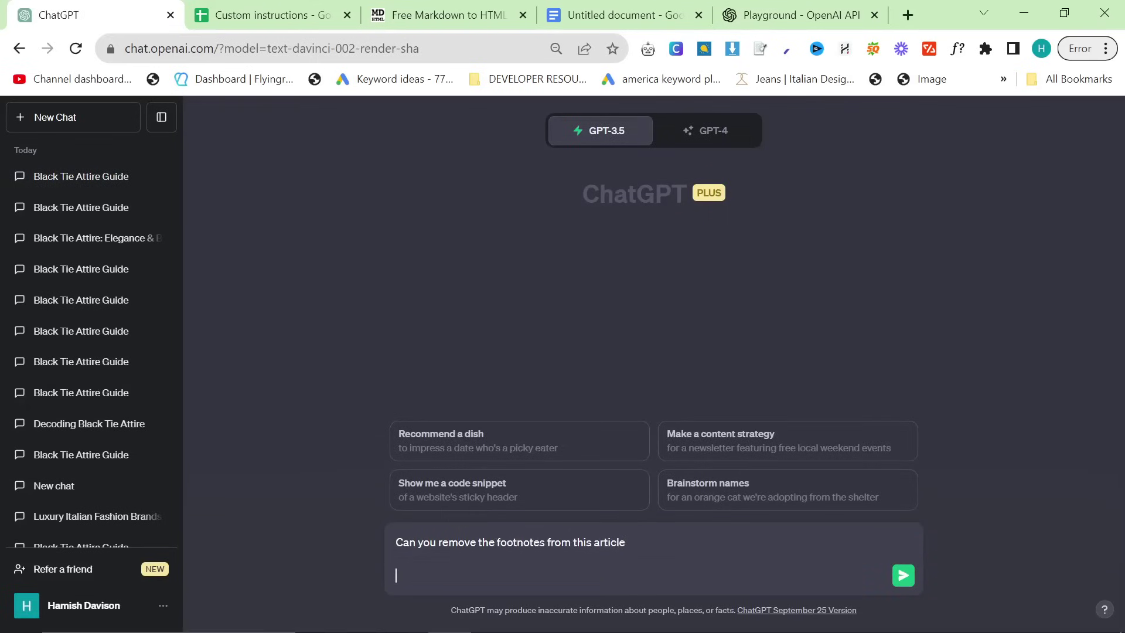
pyautogui.hotkey('ctrl', 'v')
pyautogui.press('Return')
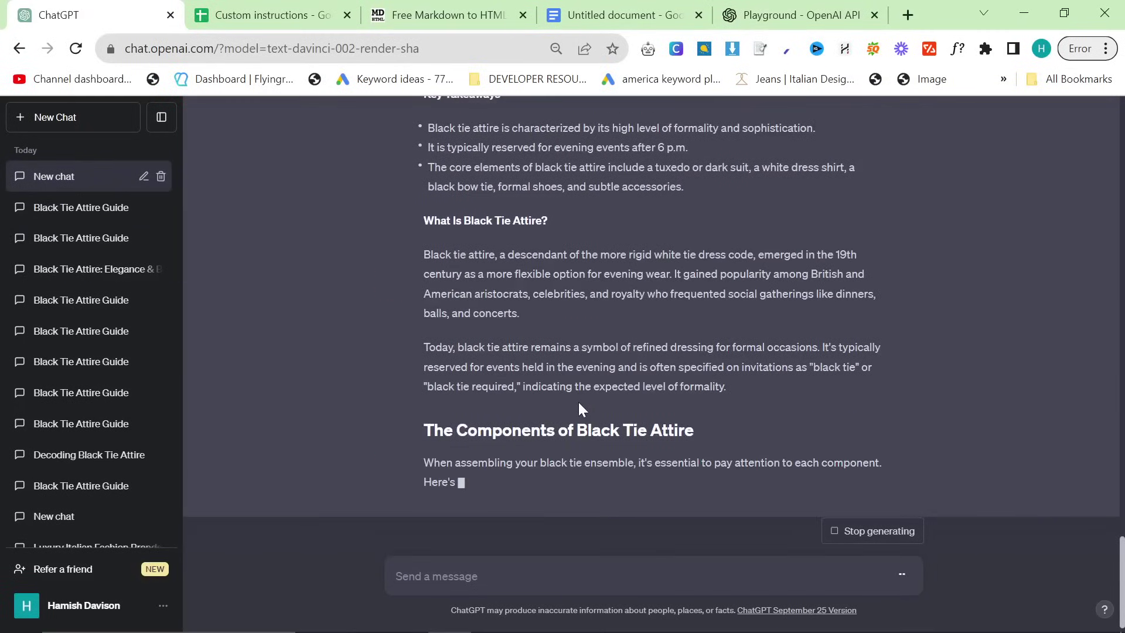
# Scroll through ChatGPT's rewritten article as it generates.
pyautogui.scroll(10, 572, 405)
pyautogui.scroll(15, 575, 412)
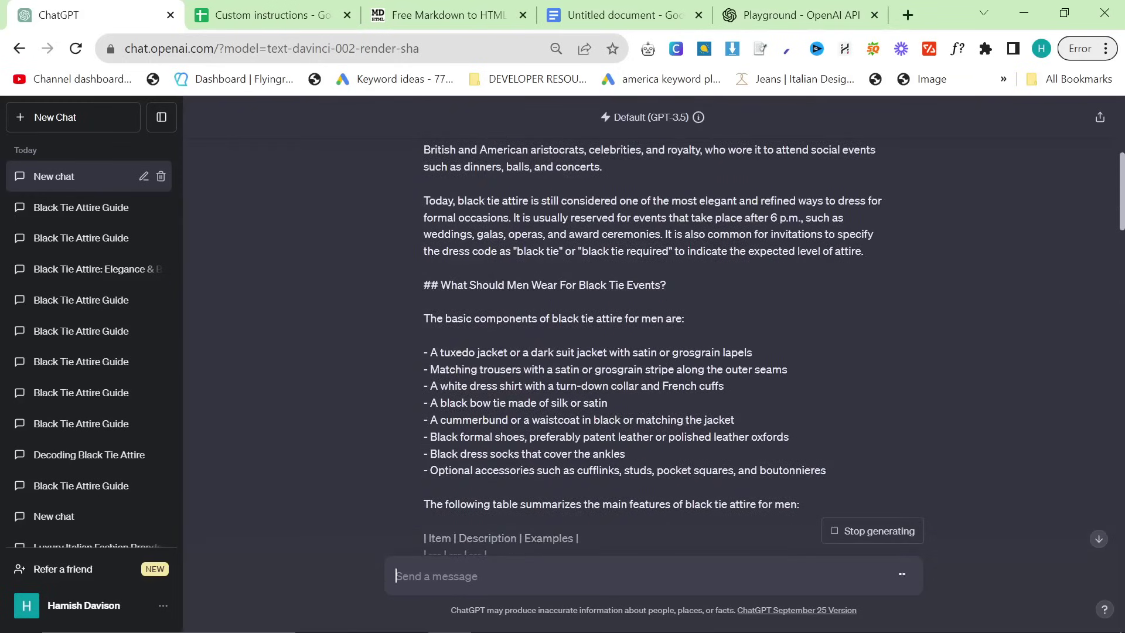
pyautogui.scroll(-20, 560, 407)
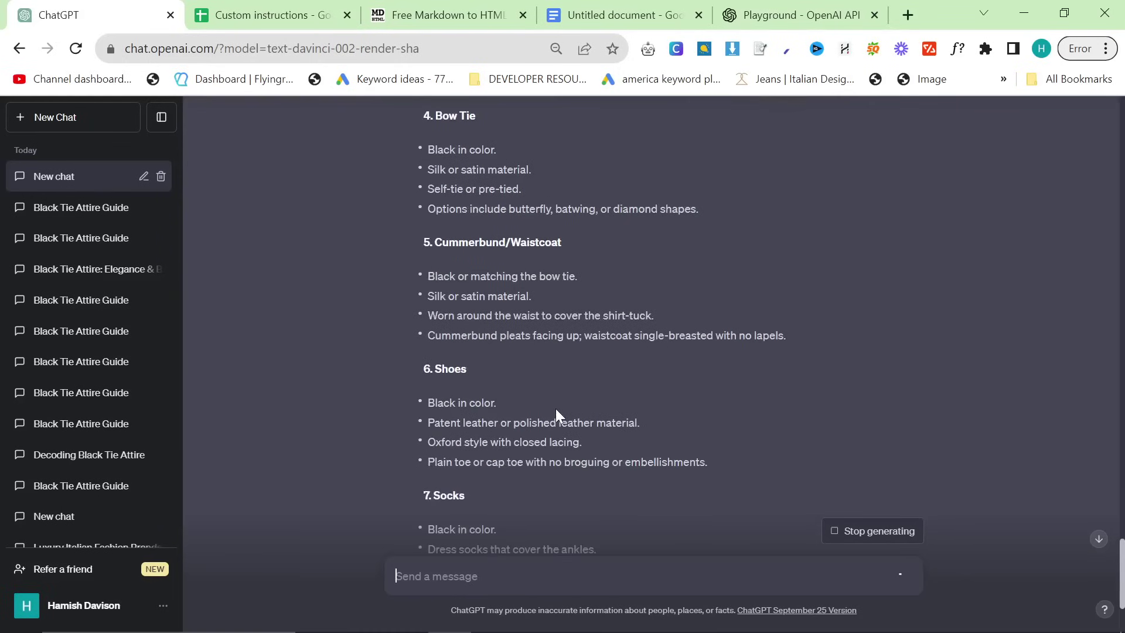
pyautogui.scroll(15, 556, 409)
pyautogui.scroll(-5, 555, 409)
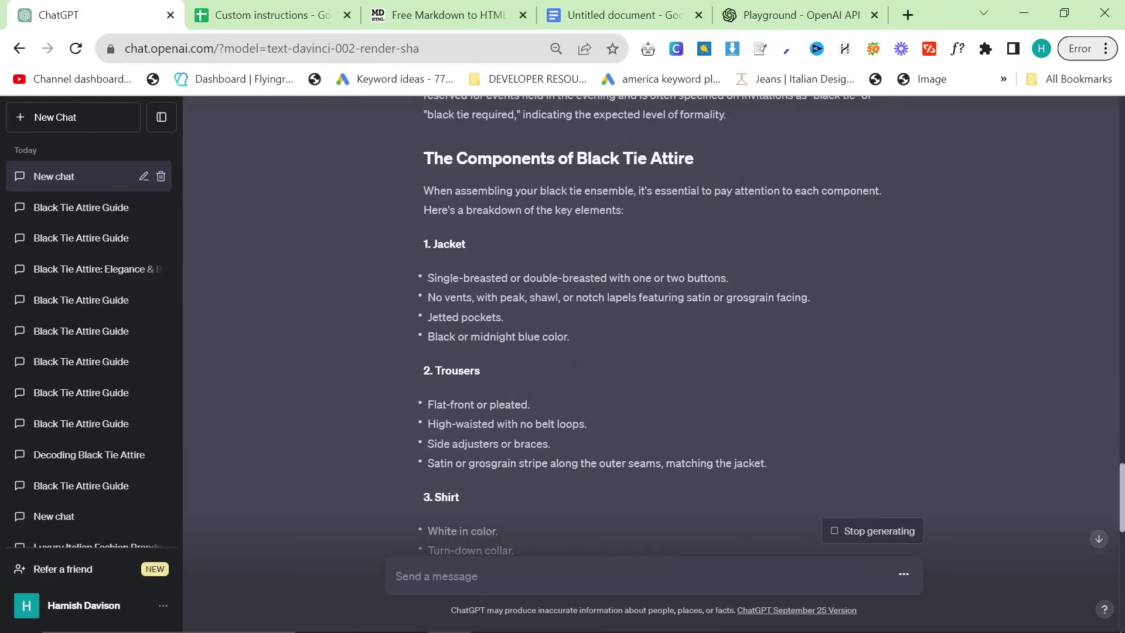
# Start a new chat and turn off custom instructions for new chats.
pyautogui.click(81, 119)
pyautogui.click(117, 605)
pyautogui.click(118, 495)
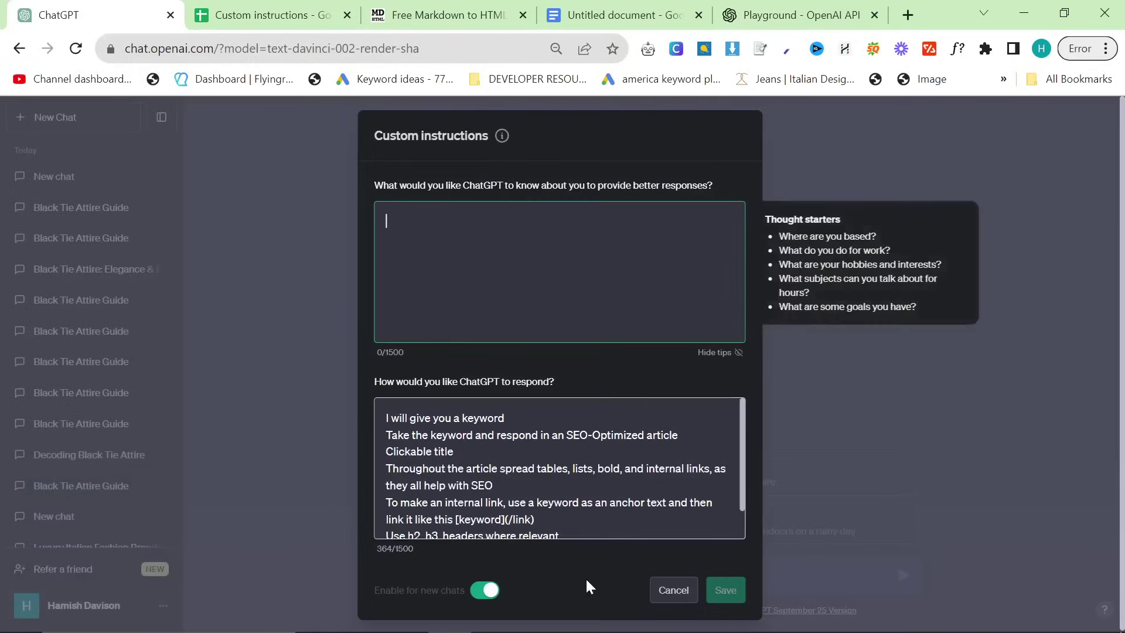
pyautogui.click(486, 590)
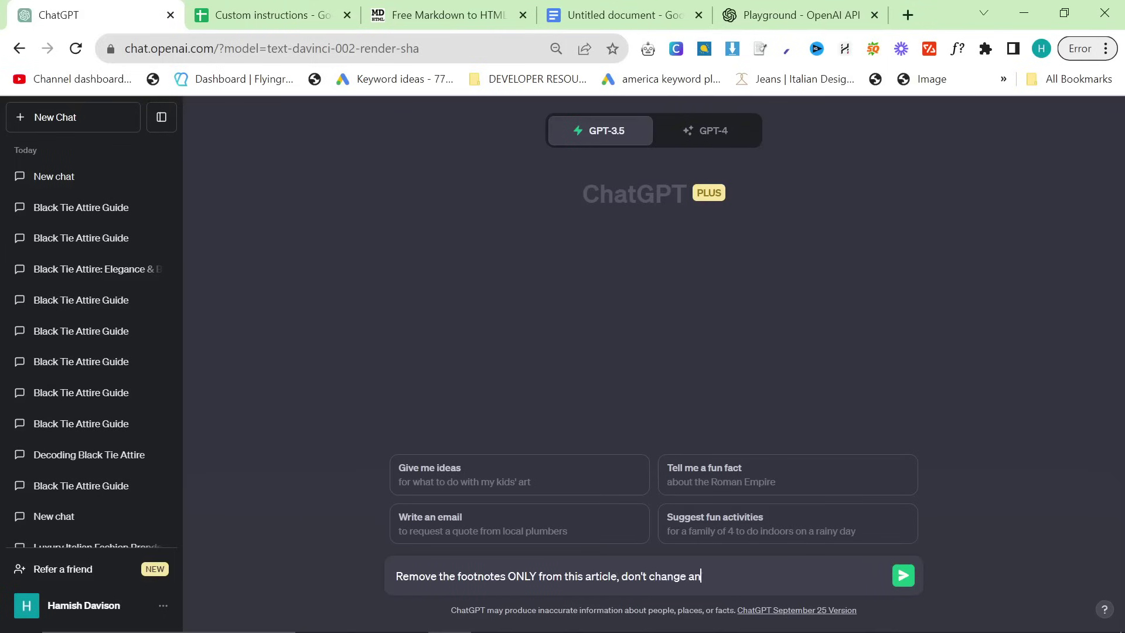
# Ask ChatGPT: "Remove the footnotes ONLY from this article, don't change anything else" followed by the pasted article.
pyautogui.write('lse')
pyautogui.hotkey('shift', 'Return')
pyautogui.hotkey('ctrl', 'v')
pyautogui.press('Return')
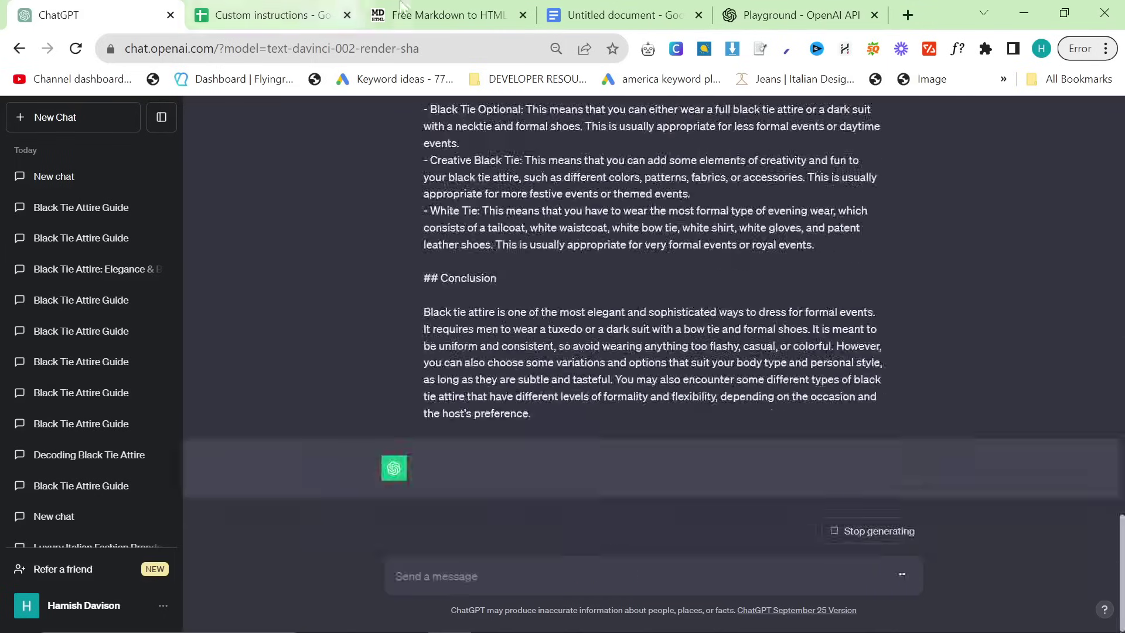
# Scroll through the markdown source in the converter's editor.
pyautogui.hotkey('ctrl', '3')
pyautogui.scroll(10, 282, 375)
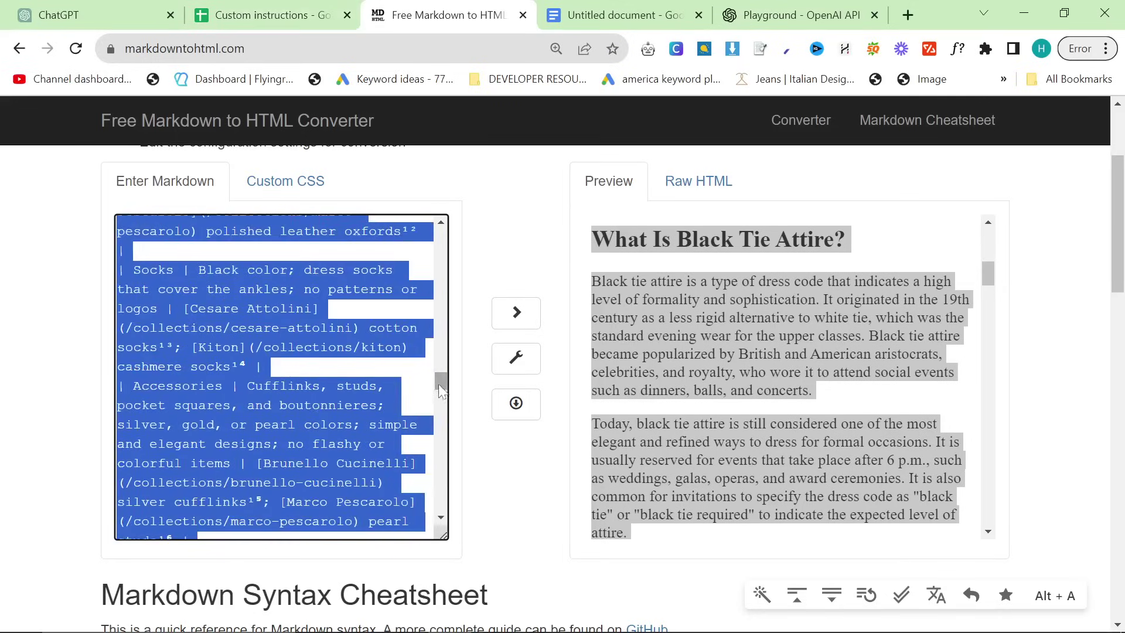
pyautogui.moveTo(439, 385); pyautogui.dragTo(439, 233)
pyautogui.click(117, 304)
pyautogui.scroll(-4, 281, 375)
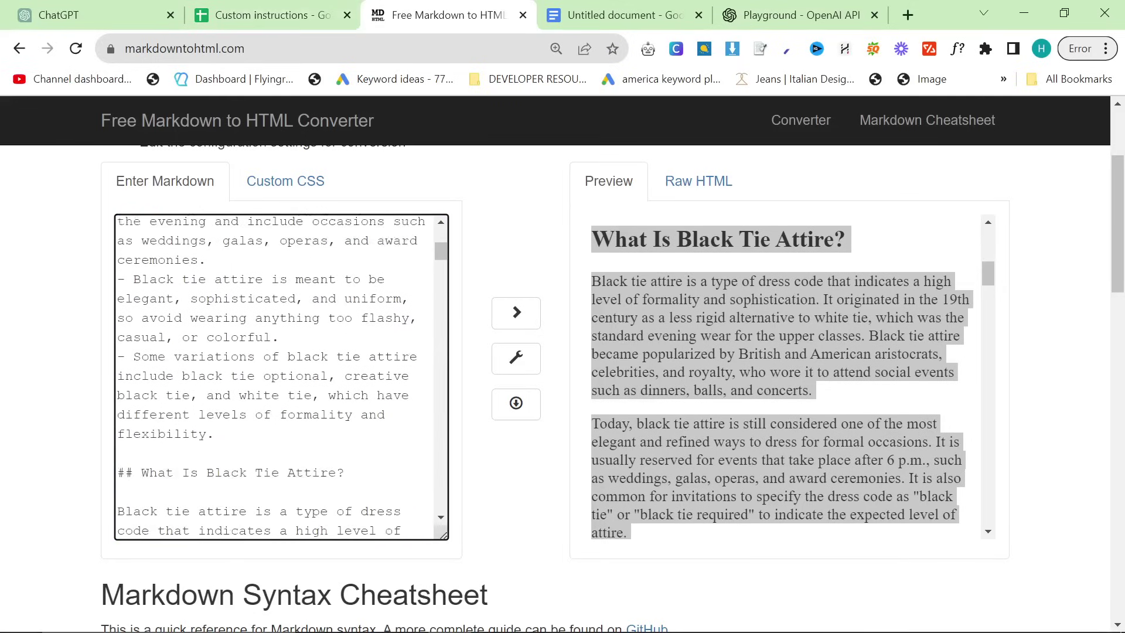
pyautogui.scroll(-1, 281, 375)
# Scroll through ChatGPT's footnote-free article from the key takeaways onward.
pyautogui.hotkey('ctrl', '1')
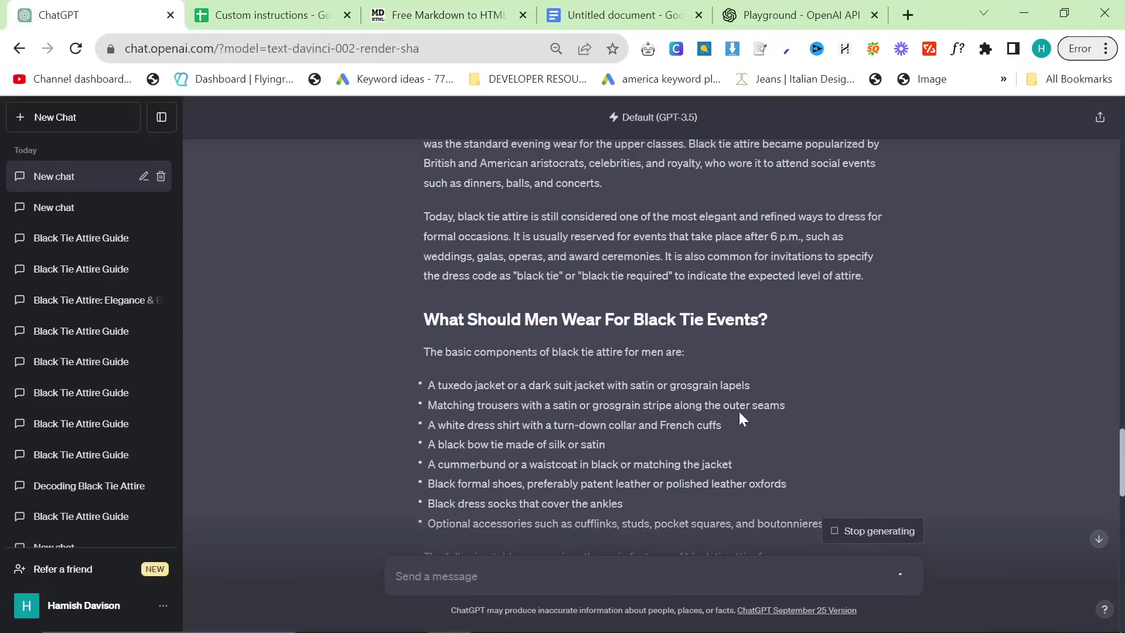
pyautogui.scroll(7, 652, 346)
pyautogui.scroll(-6, 651, 345)
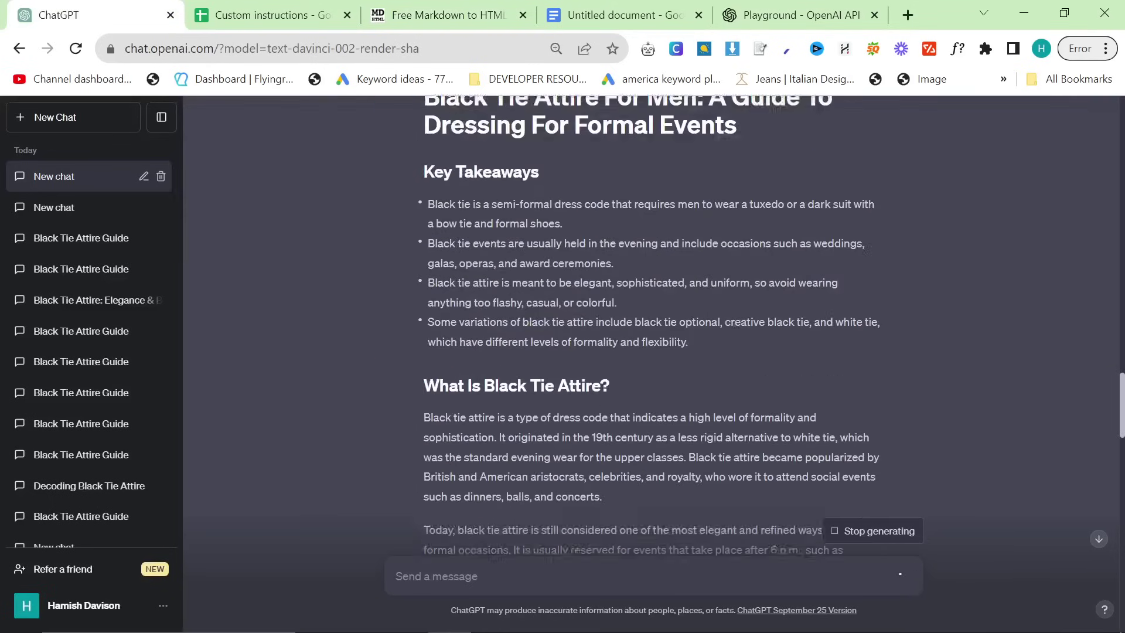
pyautogui.scroll(-15, 554, 419)
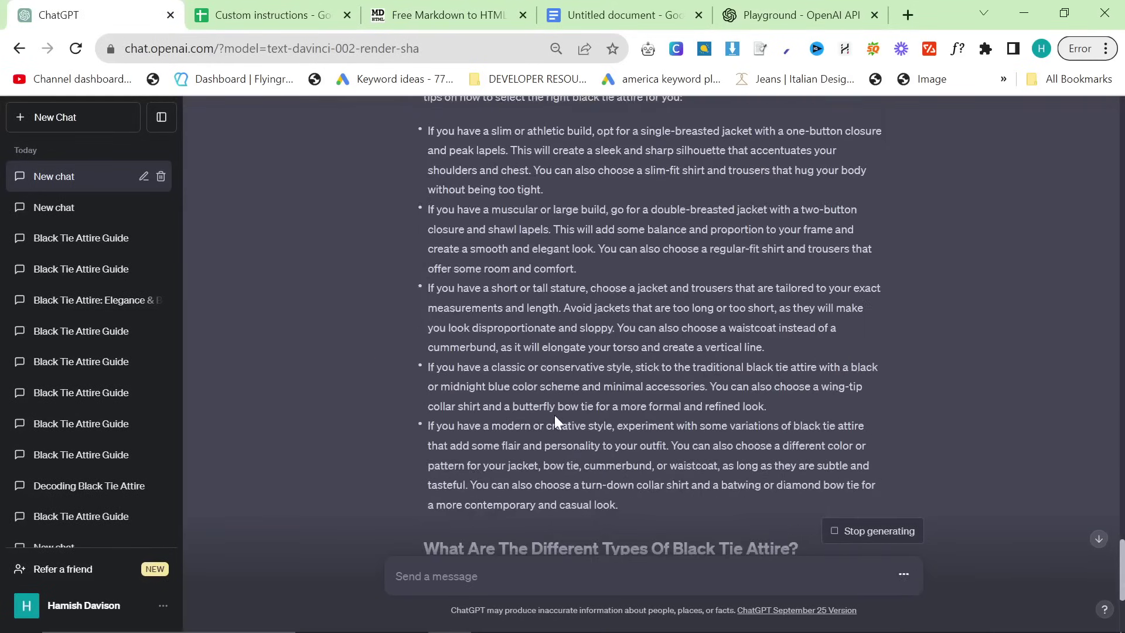
# Delete the footnote superscripts after the brand product names in the markdown table.
pyautogui.hotkey('ctrl', '2')
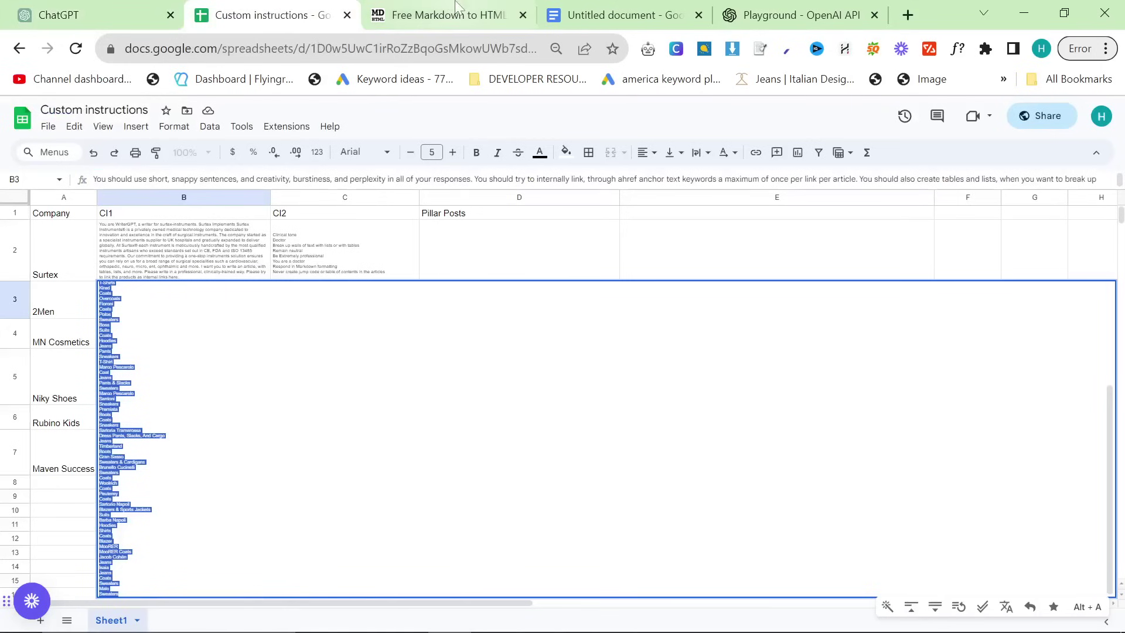
pyautogui.hotkey('ctrl', '3')
pyautogui.click(173, 382)
pyautogui.press('BackSpace')
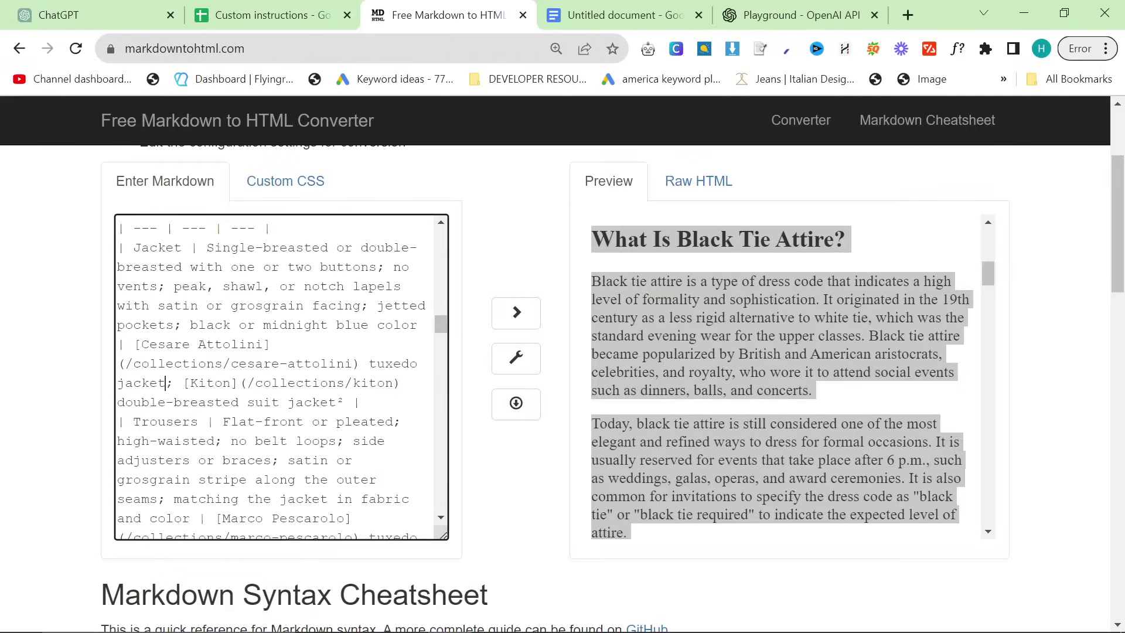
pyautogui.click(87, 366)
pyautogui.click(343, 402)
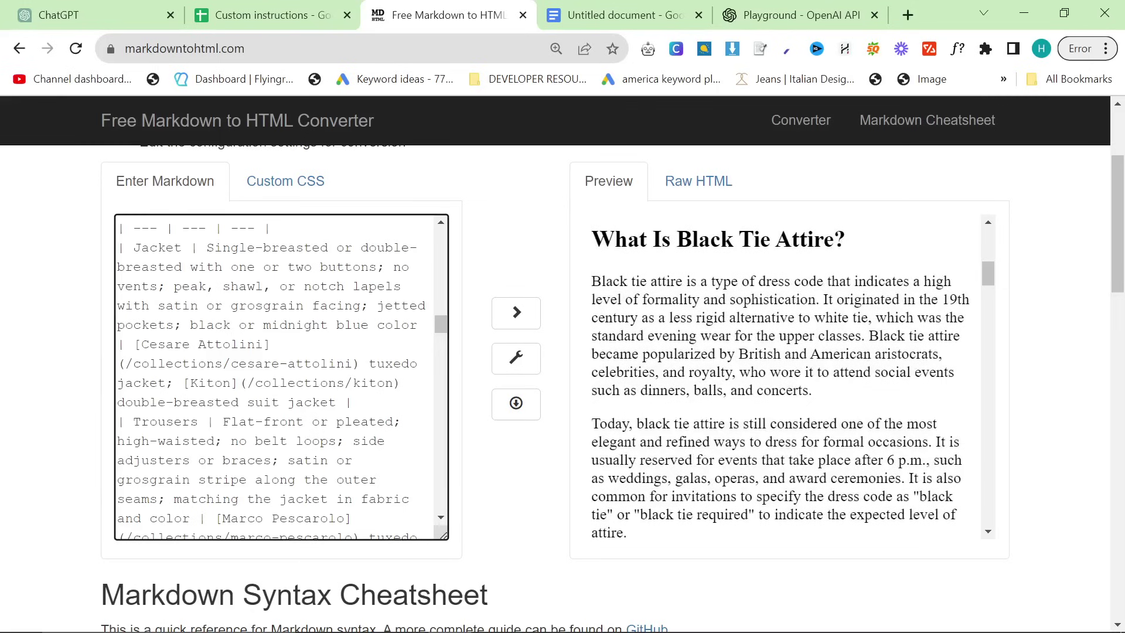
pyautogui.scroll(-3, 281, 376)
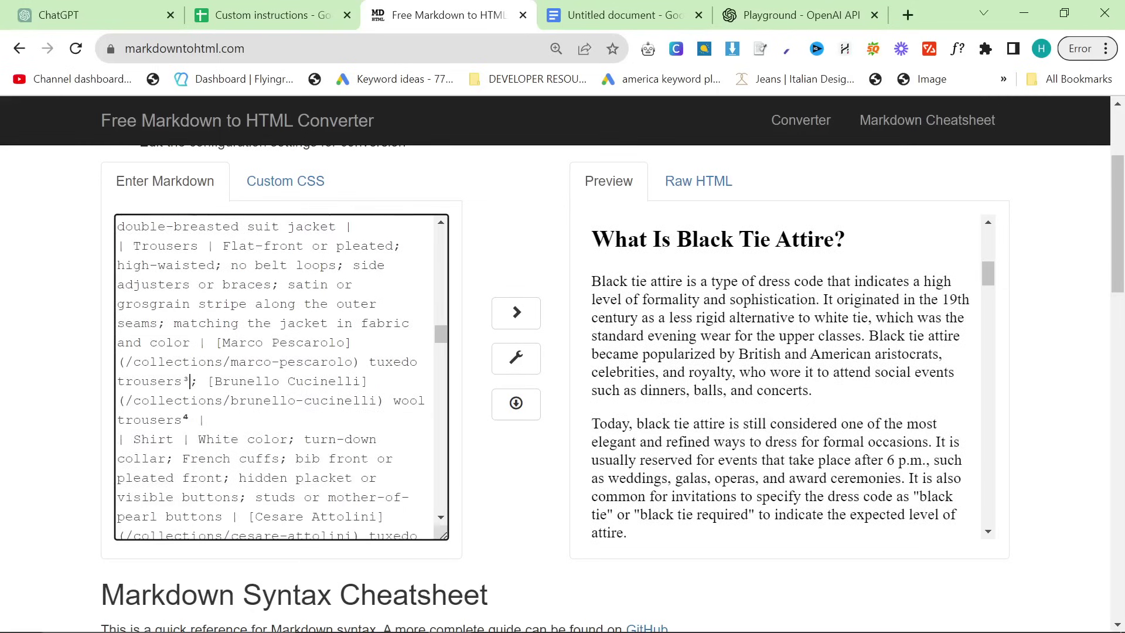
pyautogui.scroll(-3, 282, 375)
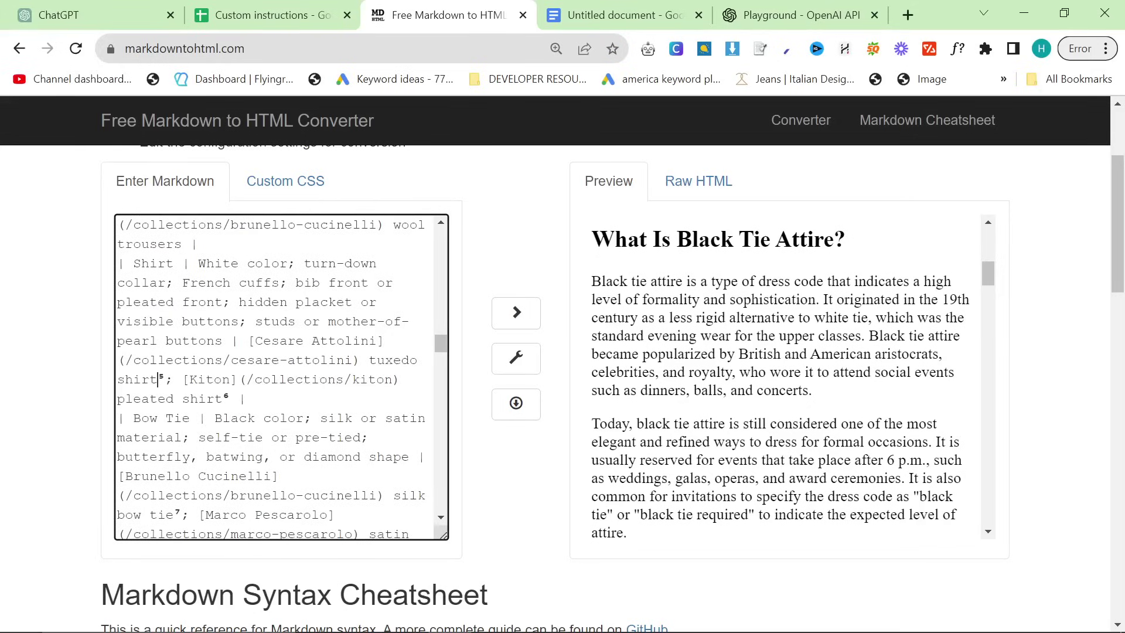
pyautogui.scroll(-5, 281, 375)
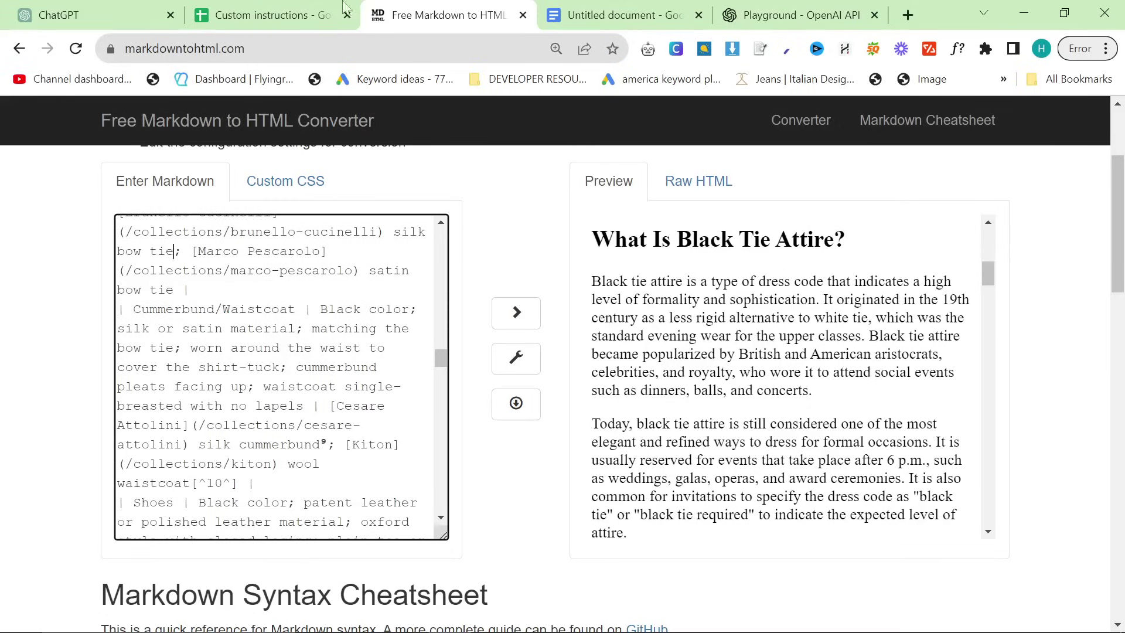
# Switch to Bing Chat and copy the earlier black tie article prompt from the conversation.
pyautogui.click(132, 15)
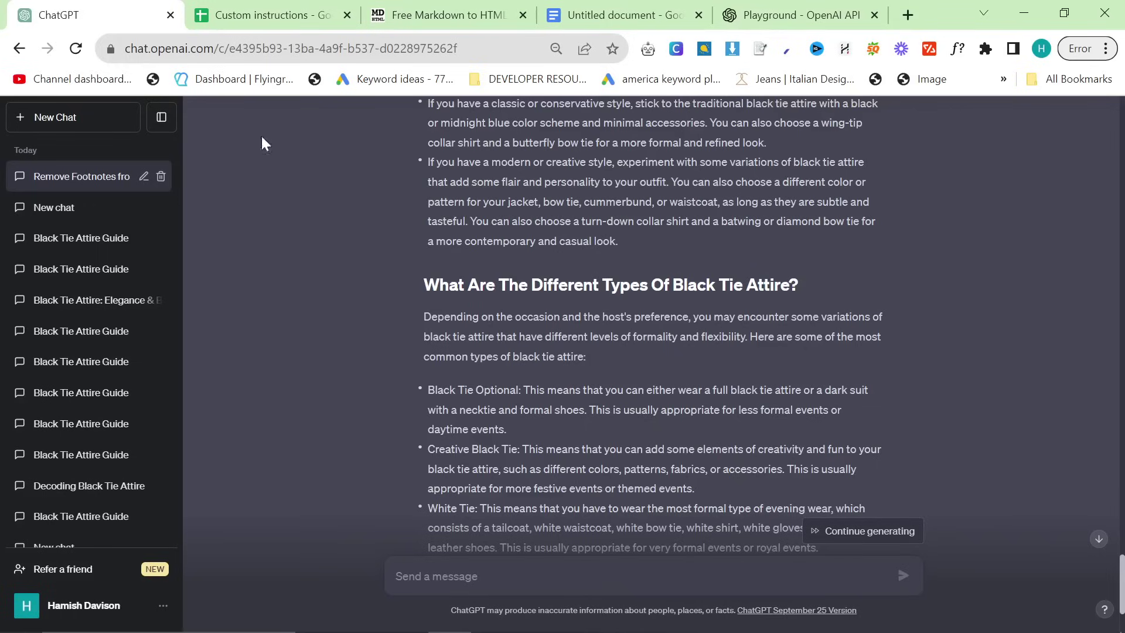
pyautogui.hotkey('alt', 'Tab')
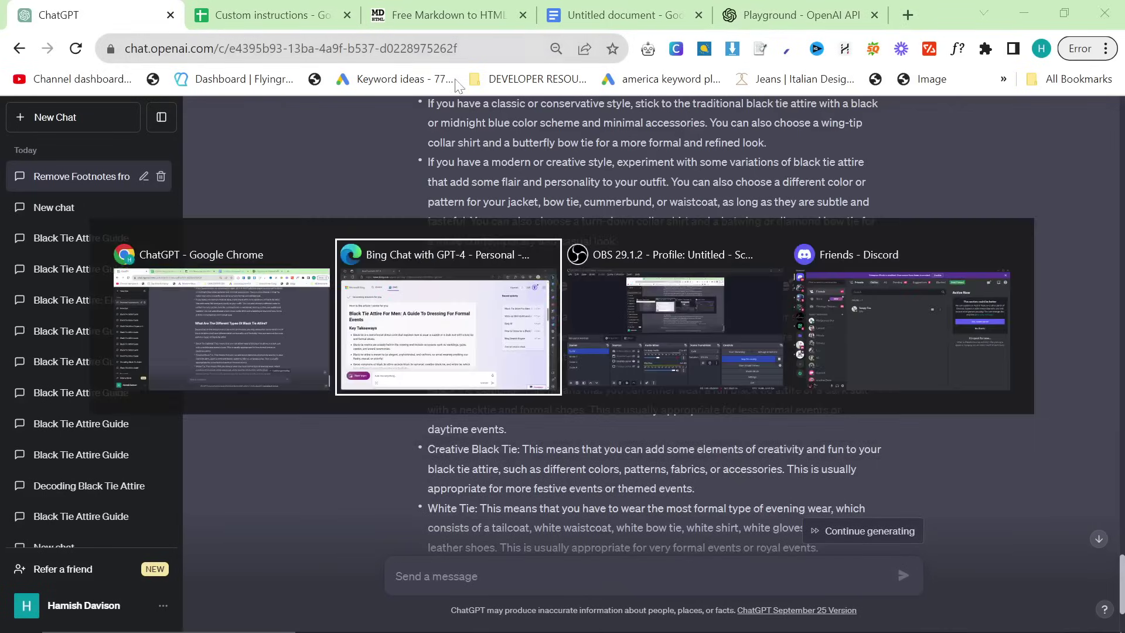
pyautogui.scroll(10, 294, 308)
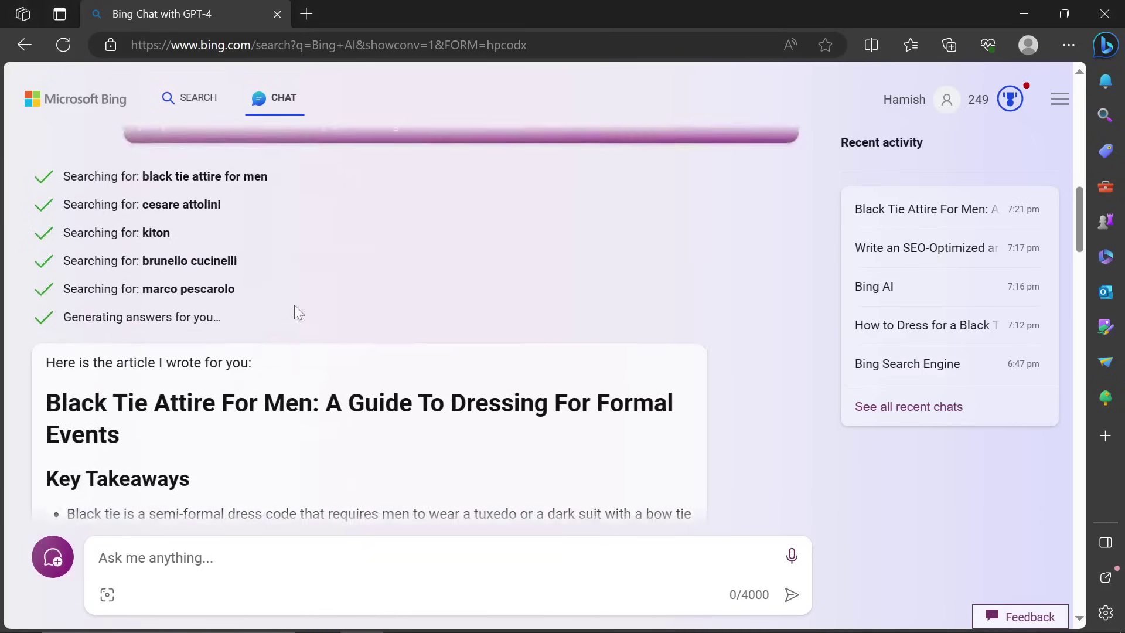
pyautogui.scroll(-4, 415, 328)
pyautogui.moveTo(567, 478); pyautogui.dragTo(138, 317)
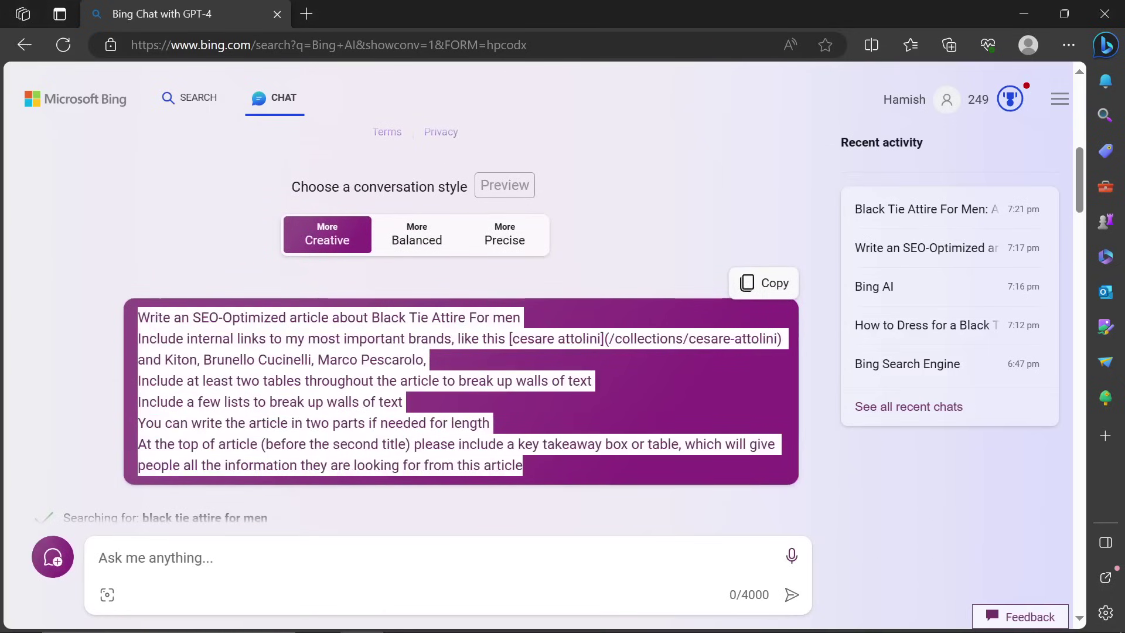
pyautogui.hotkey('ctrl', 'c')
# Start a new Bing Chat topic and send the copied prompt with the added line "Do not use external links or footnotes".
pyautogui.hotkey('ctrl', 'v')
pyautogui.hotkey('shift', 'Return')
pyautogui.write('D')
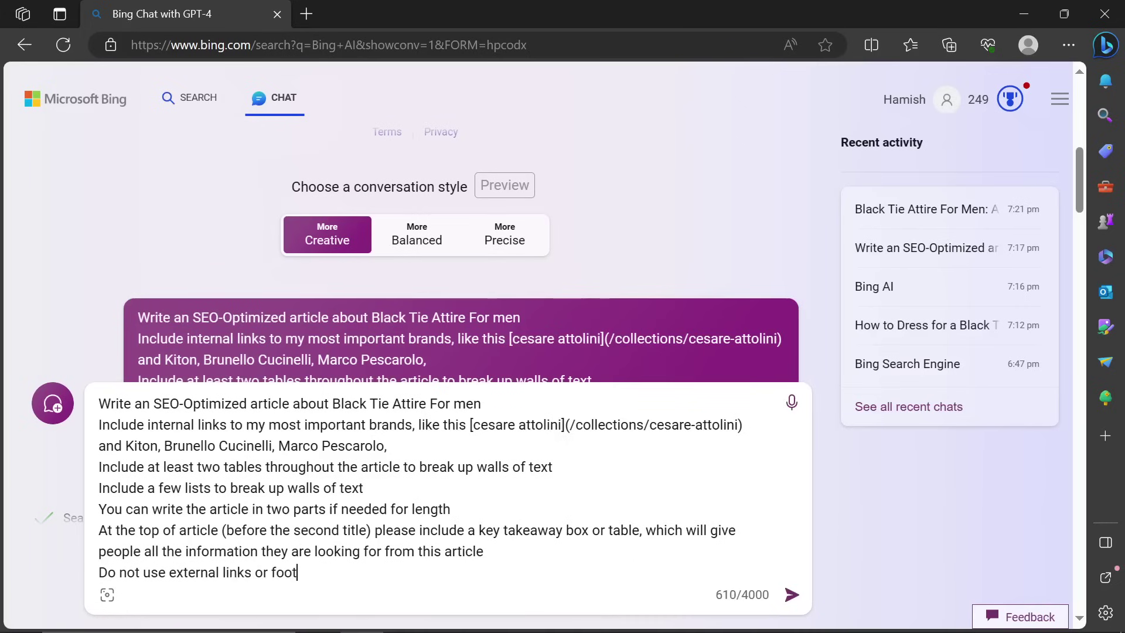
pyautogui.hotkey('ctrl', 'a')
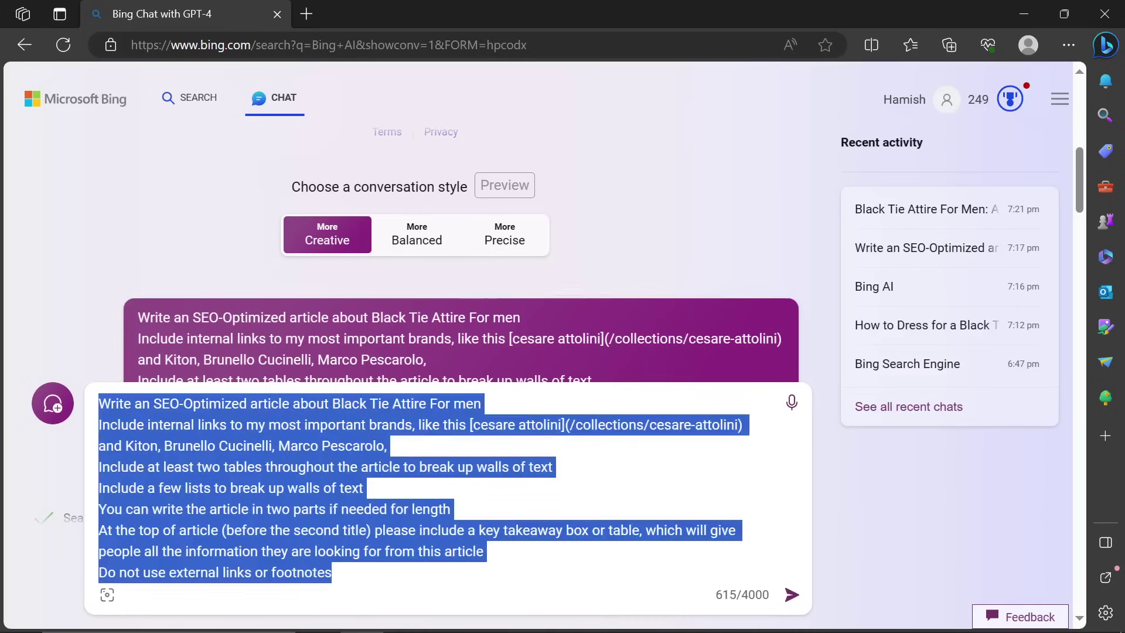
pyautogui.click(69, 390)
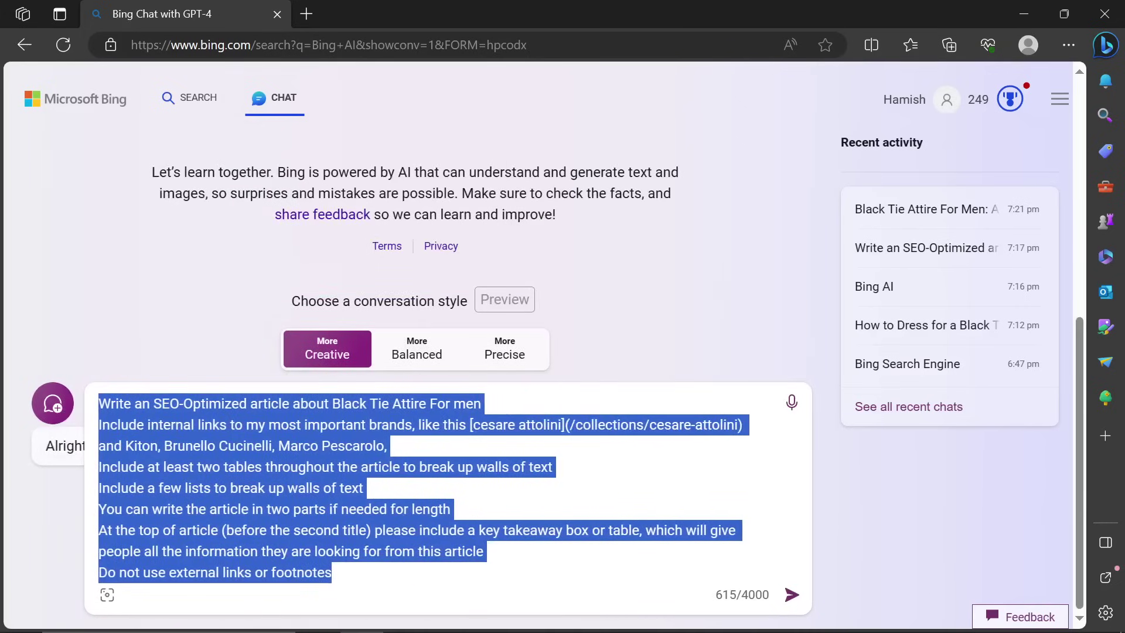
pyautogui.click(350, 467)
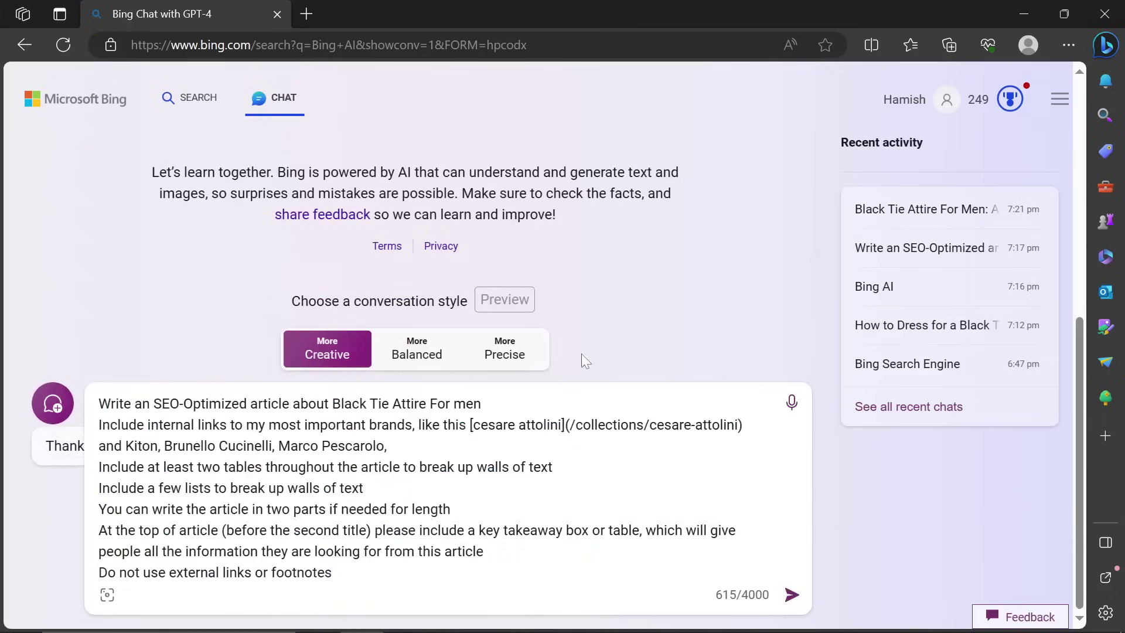
pyautogui.hotkey('ctrl', 'a')
pyautogui.press('Return')
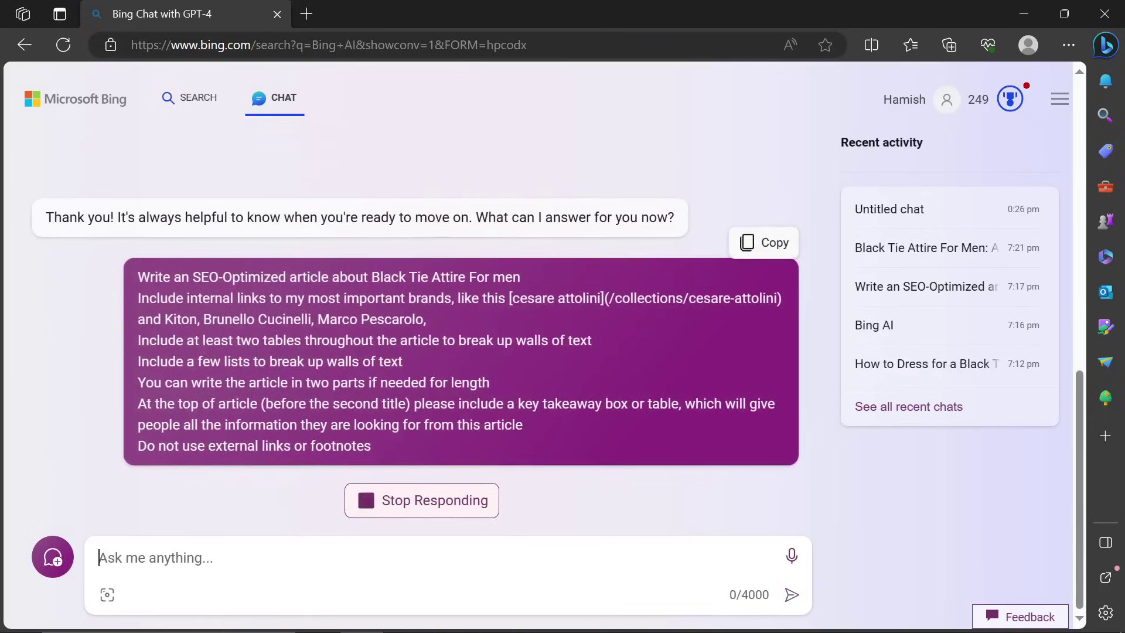
pyautogui.hotkey('alt', 'Tab')
pyautogui.hotkey('alt', 'Tab')
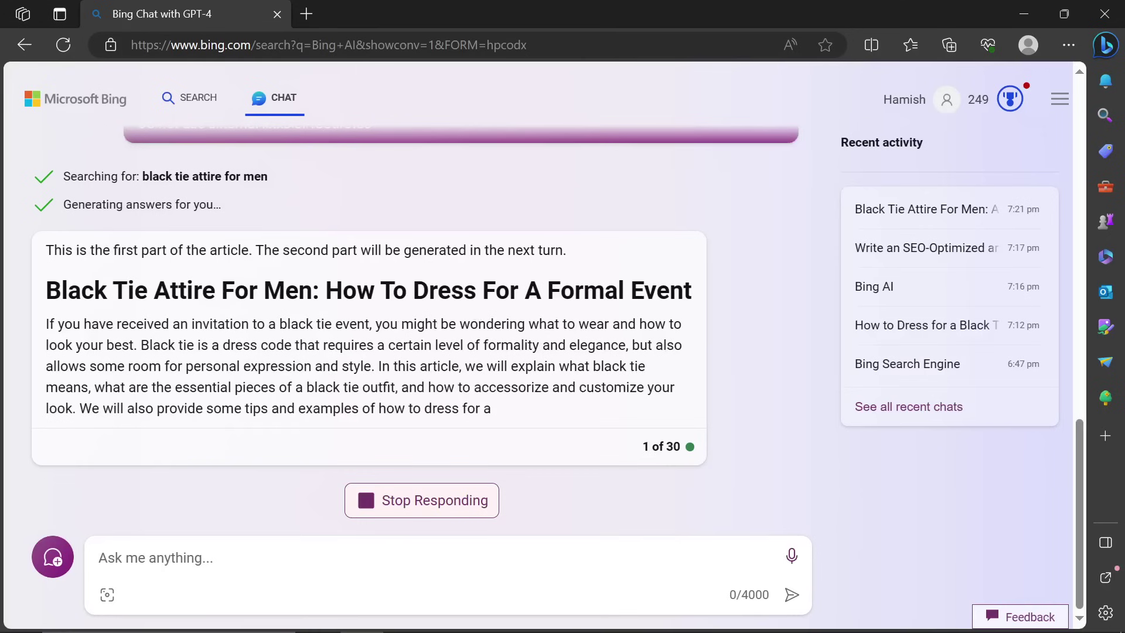
pyautogui.write('``')
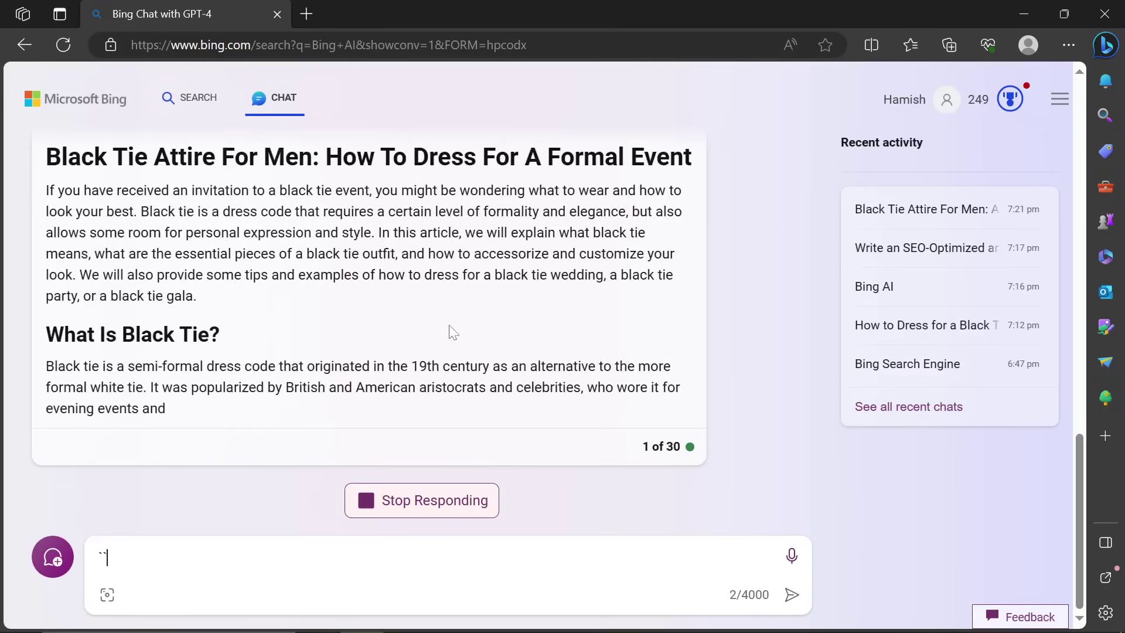
pyautogui.hotkey('alt', 'Tab')
pyautogui.press('Tab')
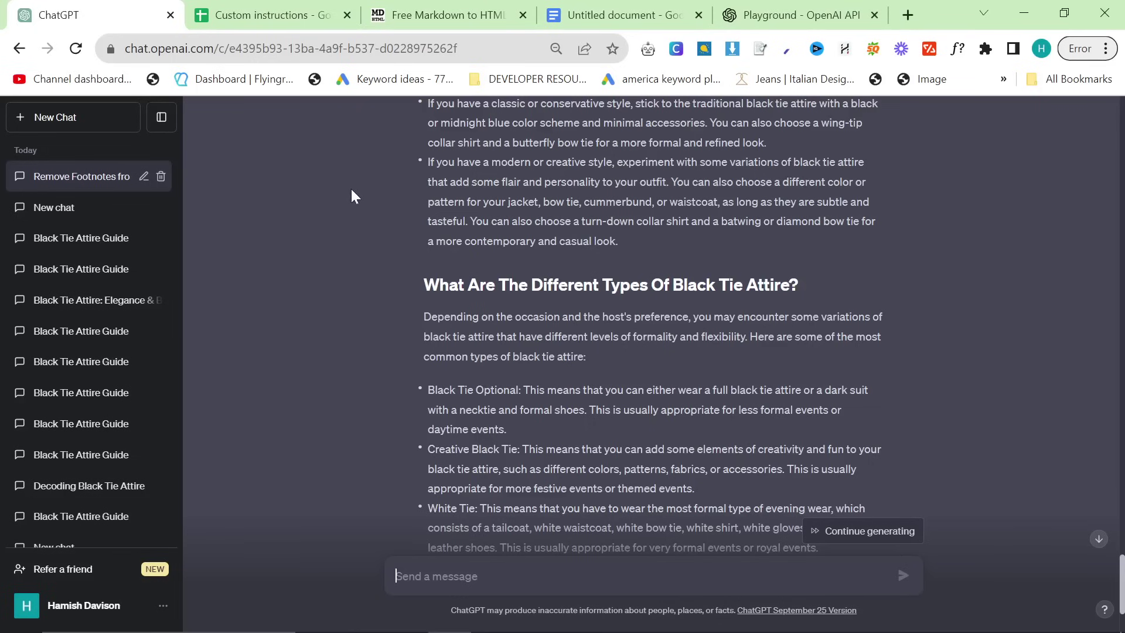
# Scroll through the ChatGPT and Playground articles to compare their content.
pyautogui.scroll(10, 466, 102)
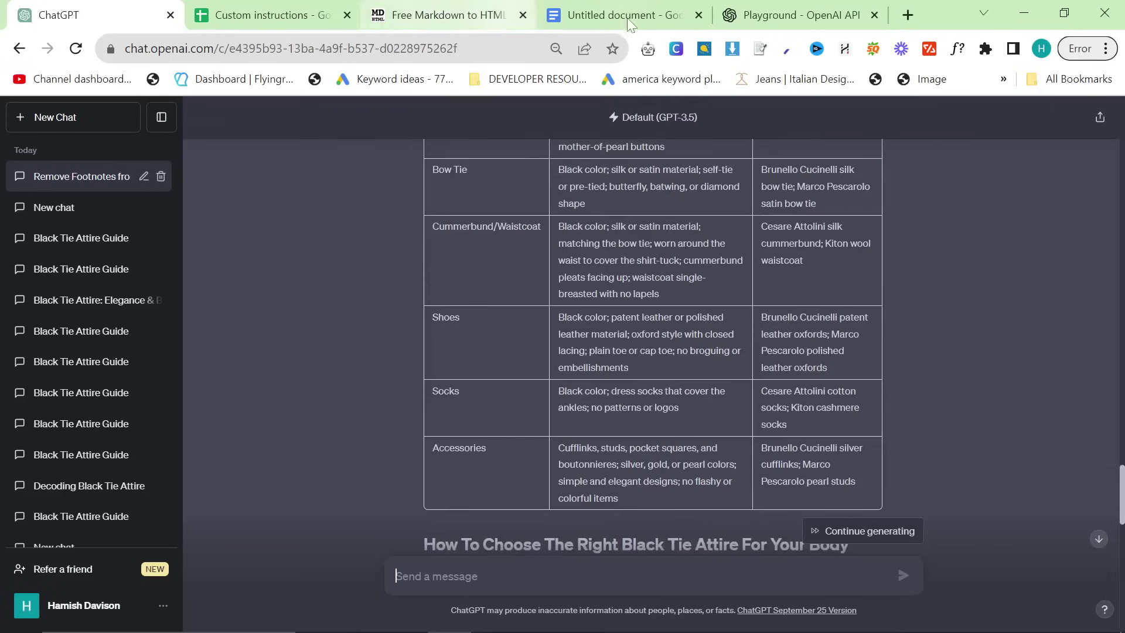
pyautogui.click(802, 16)
pyautogui.scroll(10, 603, 394)
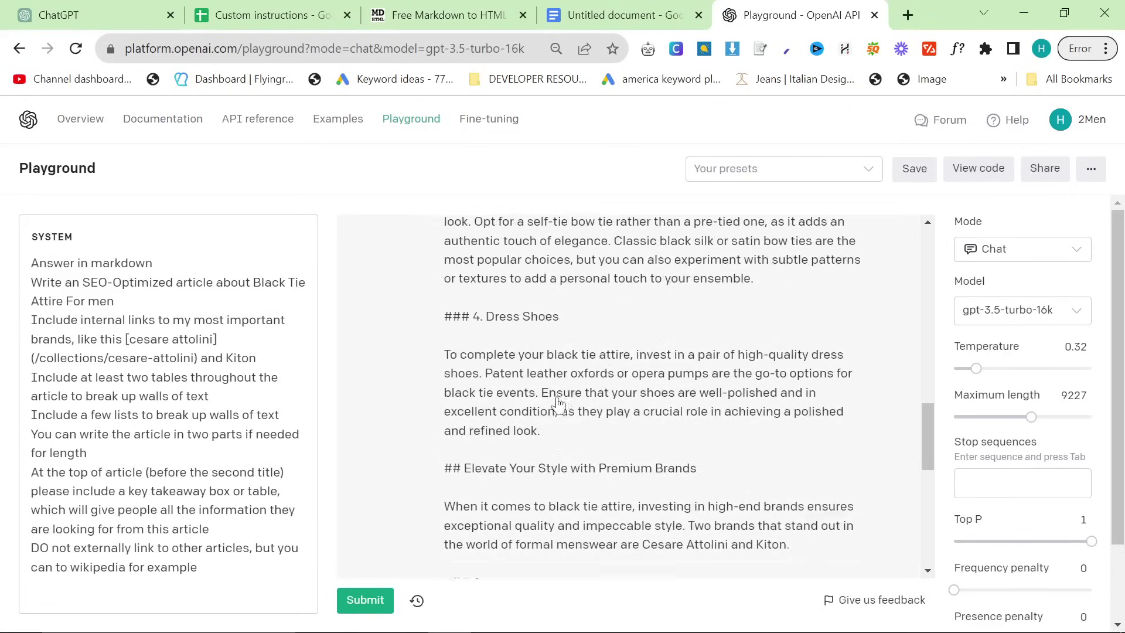
pyautogui.scroll(5, 608, 351)
pyautogui.hotkey('alt', 'Tab')
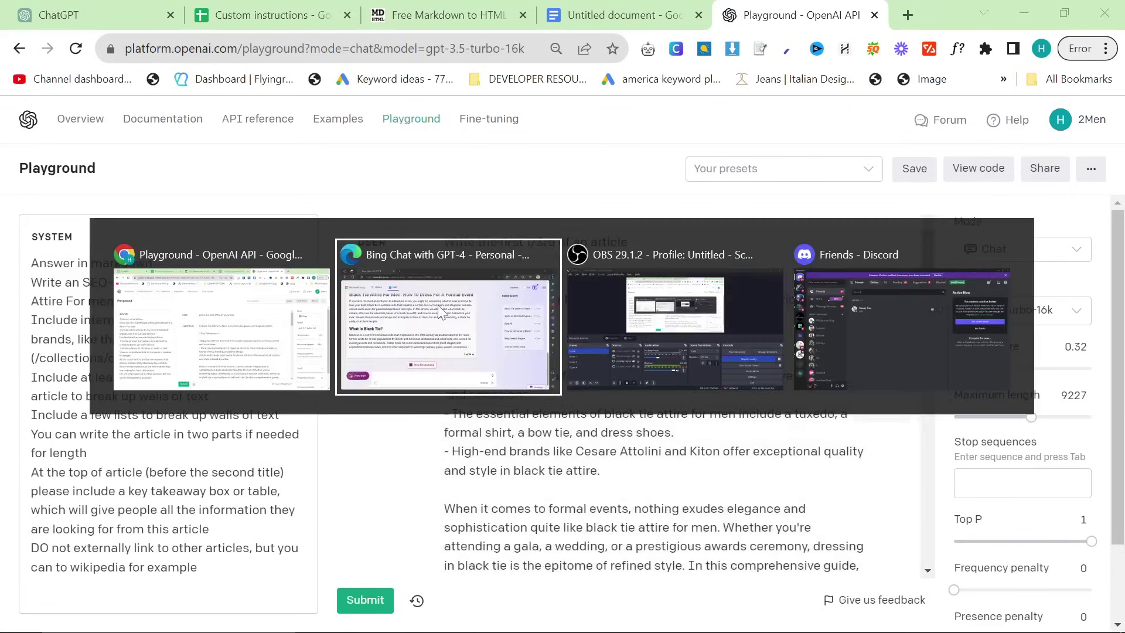
pyautogui.hotkey('alt', 'Tab')
pyautogui.scroll(-3, 626, 340)
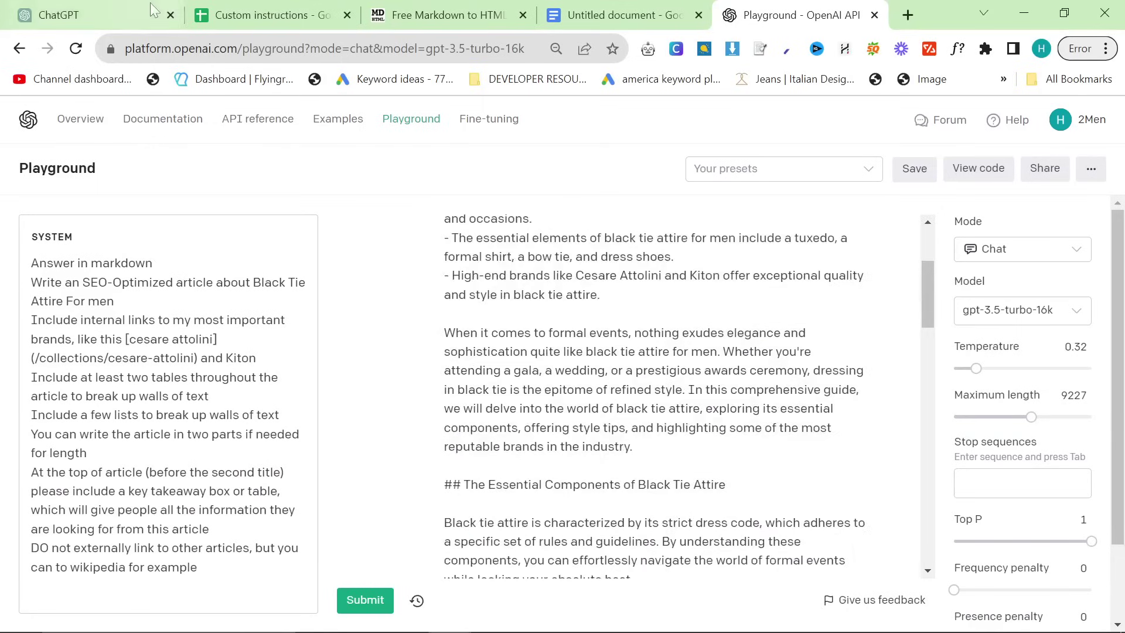
pyautogui.click(88, 15)
pyautogui.scroll(-15, 493, 391)
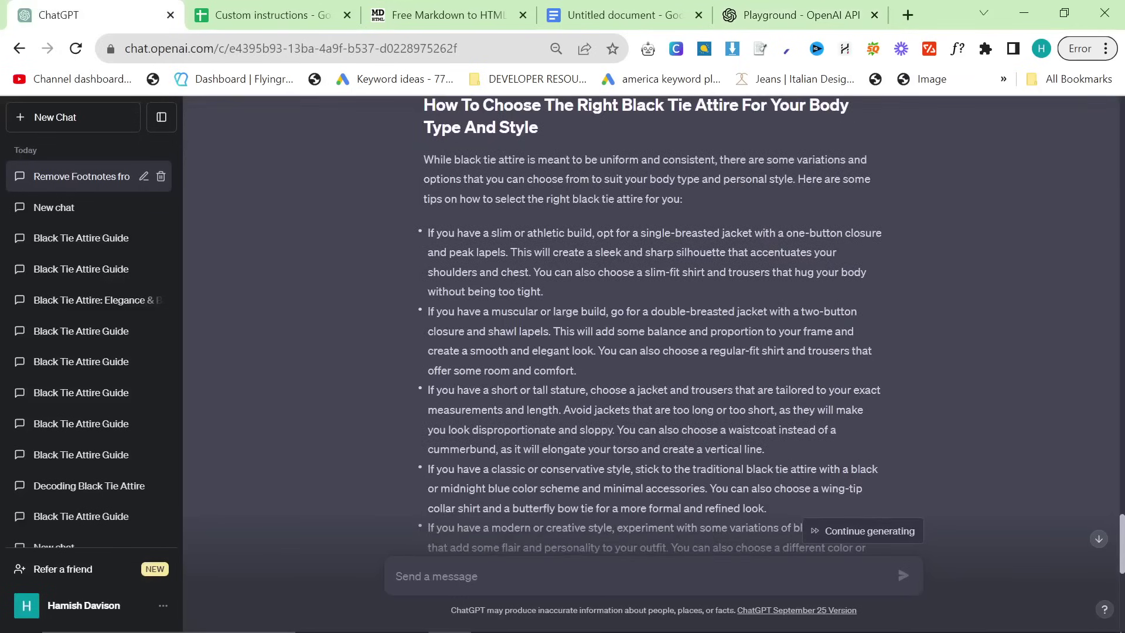
# Start a new ChatGPT chat with the GPT-3.5 model selected, then return to Bing's article being generated.
pyautogui.click(89, 120)
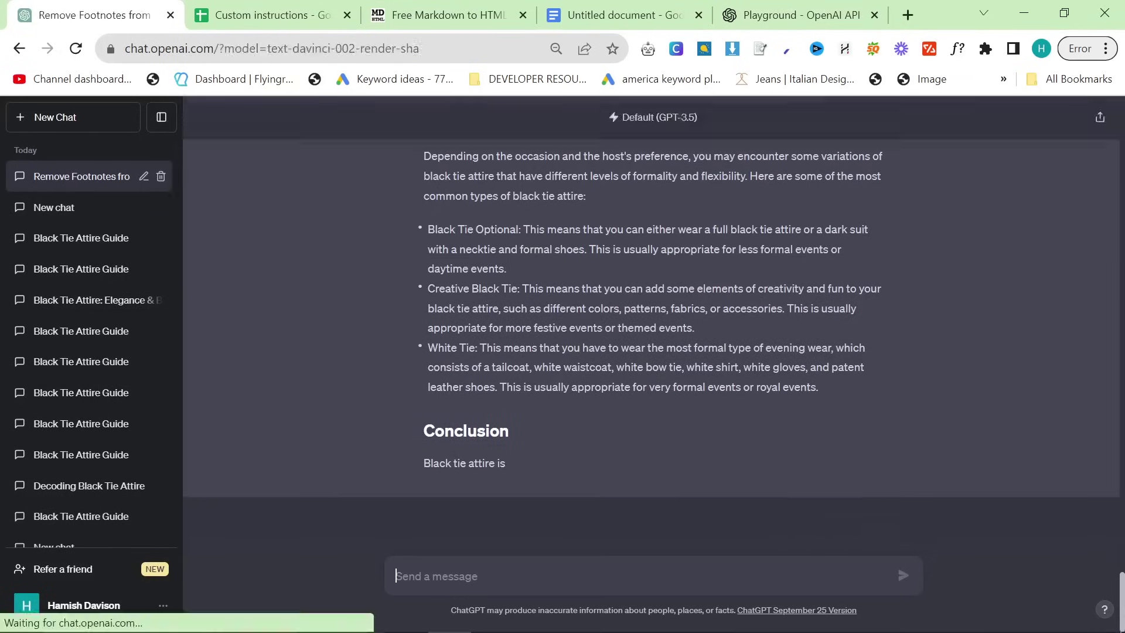
pyautogui.click(704, 143)
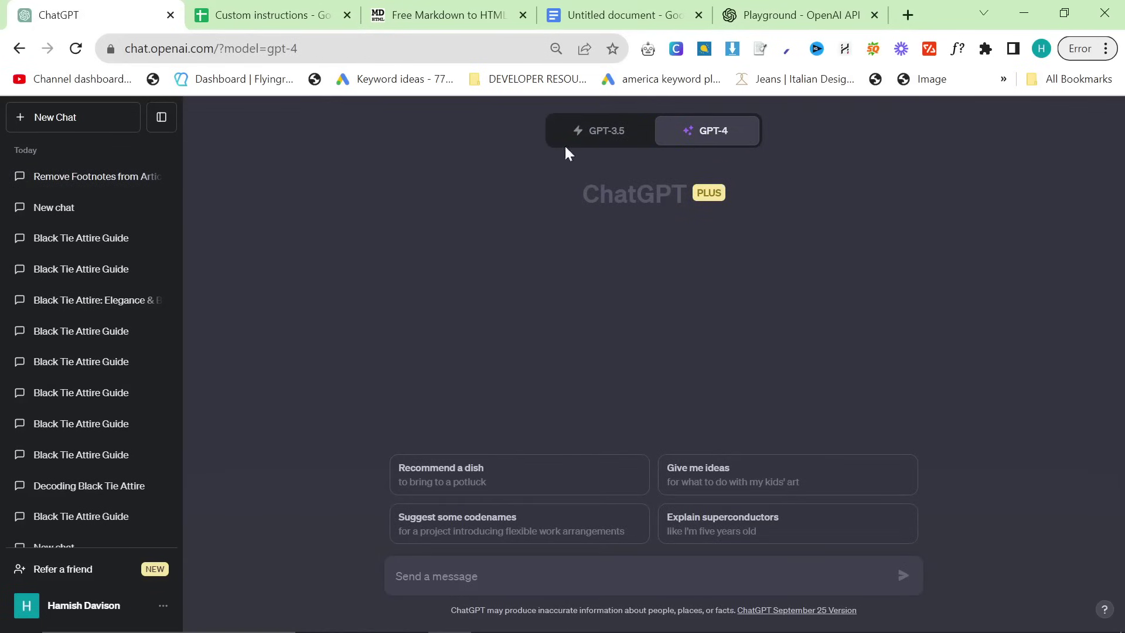
pyautogui.click(612, 136)
pyautogui.hotkey('alt', 'Tab')
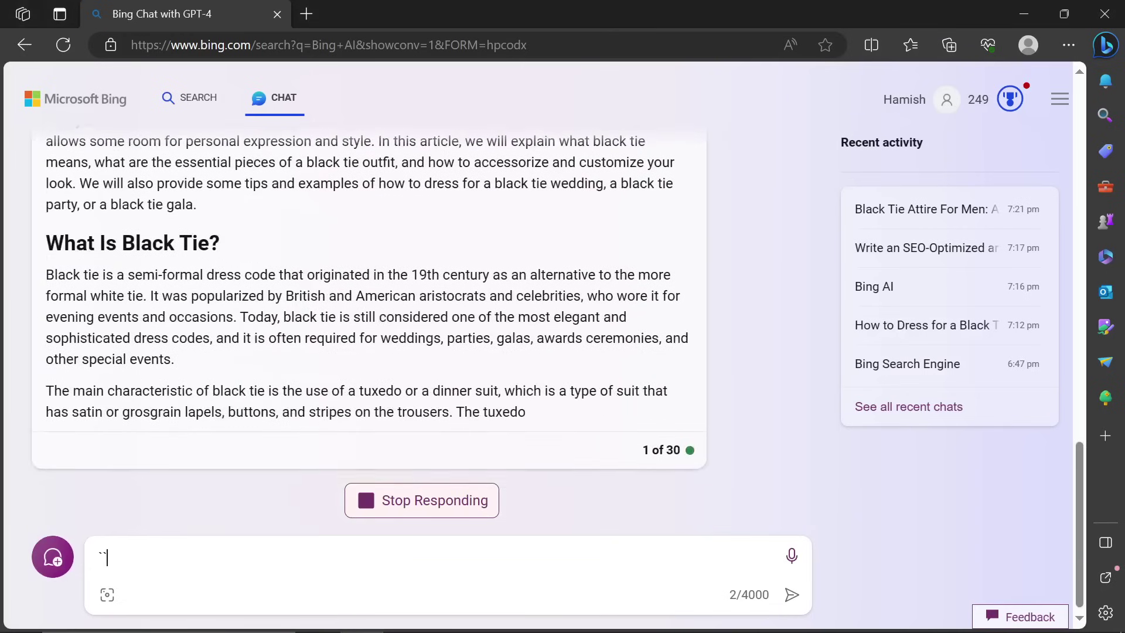
pyautogui.scroll(1, 401, 334)
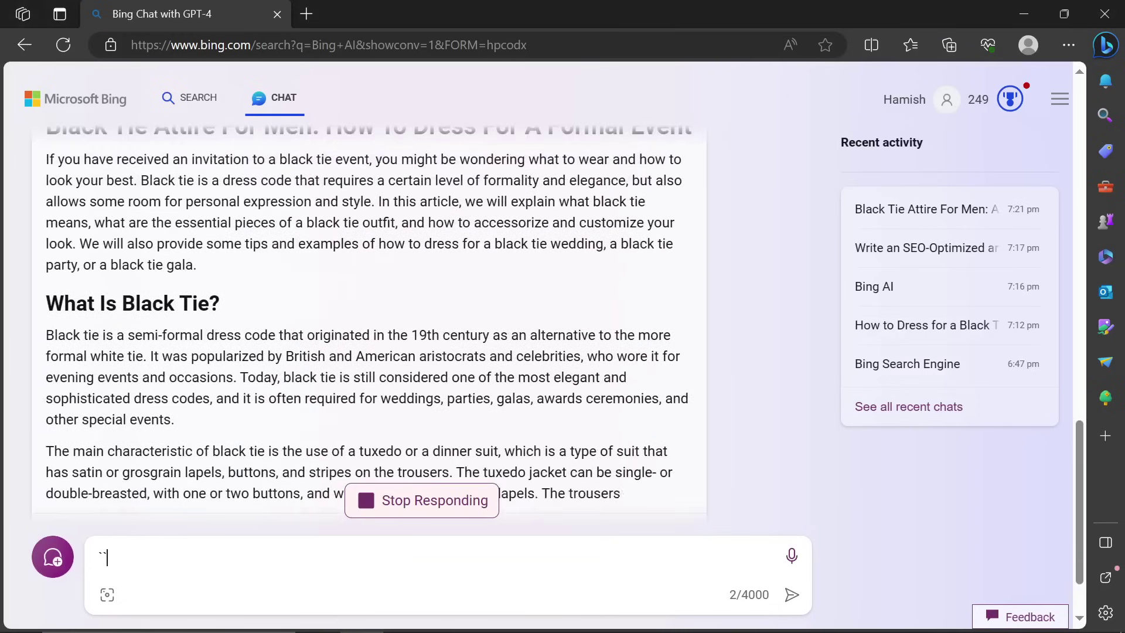